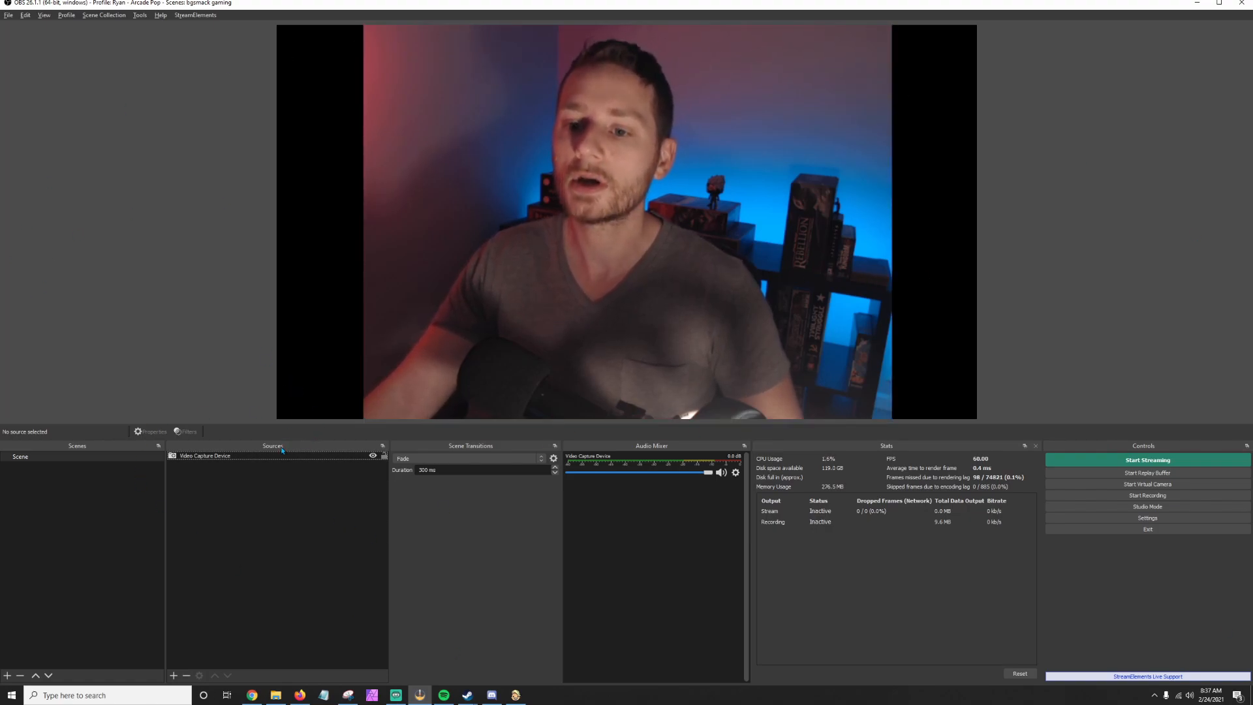
# Rearrange the docks so that Scene Transitions sits between Scenes and Sources.
pyautogui.moveTo(264, 446); pyautogui.dragTo(365, 519)
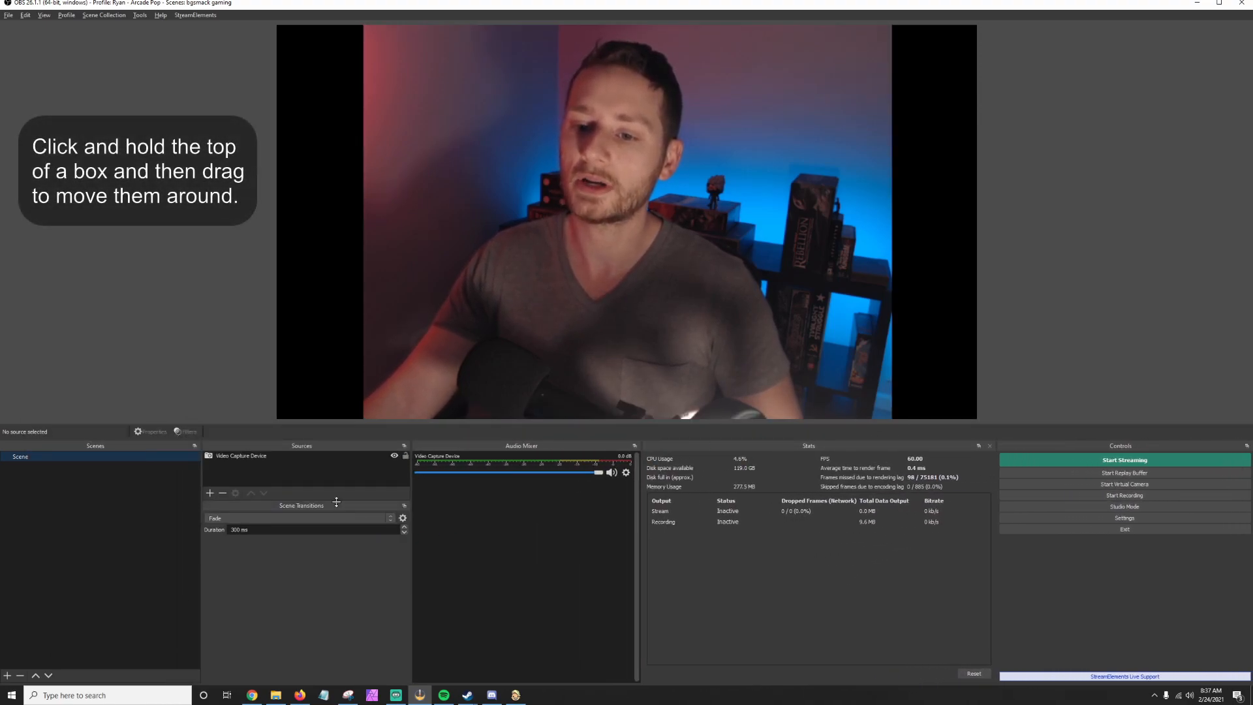
pyautogui.moveTo(292, 509); pyautogui.dragTo(190, 460)
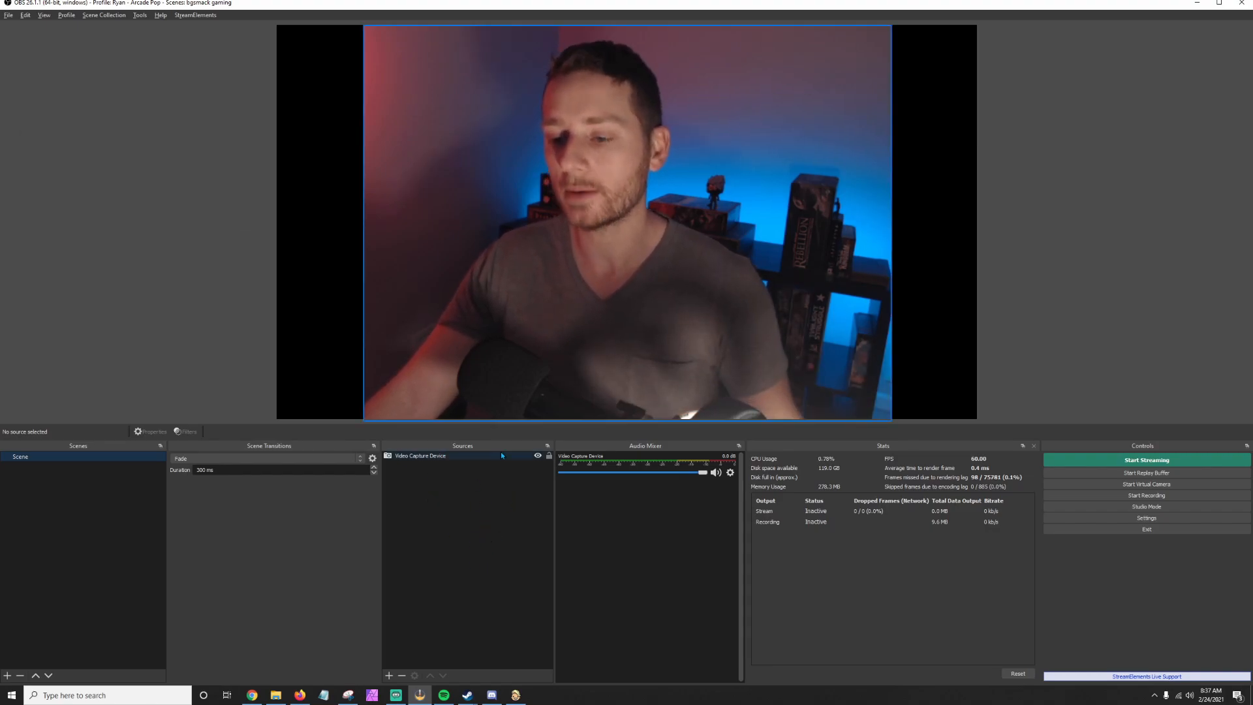
# Add a new Video Capture Device source named My Webcam to the scene.
pyautogui.click(389, 677)
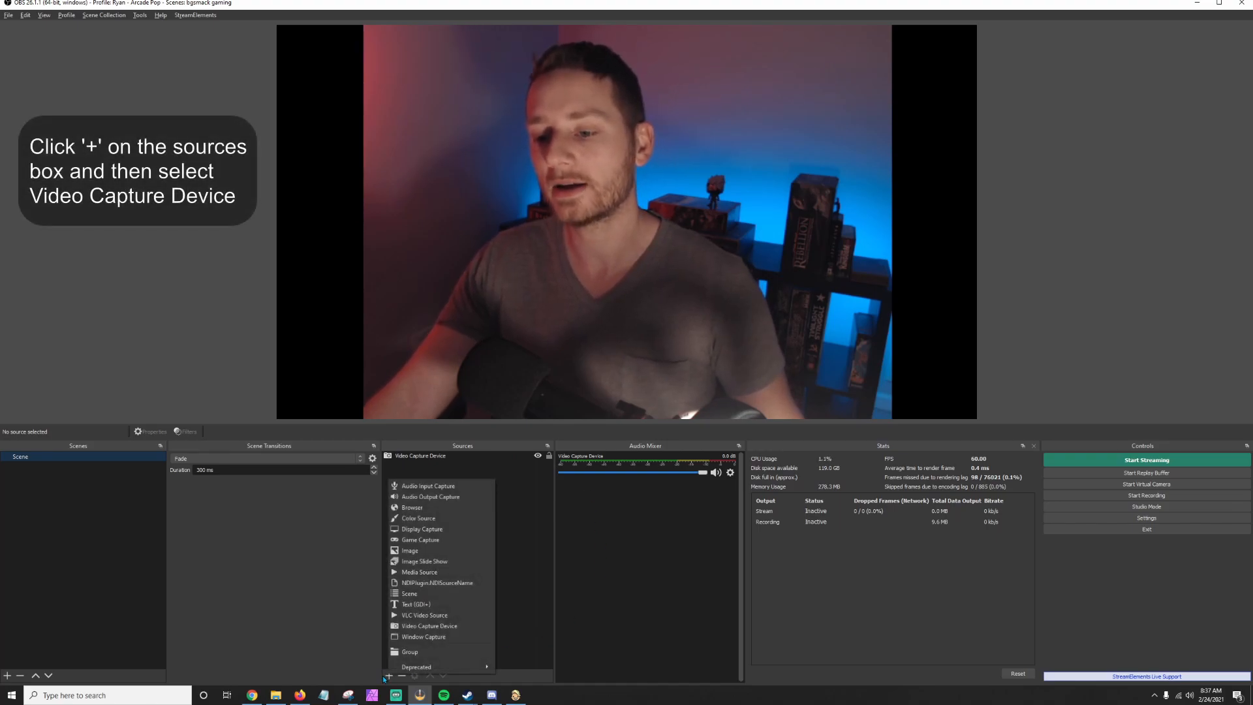
pyautogui.click(463, 628)
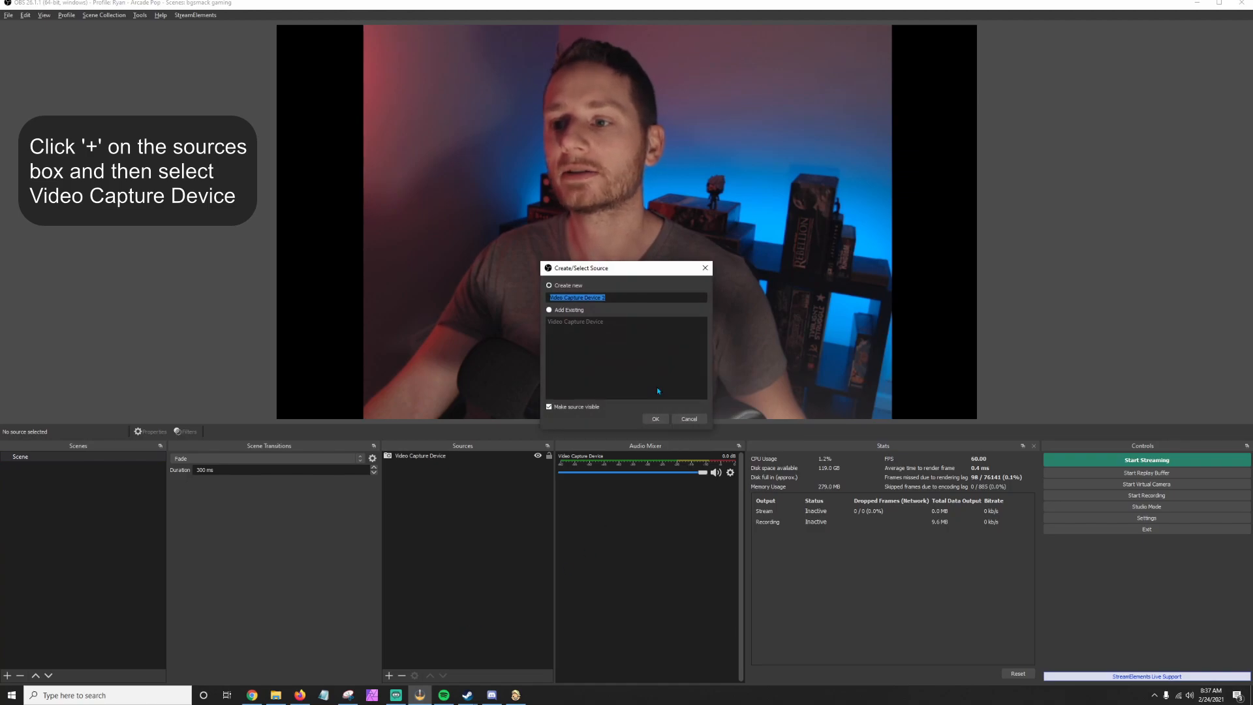
pyautogui.write('My Webcam')
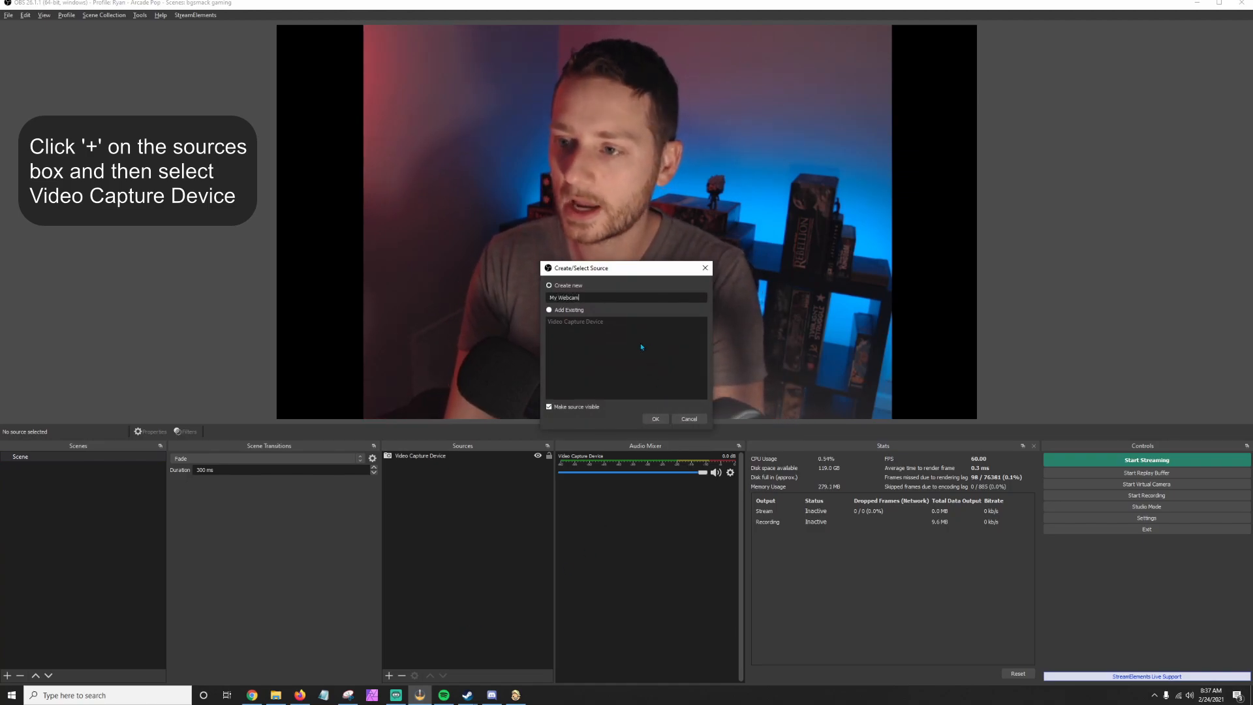
pyautogui.press('Return')
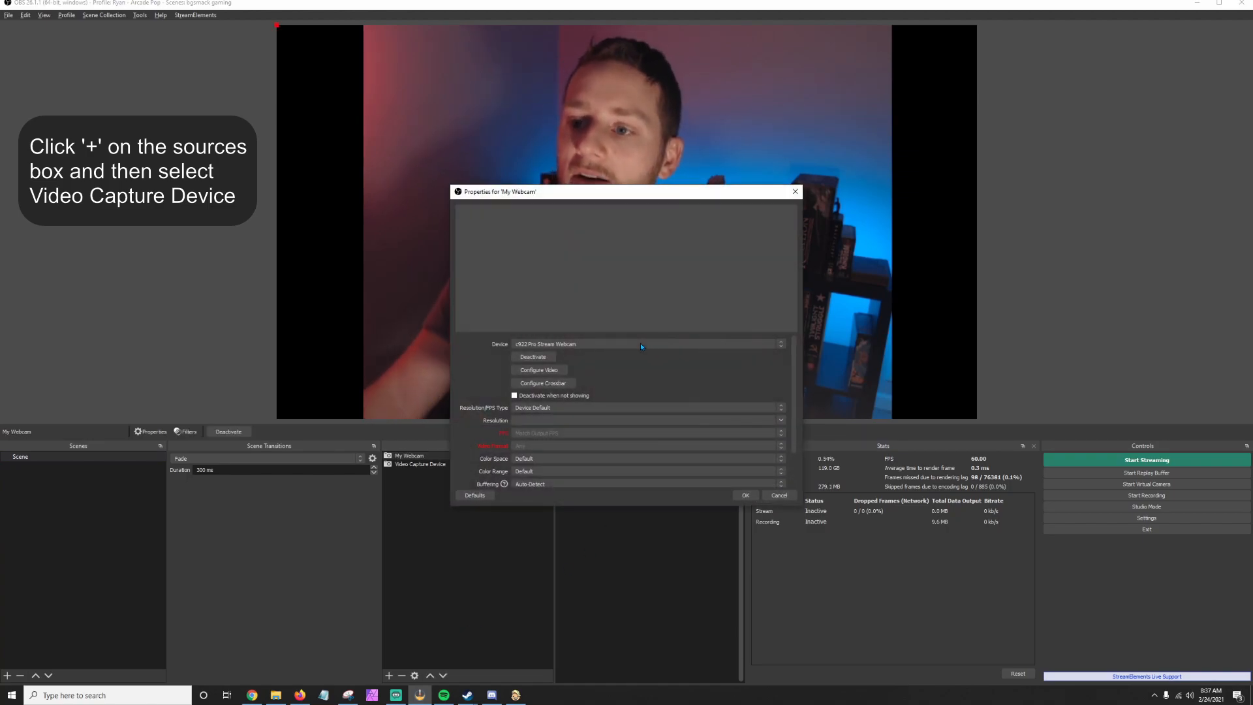
# Try to choose c922 Pro Stream Webcam as the device for My Webcam, and dismiss the source's properties.
pyautogui.click(598, 344)
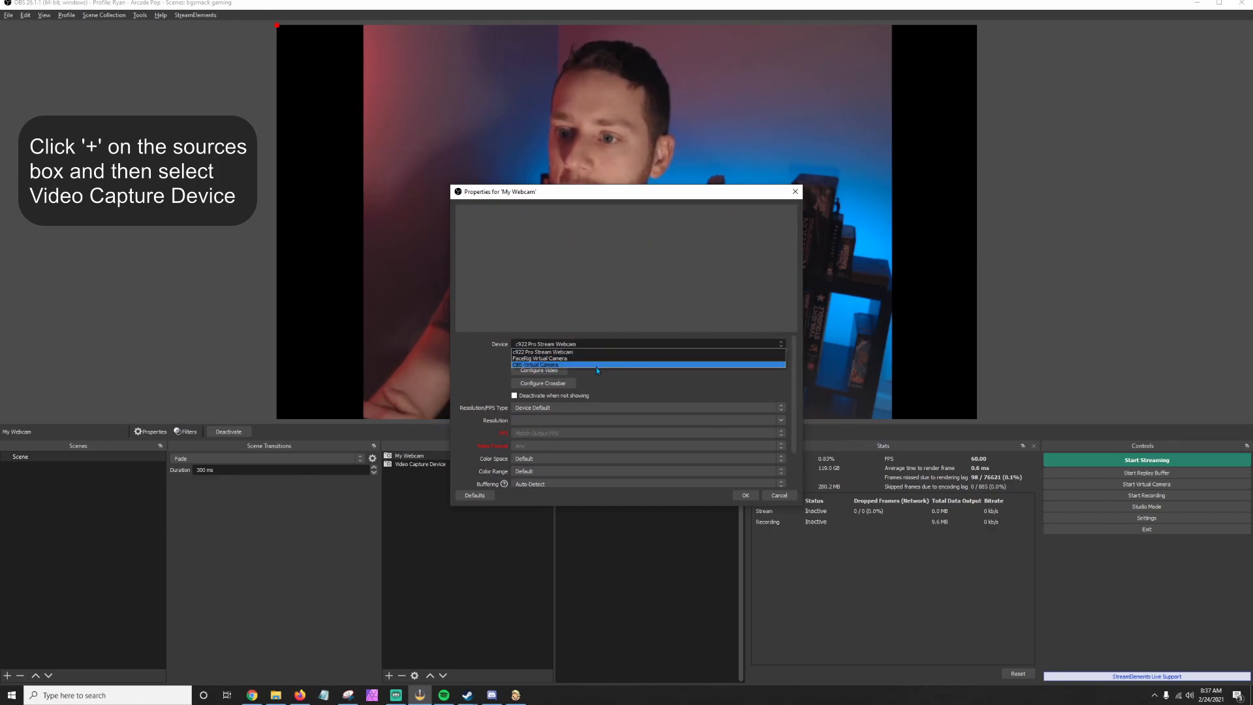
pyautogui.click(601, 352)
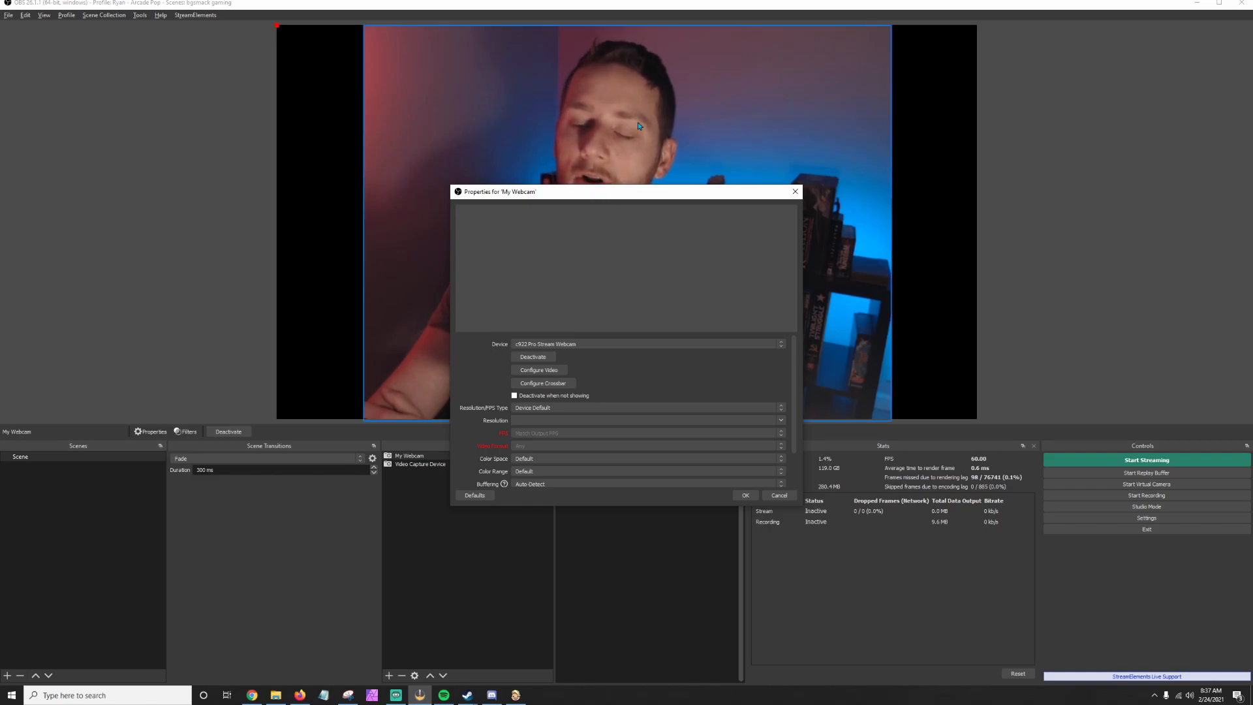
pyautogui.click(575, 345)
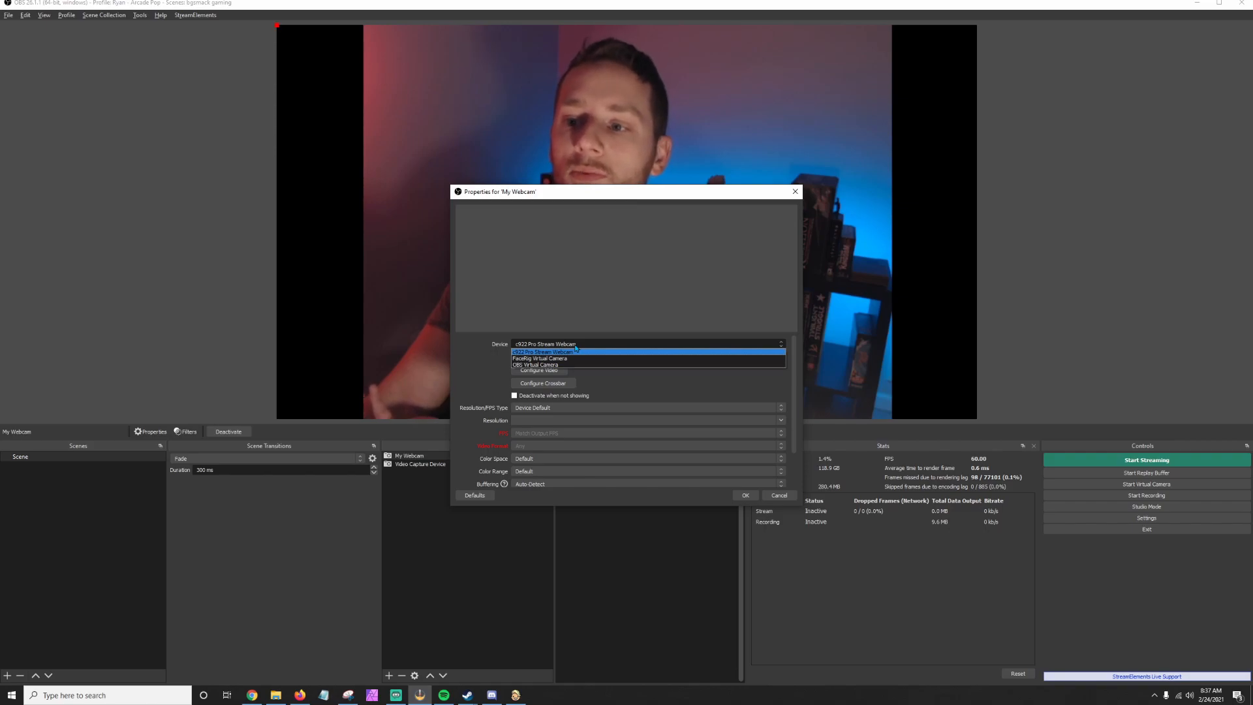
pyautogui.click(574, 346)
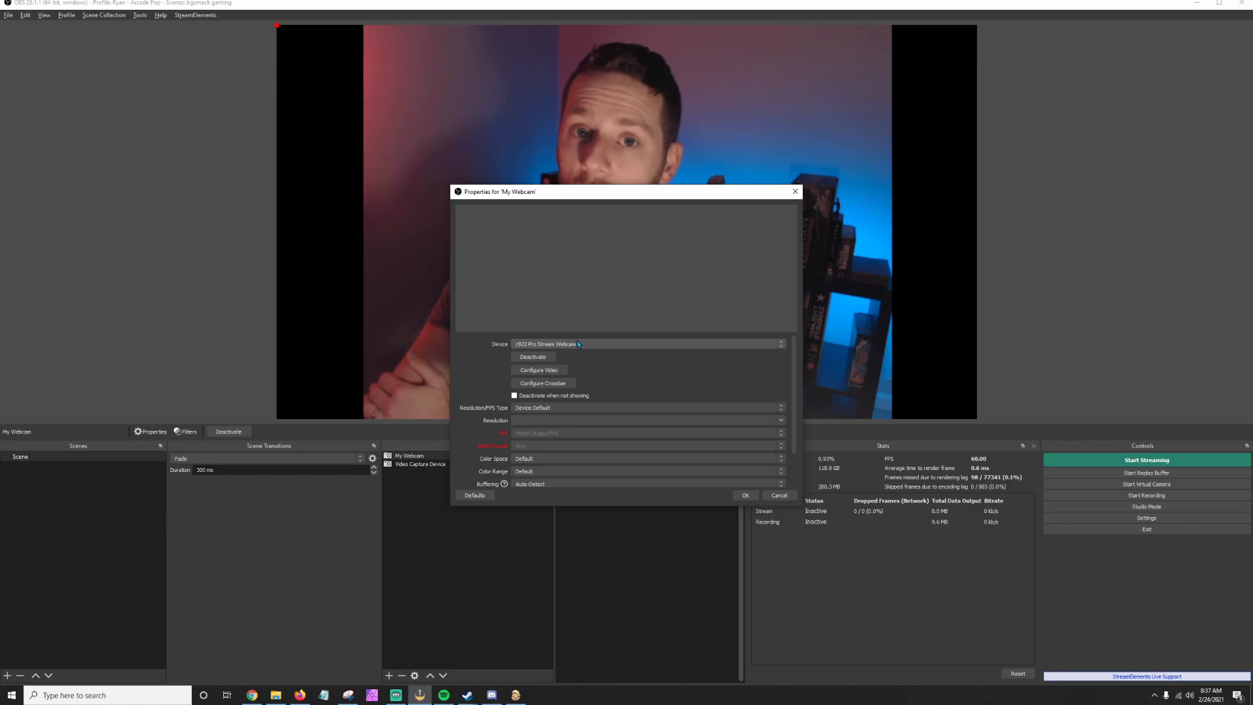
pyautogui.click(578, 343)
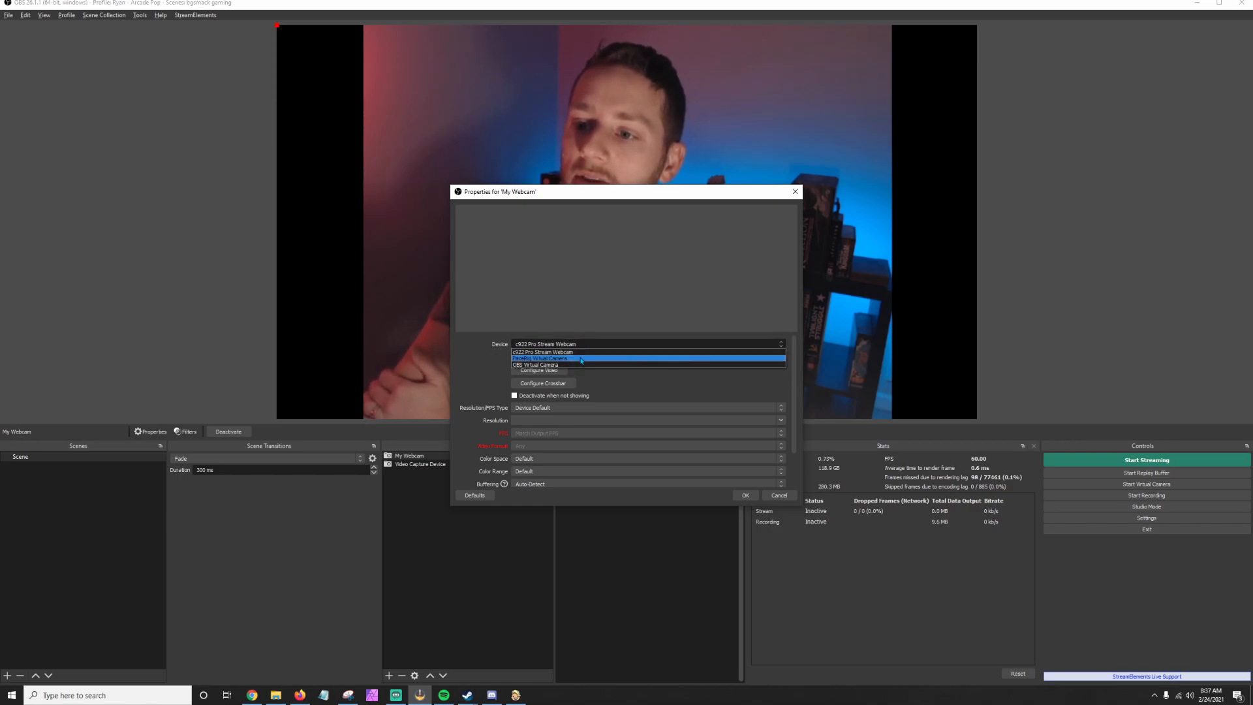
pyautogui.click(594, 345)
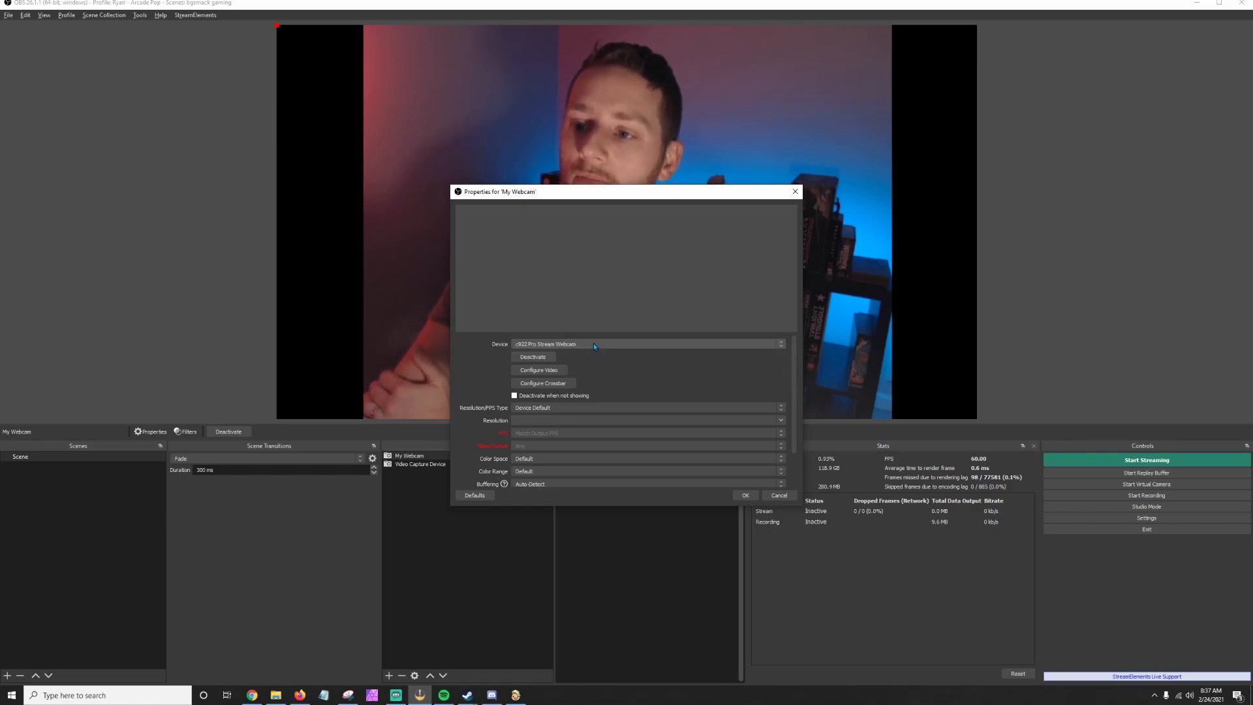
pyautogui.click(776, 496)
# Open the video configuration of the existing Video Capture Device source, set its gain to 5 and apply it.
pyautogui.click(426, 465)
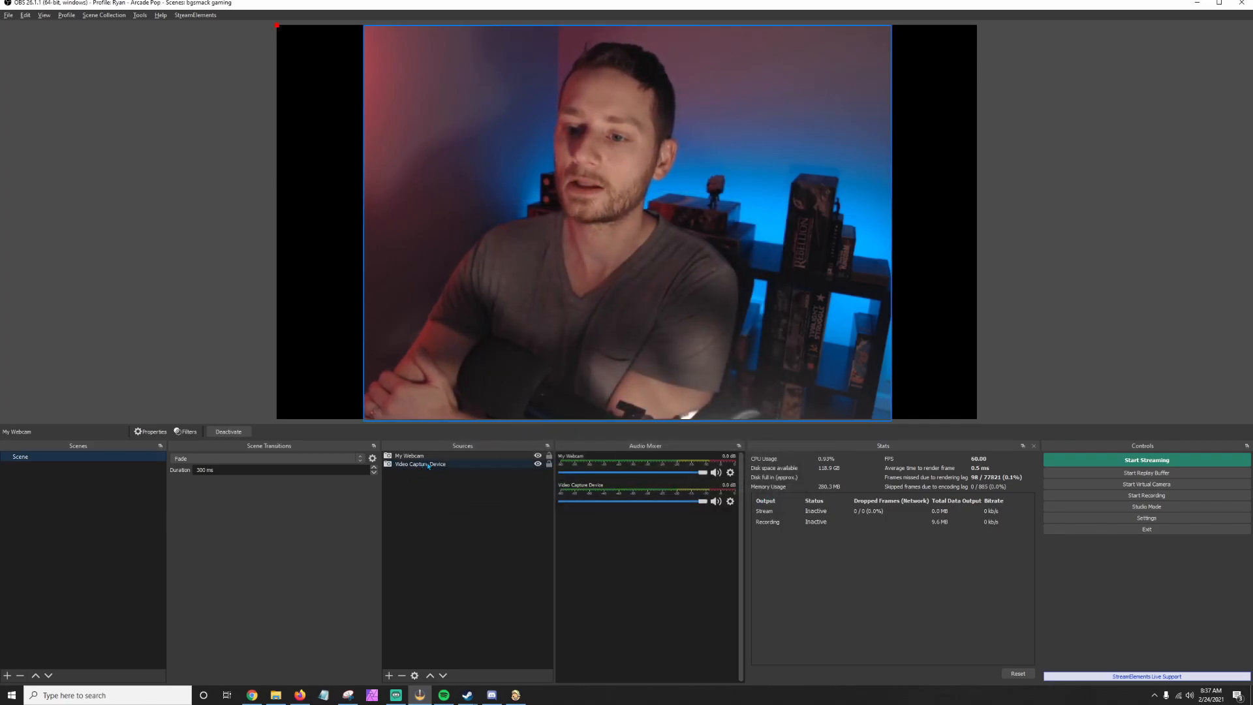
pyautogui.doubleClick(442, 465)
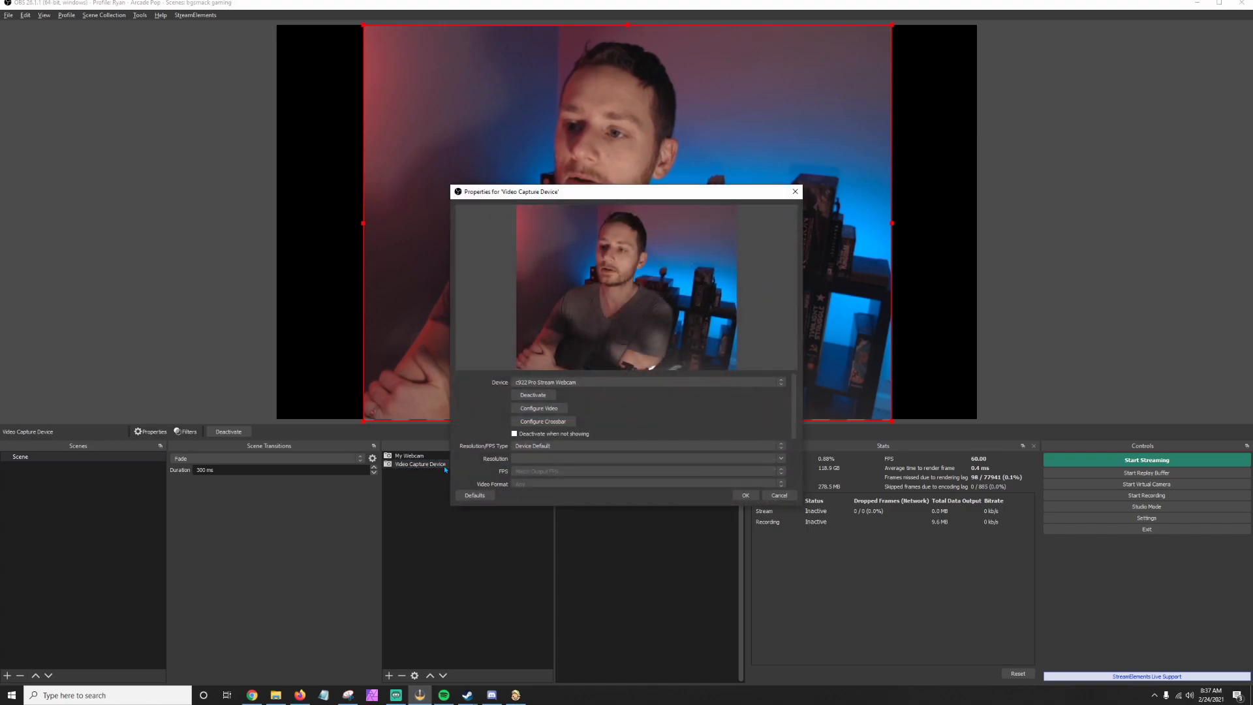
pyautogui.moveTo(798, 415); pyautogui.dragTo(791, 449)
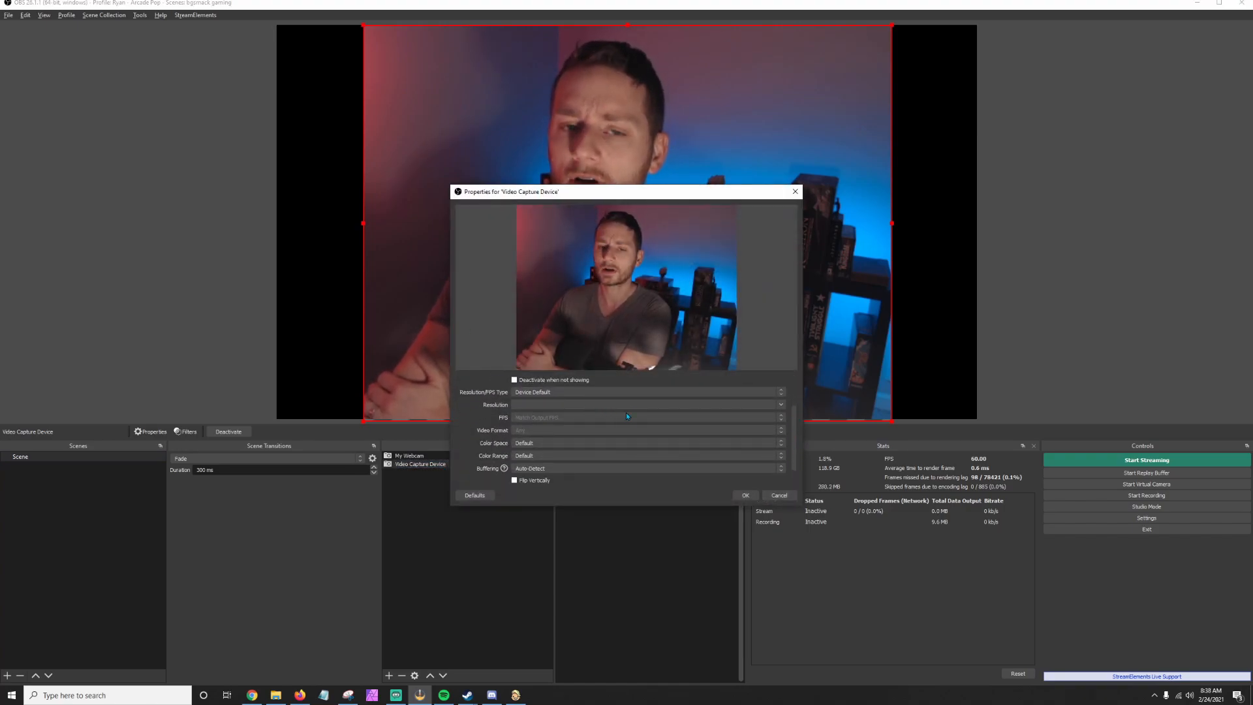
pyautogui.moveTo(795, 437); pyautogui.dragTo(791, 398)
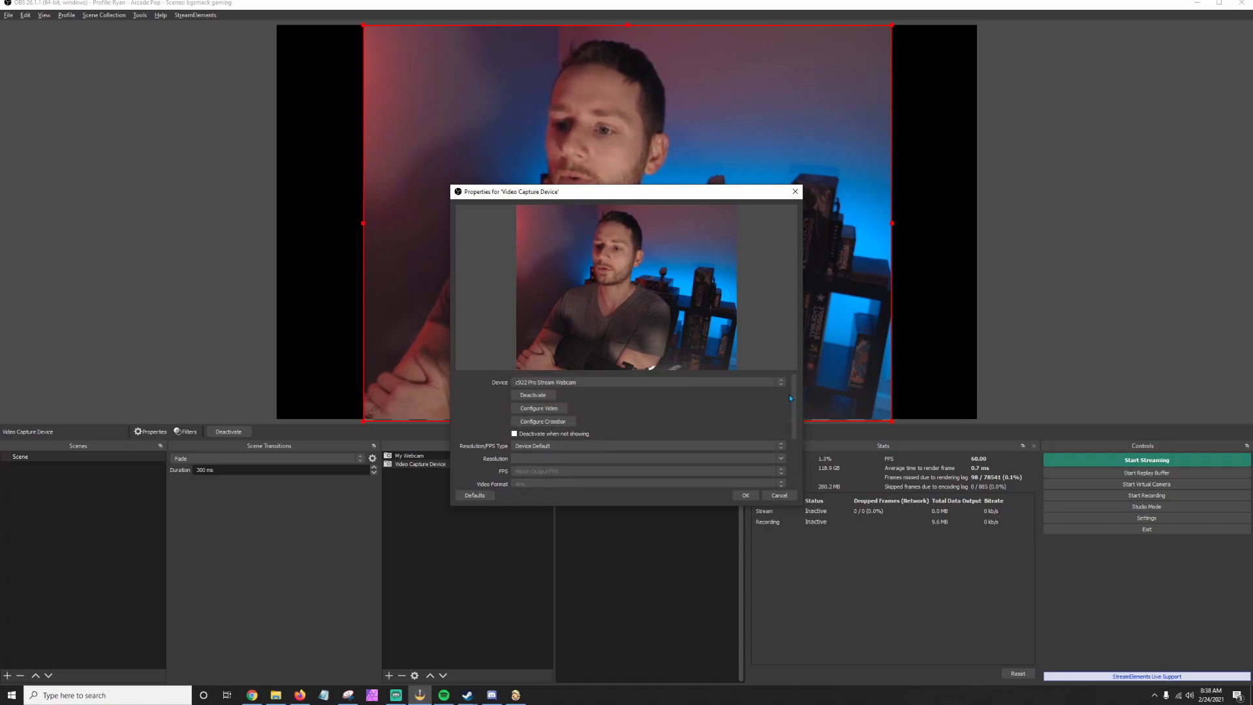
pyautogui.click(535, 410)
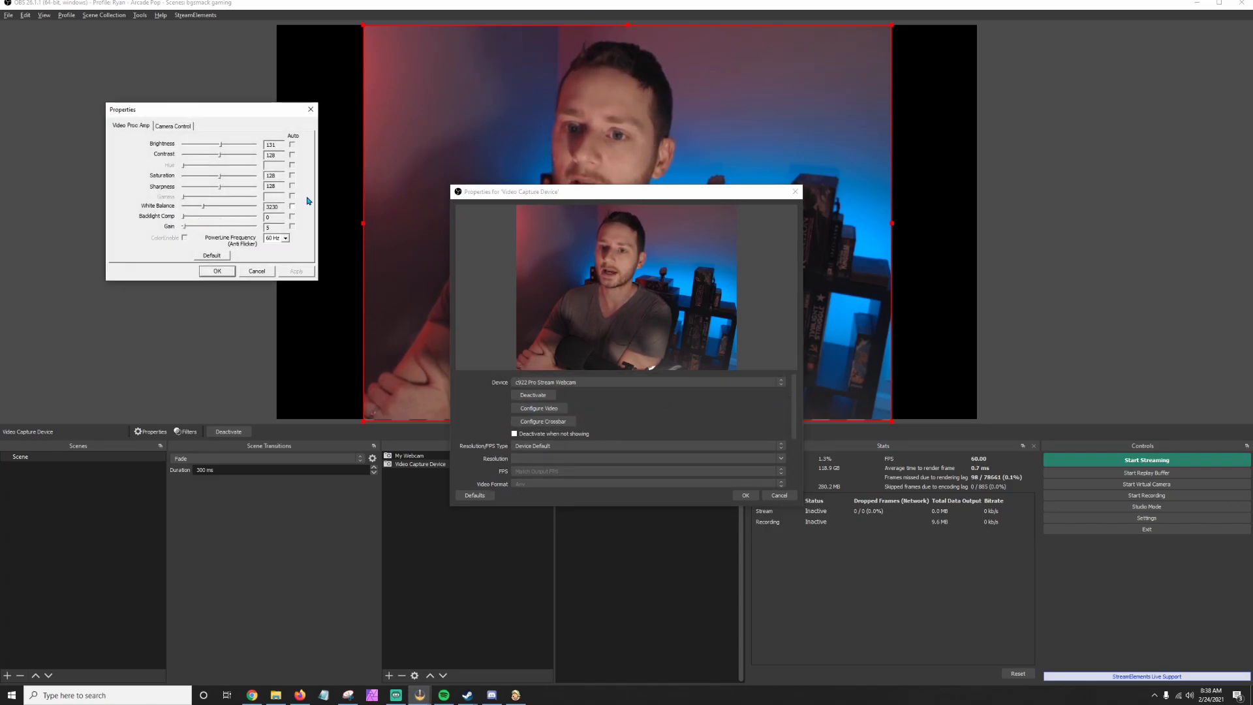
pyautogui.moveTo(211, 123); pyautogui.dragTo(294, 215)
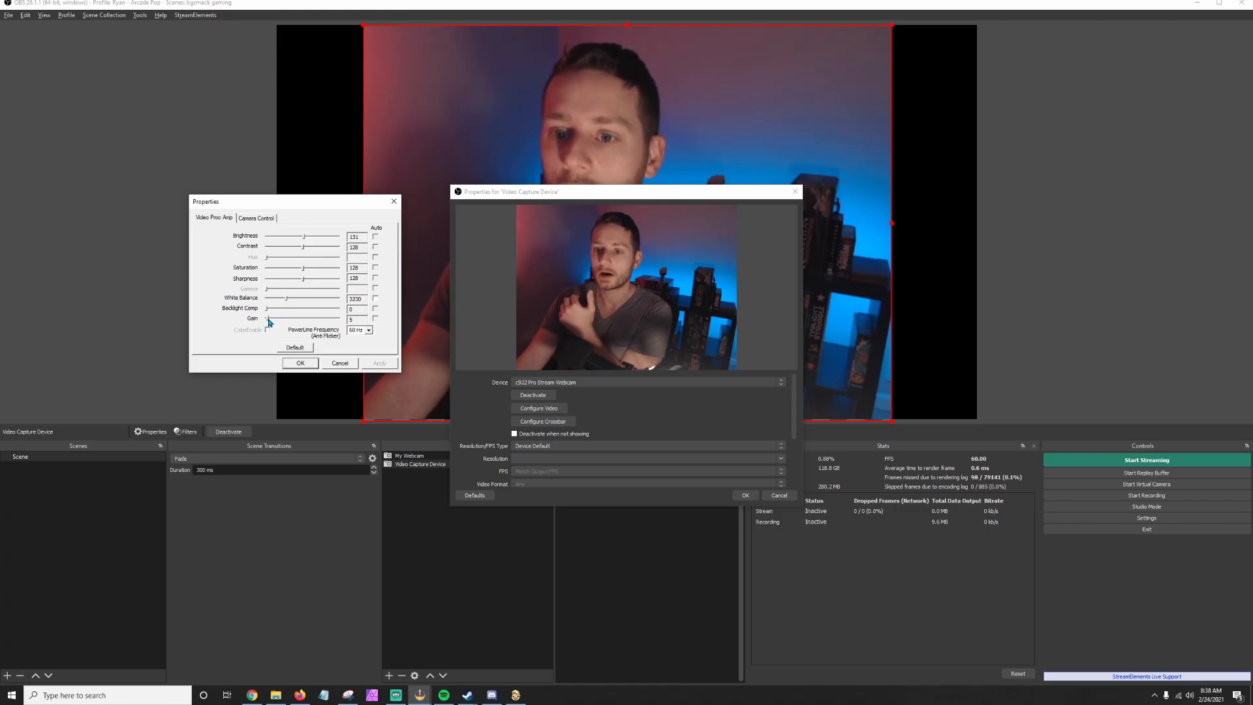
pyautogui.moveTo(268, 320)
pyautogui.mouseDown()
pyautogui.moveTo(288, 320)
pyautogui.moveTo(267, 321)
pyautogui.mouseUp()
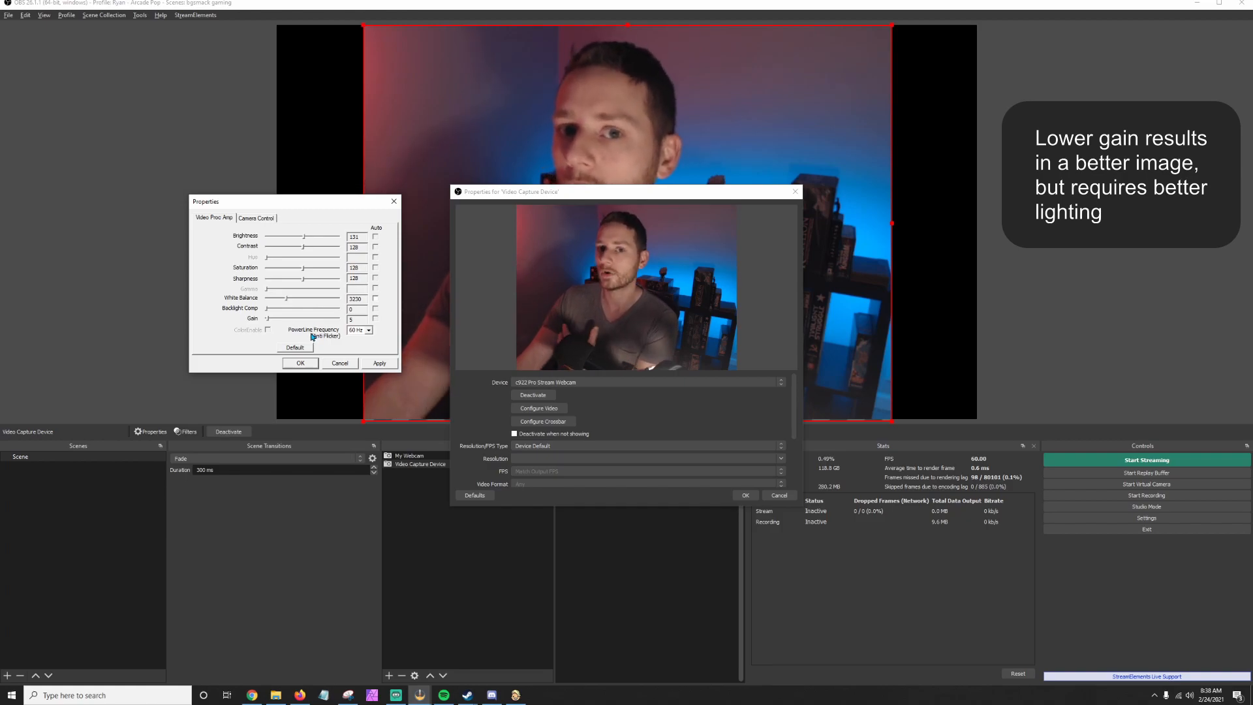
pyautogui.click(370, 366)
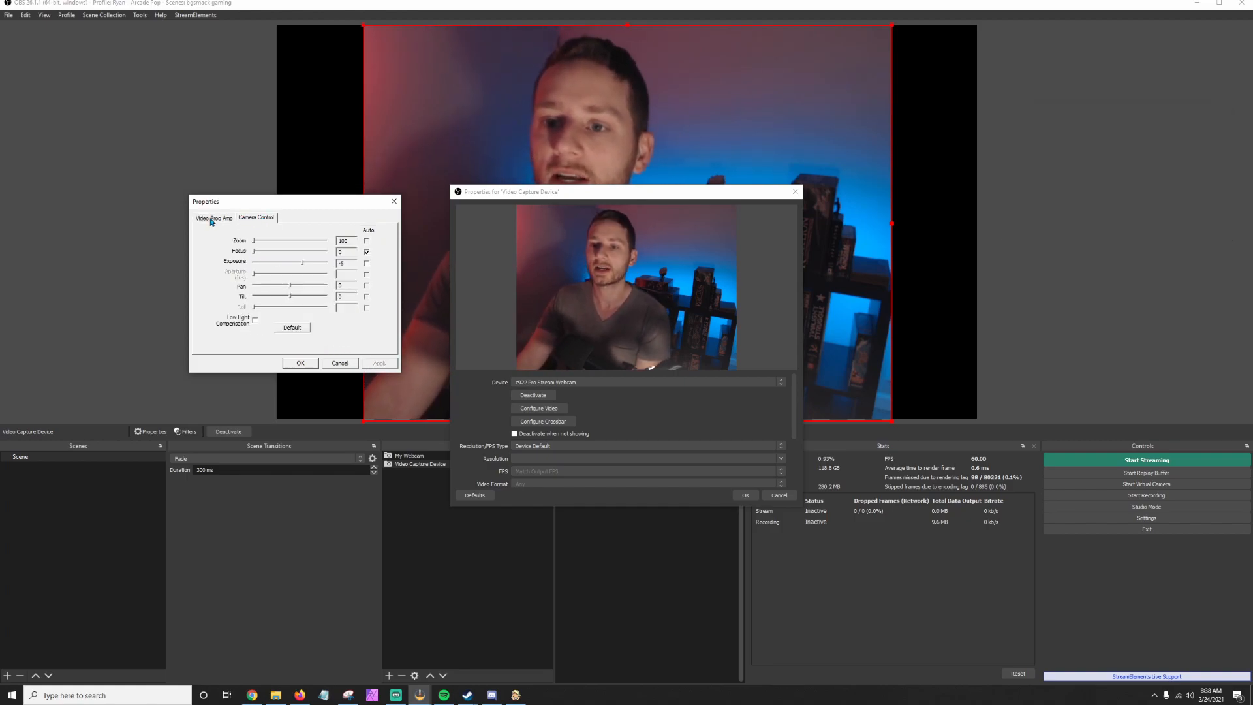
# Review the webcam's Camera Control and Video Proc Amp settings, and accept the video configuration and source properties.
pyautogui.click(248, 220)
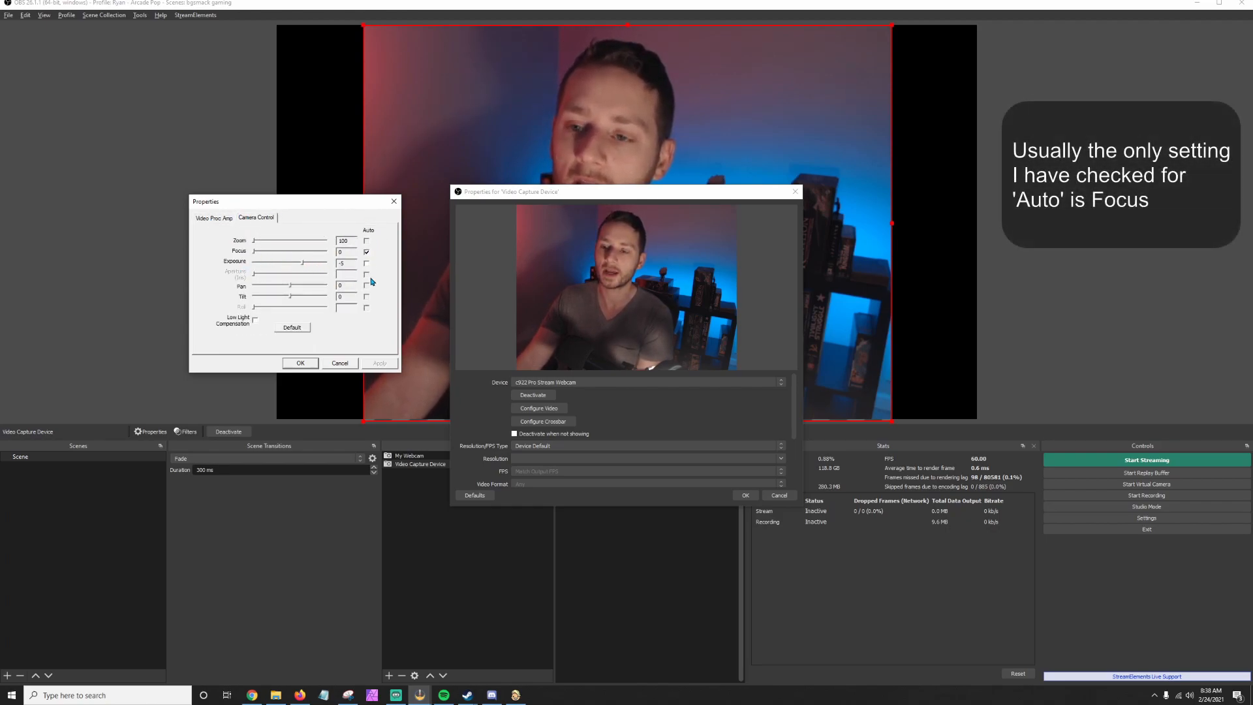
pyautogui.click(225, 222)
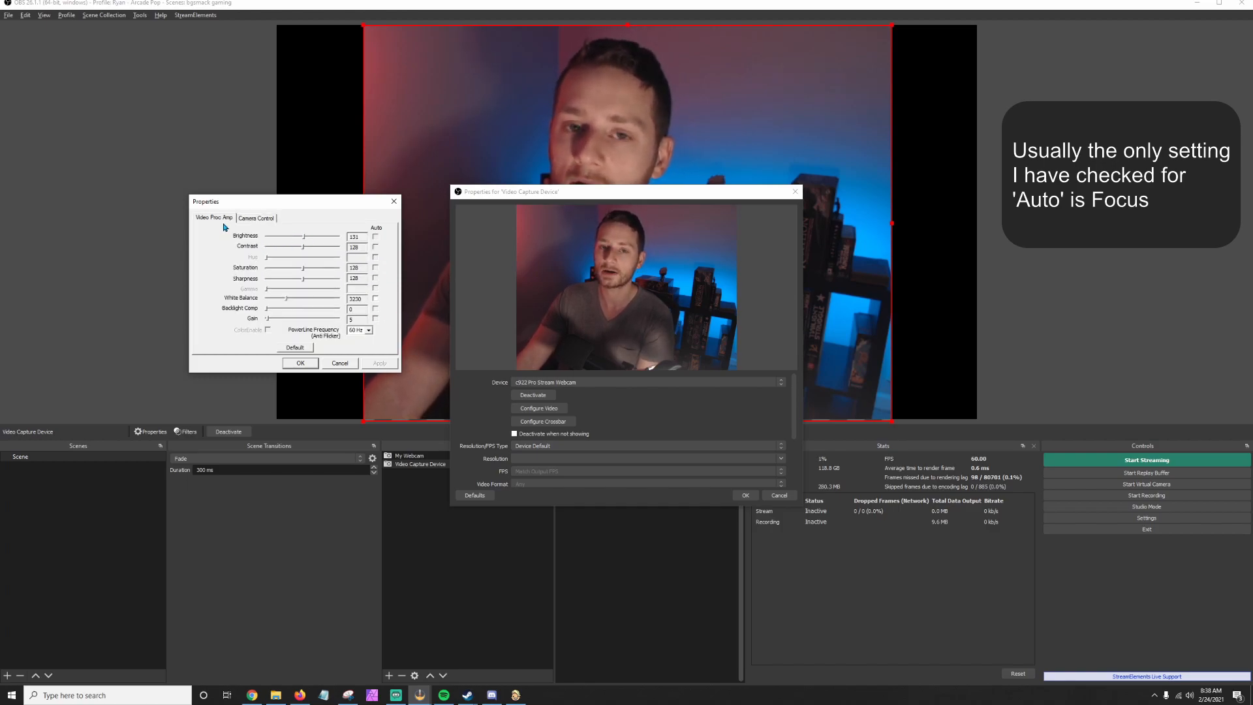
pyautogui.click(302, 363)
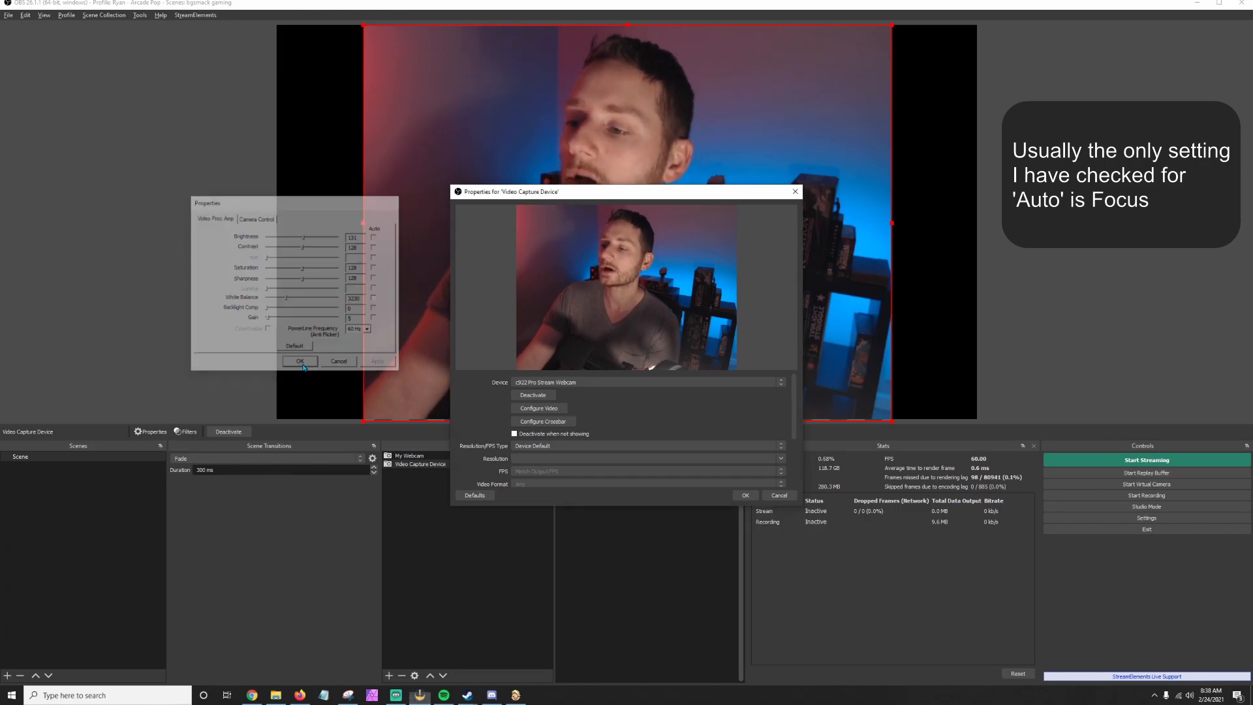
pyautogui.click(747, 496)
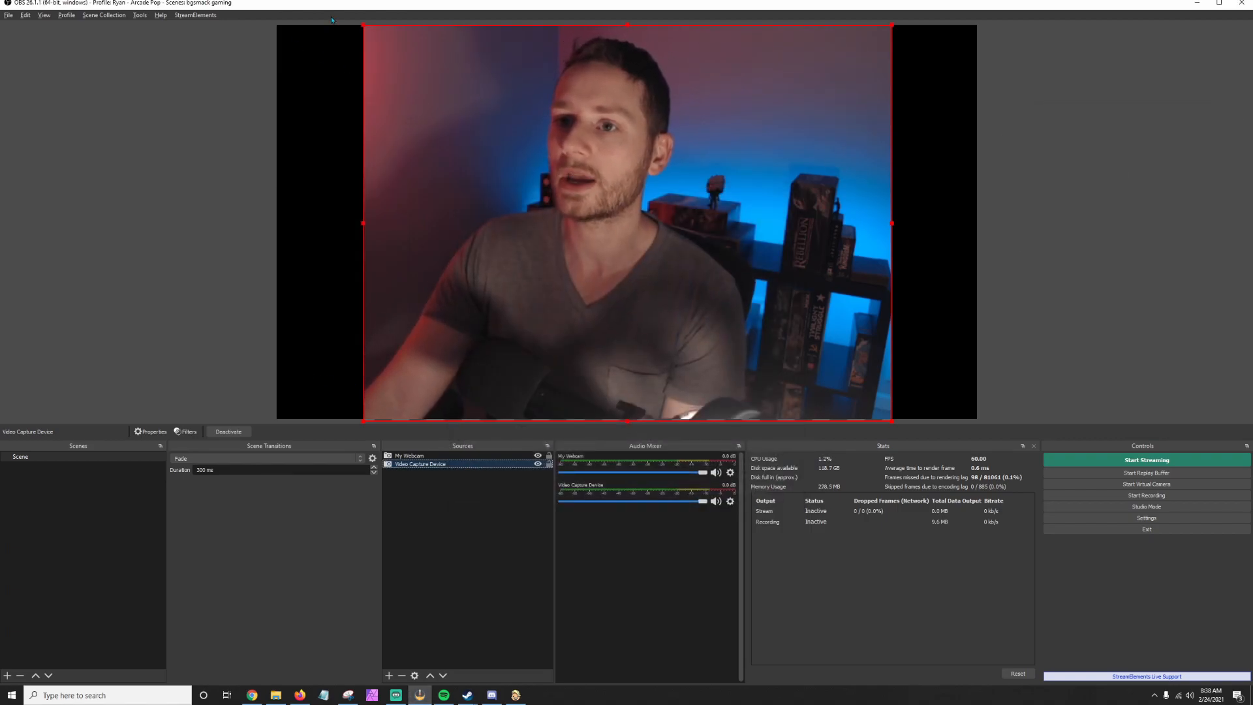
# Shrink the webcam image to about a third of the canvas width and place it against the canvas's left edge.
pyautogui.moveTo(891, 24); pyautogui.dragTo(585, 255)
pyautogui.moveTo(524, 315); pyautogui.dragTo(435, 239)
# Delete the My Webcam source from the scene.
pyautogui.click(449, 467)
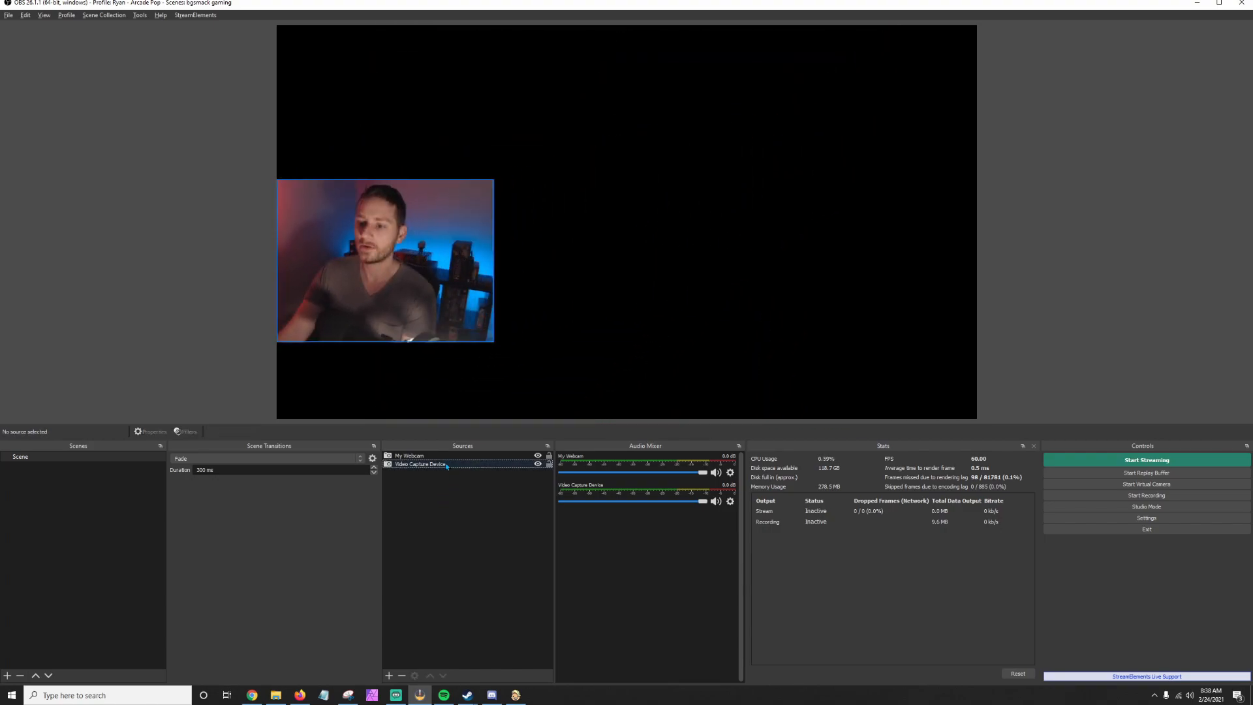
pyautogui.click(454, 457)
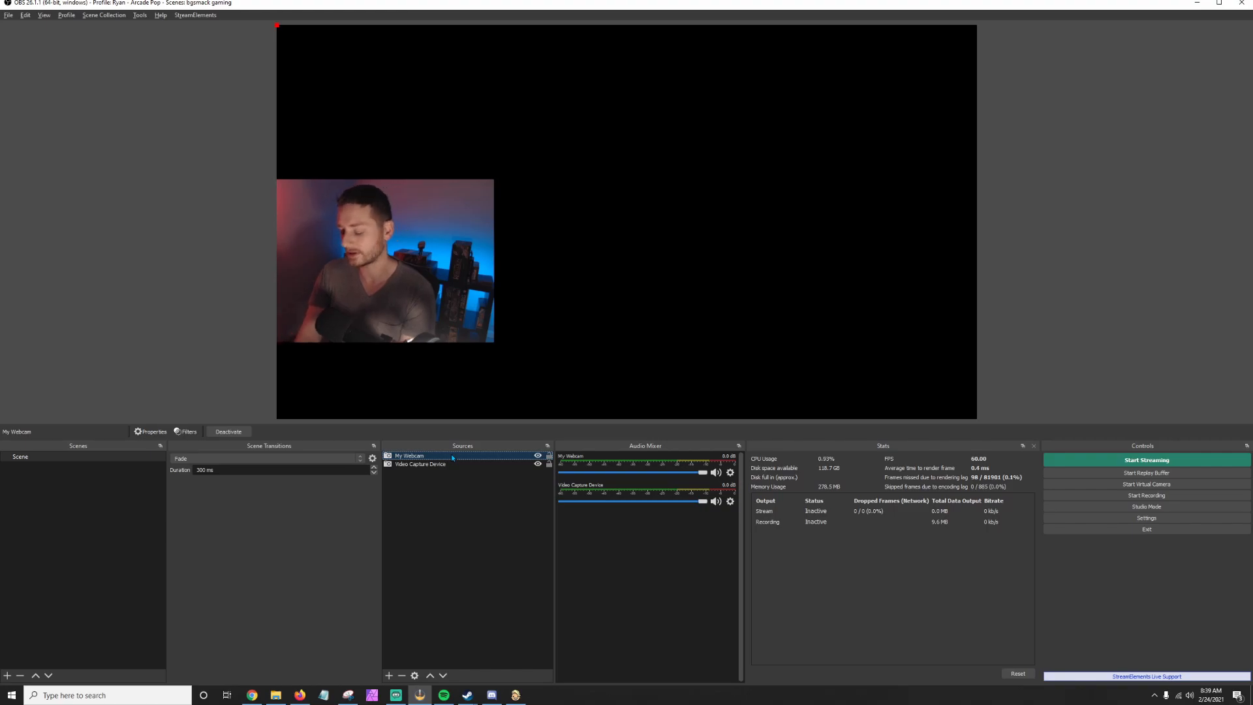
pyautogui.press('Delete')
pyautogui.press('Return')
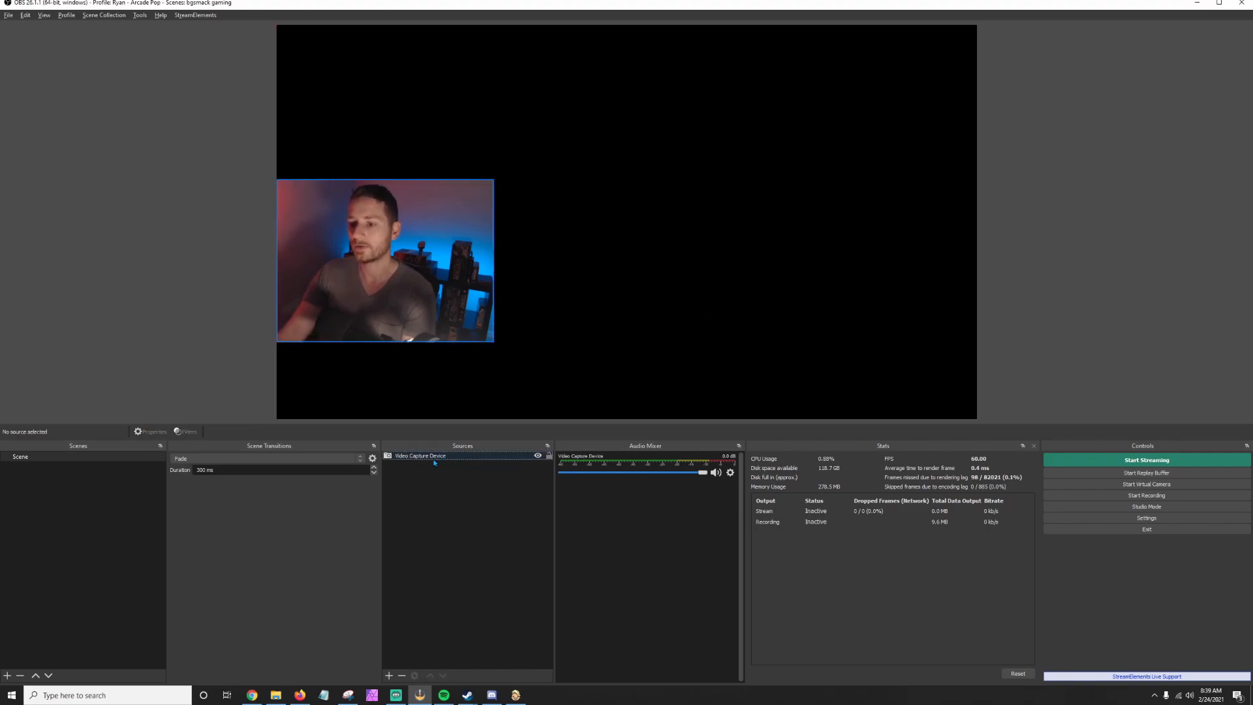
# Flip the Video Capture Device source horizontally and deselect it.
pyautogui.click(433, 457)
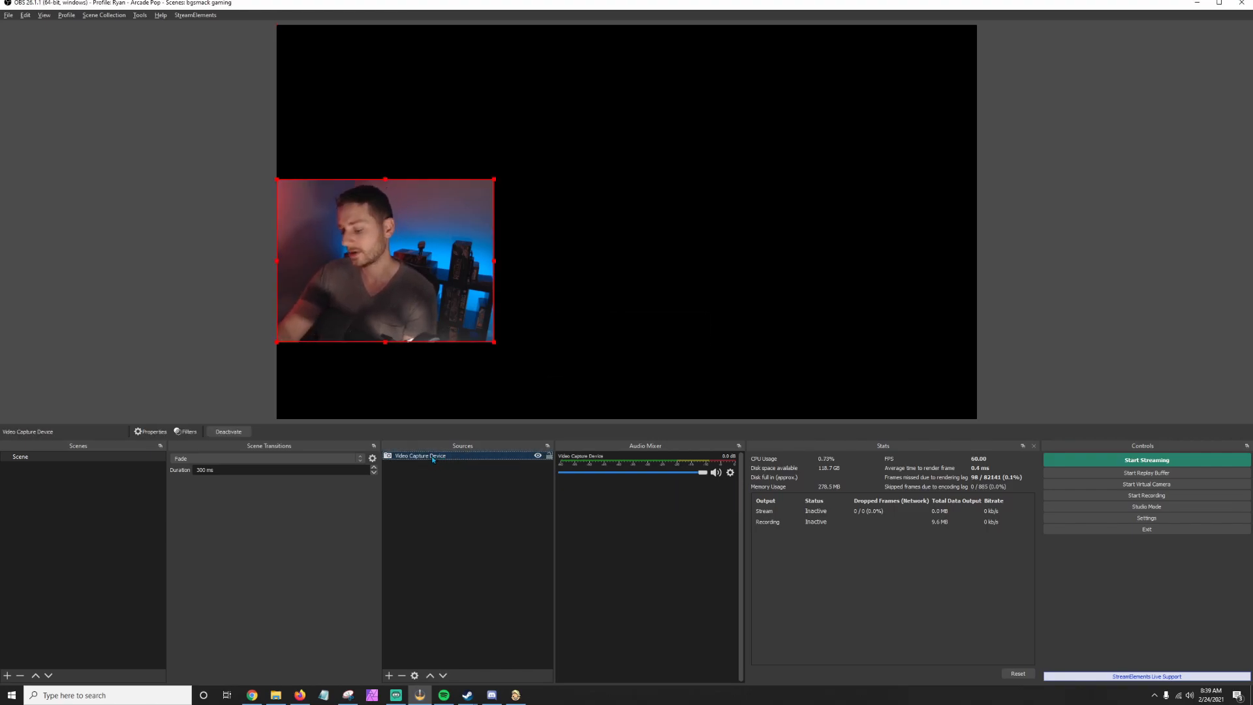
pyautogui.rightClick(433, 459)
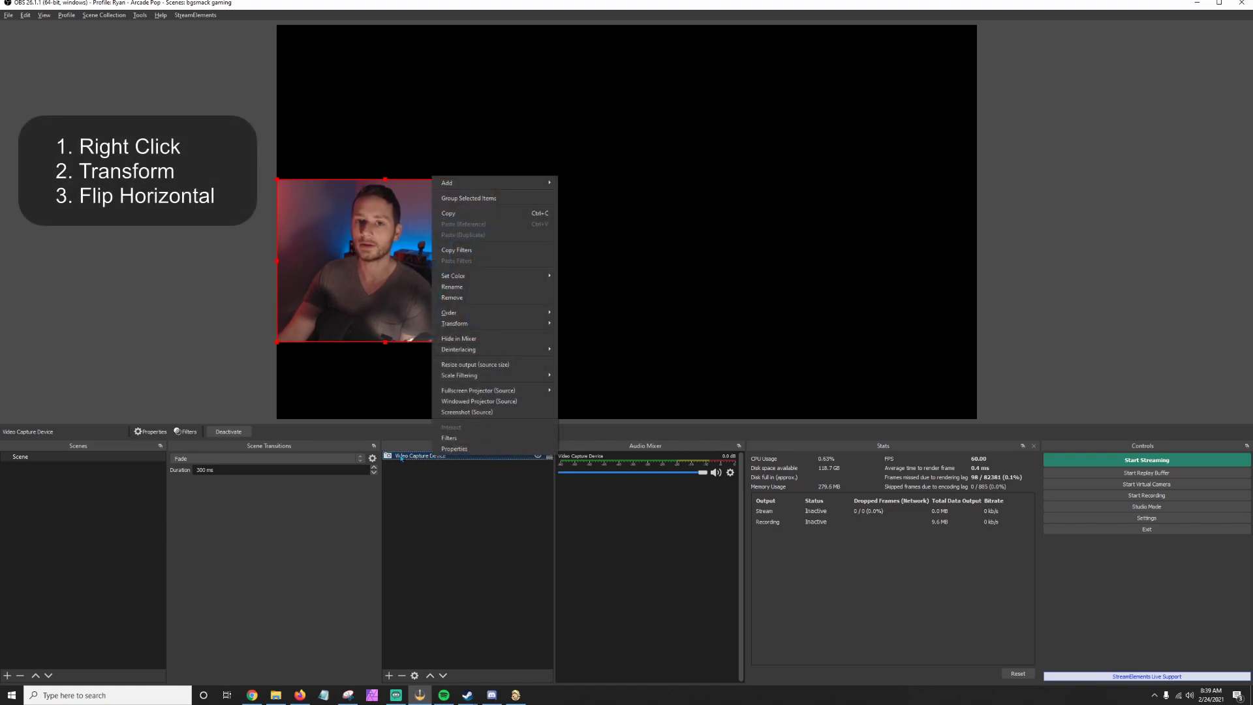
pyautogui.click(424, 521)
pyautogui.click(423, 511)
pyautogui.rightClick(440, 456)
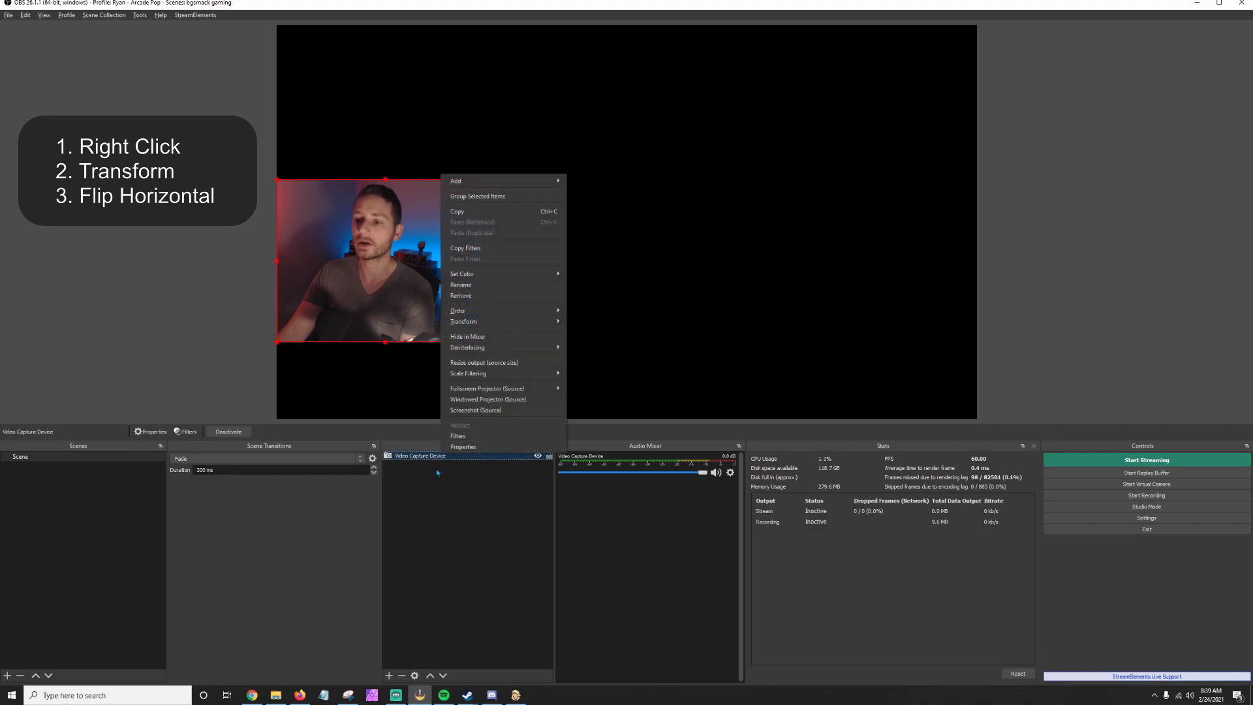
pyautogui.moveTo(496, 321)
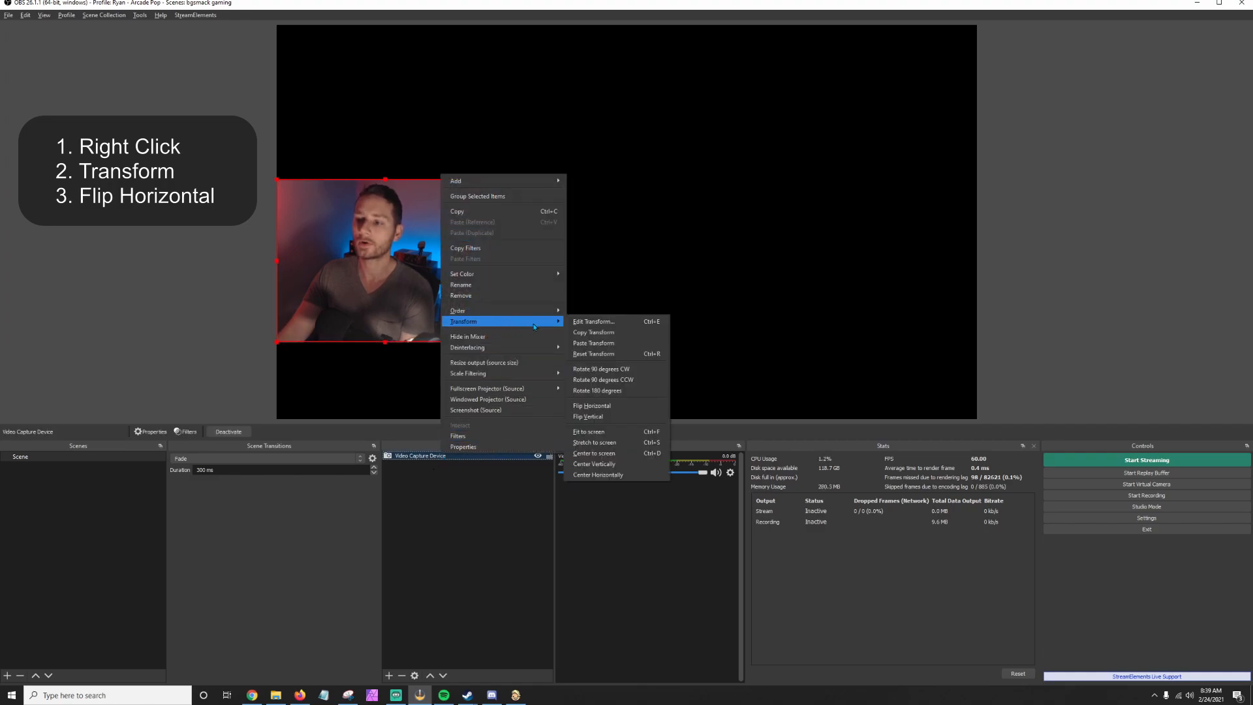
pyautogui.click(618, 406)
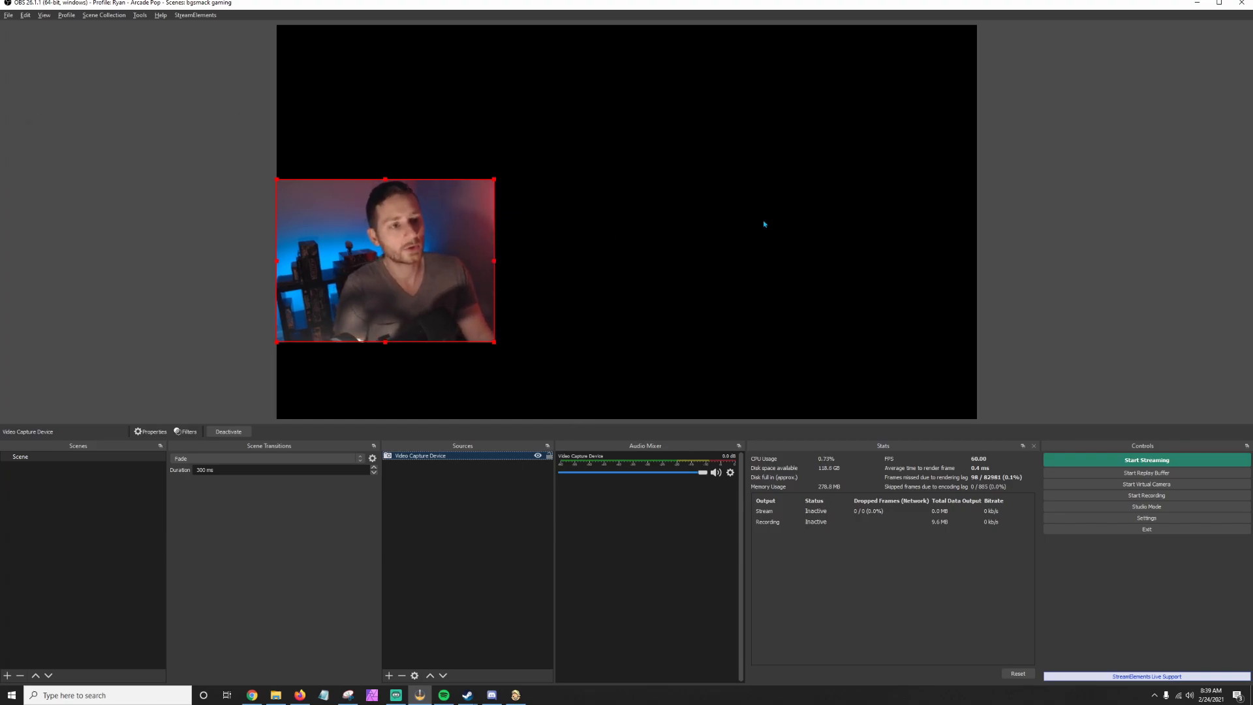
pyautogui.click(1053, 192)
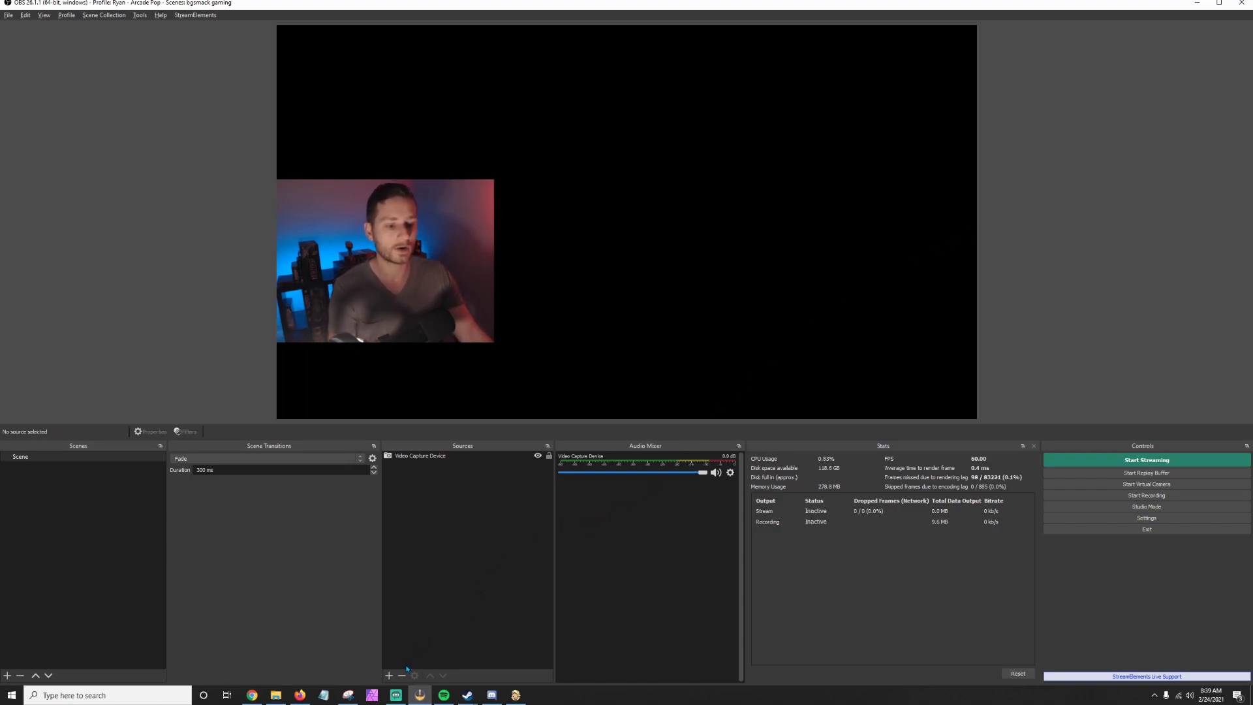
# Add an Image source named Webcam Frame using White-Blue-Gradient-Frame-4x3.png from the Stream Overlays folder.
pyautogui.click(511, 622)
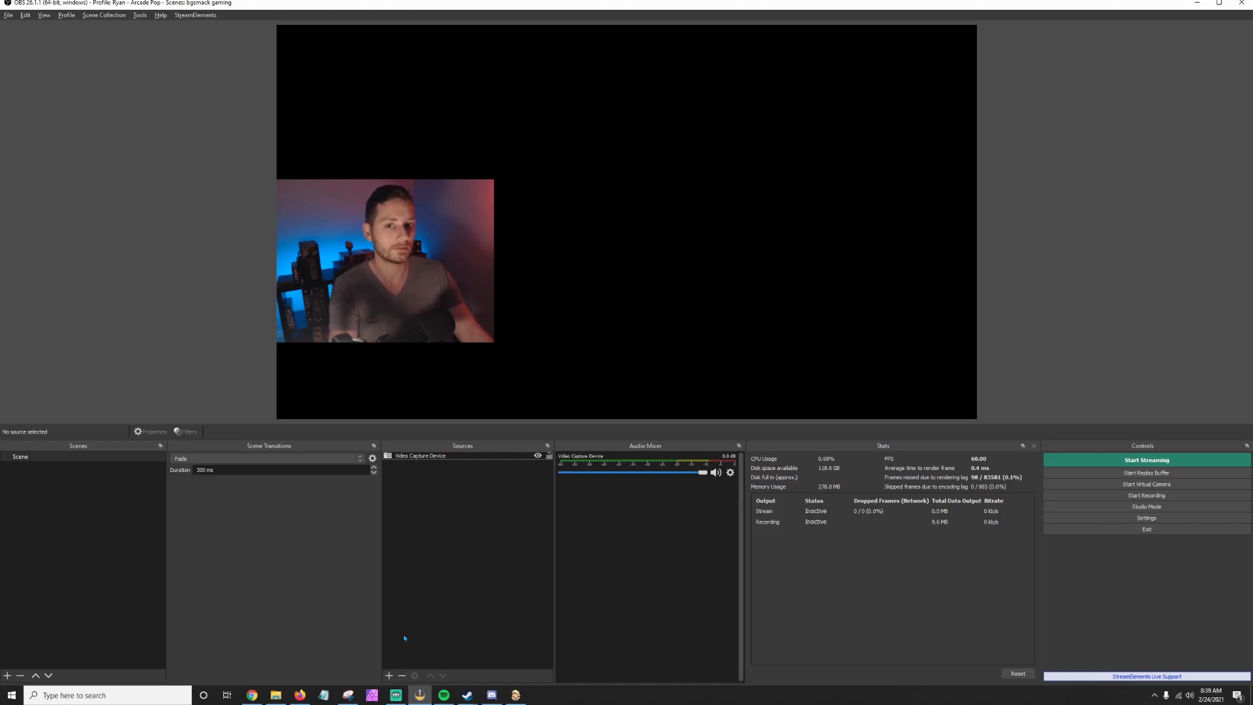
pyautogui.click(390, 676)
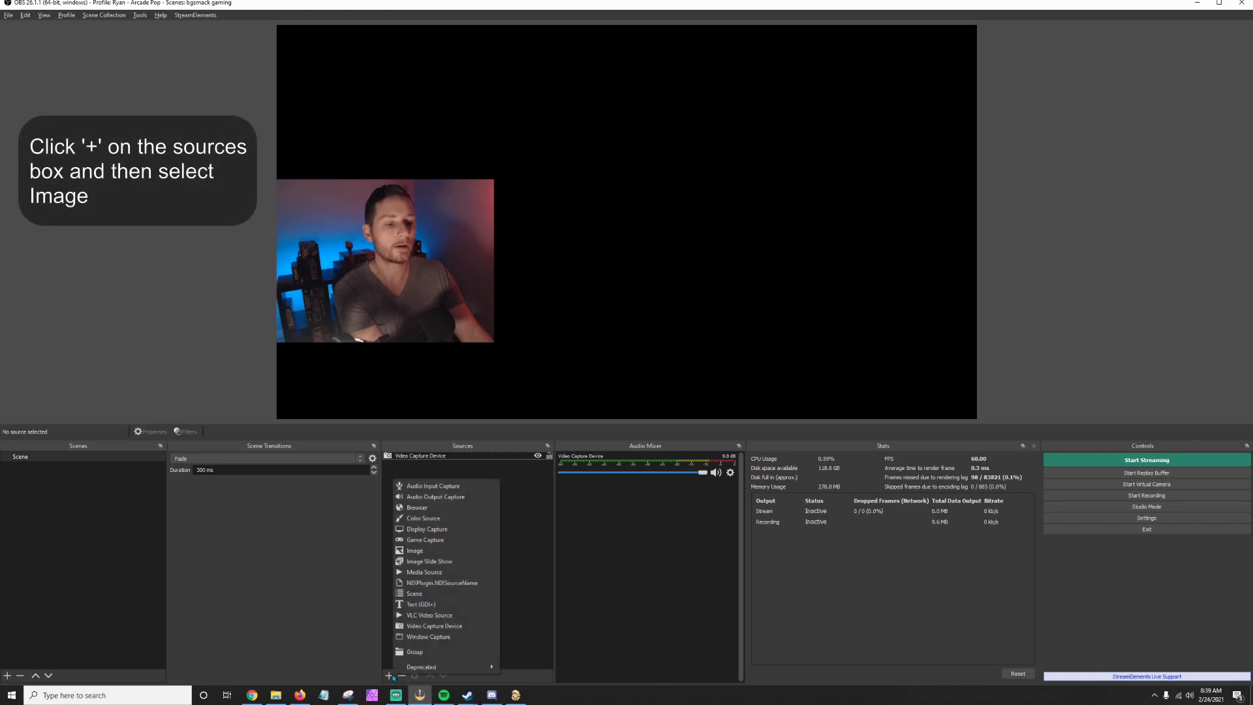
pyautogui.click(476, 550)
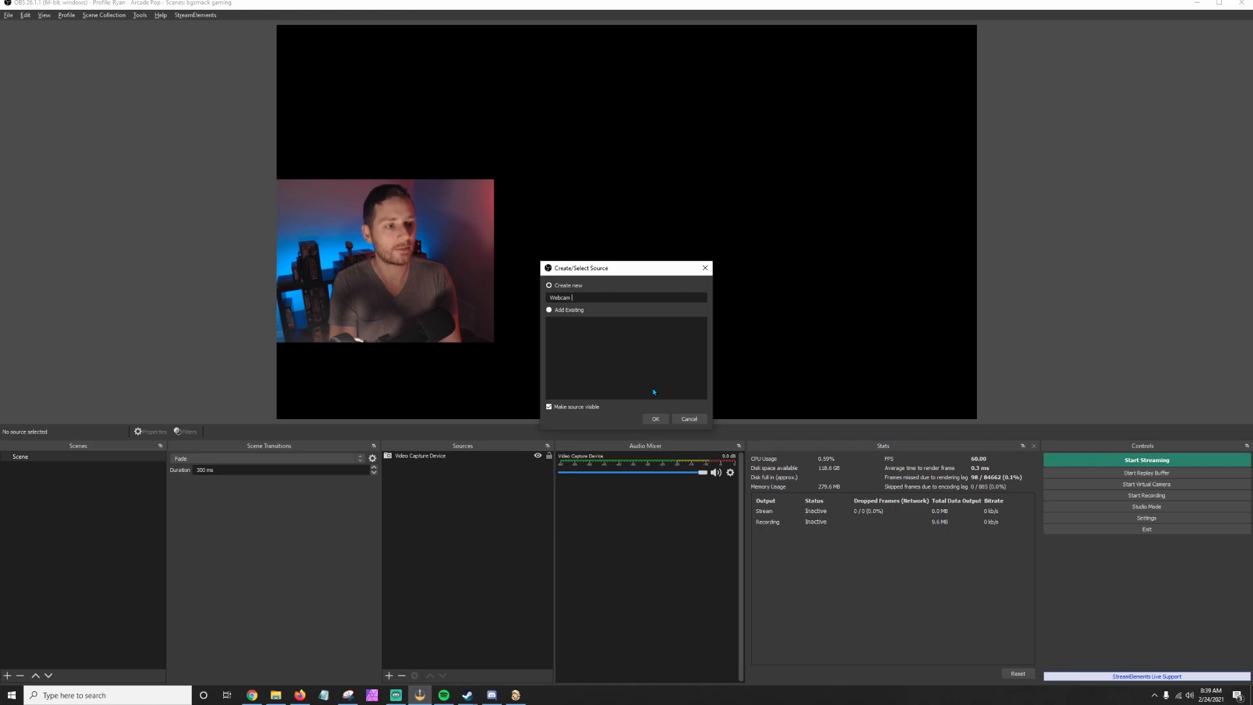
pyautogui.press('Return')
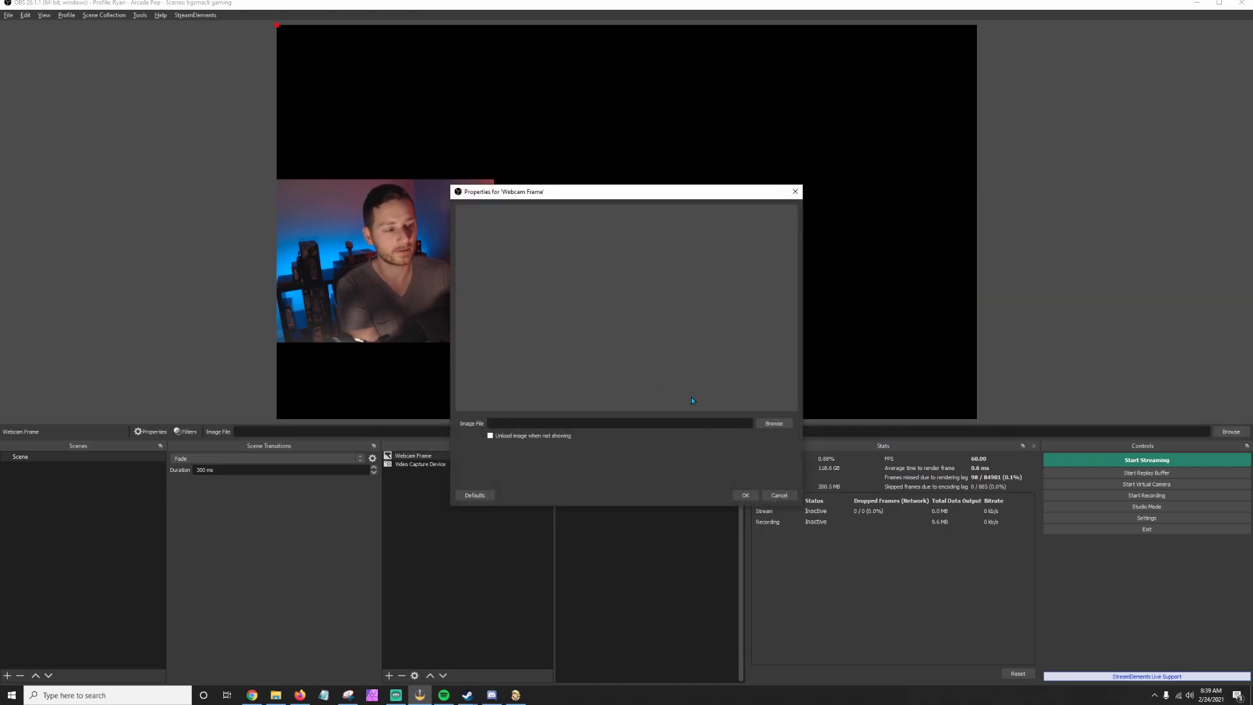
pyautogui.click(773, 424)
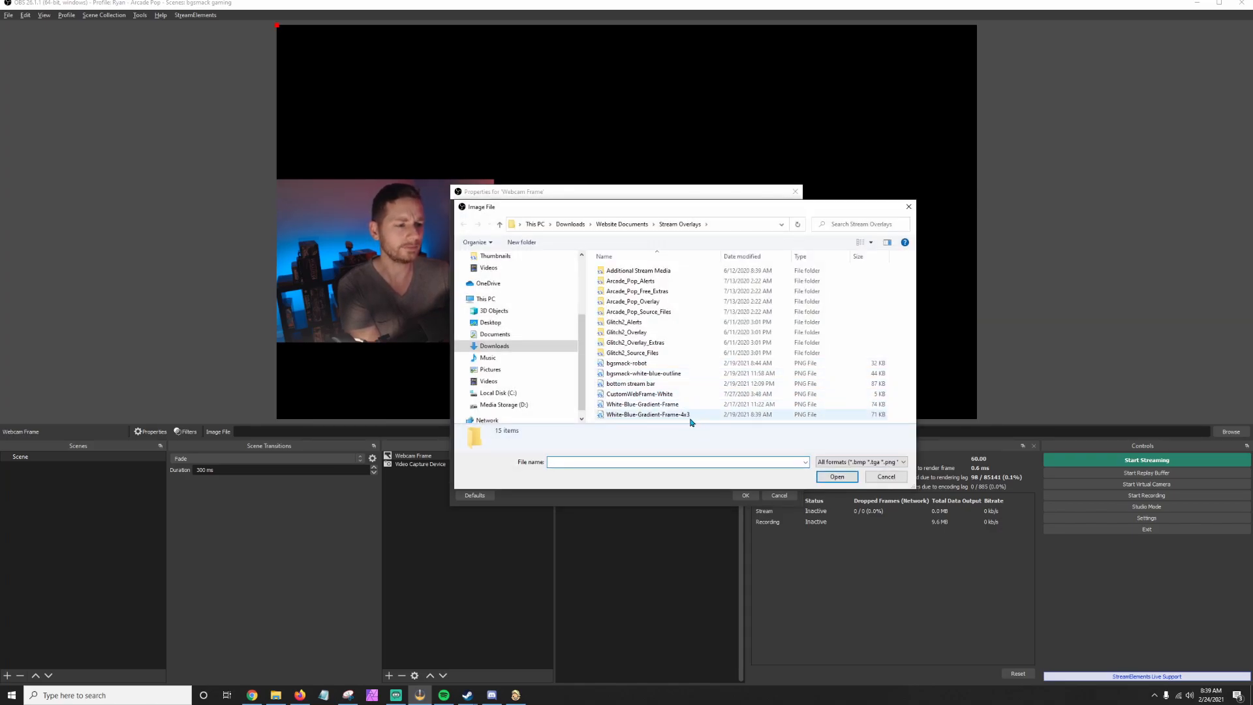
pyautogui.doubleClick(652, 416)
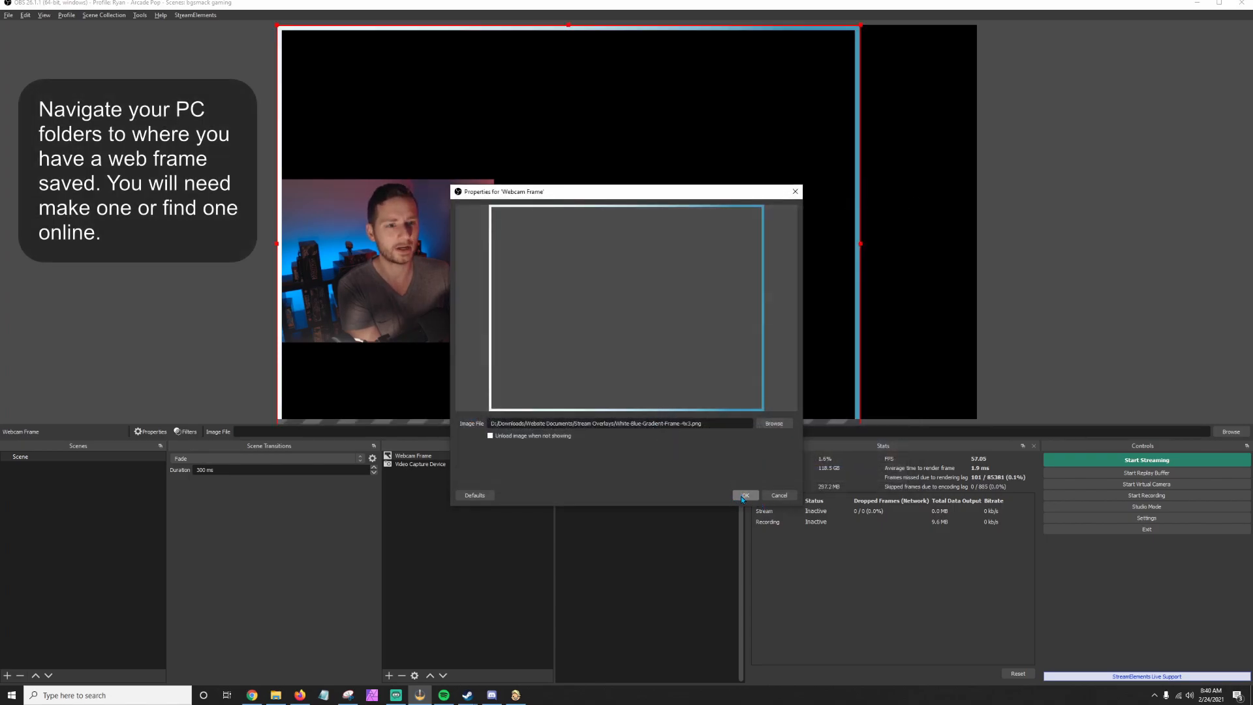
pyautogui.click(743, 496)
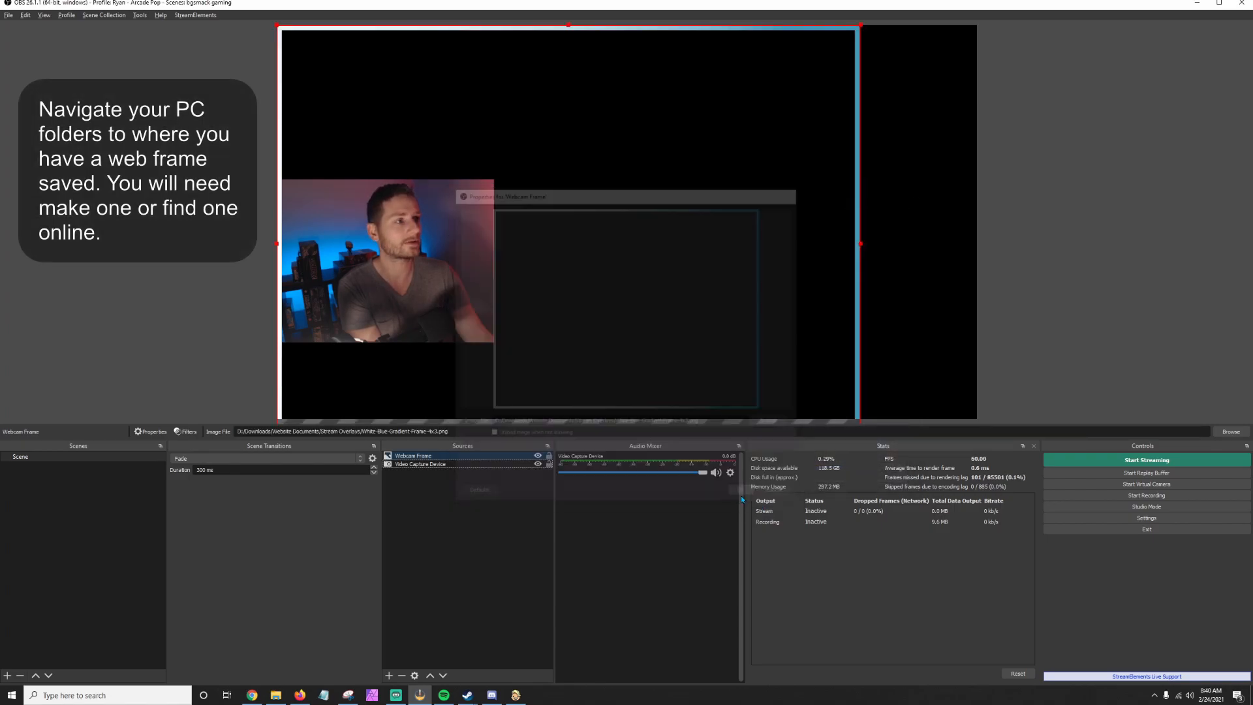
# Shrink the Webcam Frame image and place it over the webcam picture so that it encloses the picture's edges.
pyautogui.moveTo(860, 26); pyautogui.dragTo(464, 167)
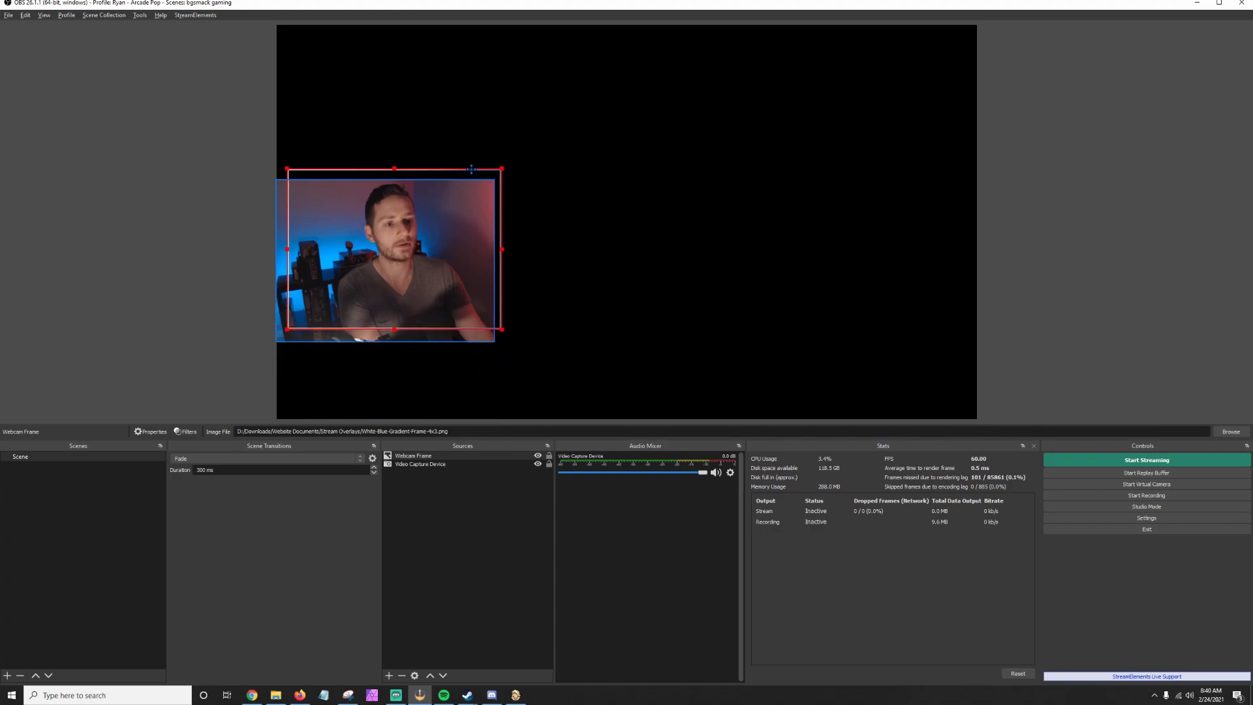
pyautogui.click(652, 191)
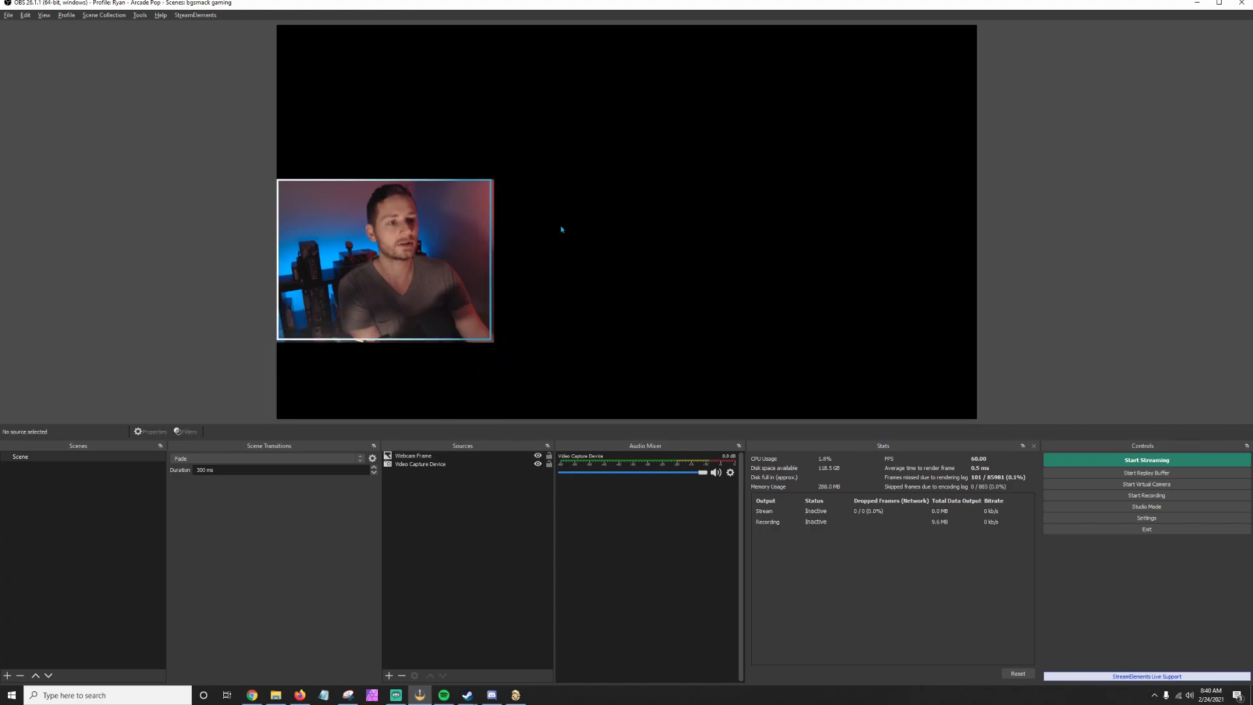
pyautogui.click(480, 336)
pyautogui.moveTo(491, 340)
pyautogui.mouseDown()
pyautogui.moveTo(504, 346)
pyautogui.moveTo(497, 330)
pyautogui.mouseUp()
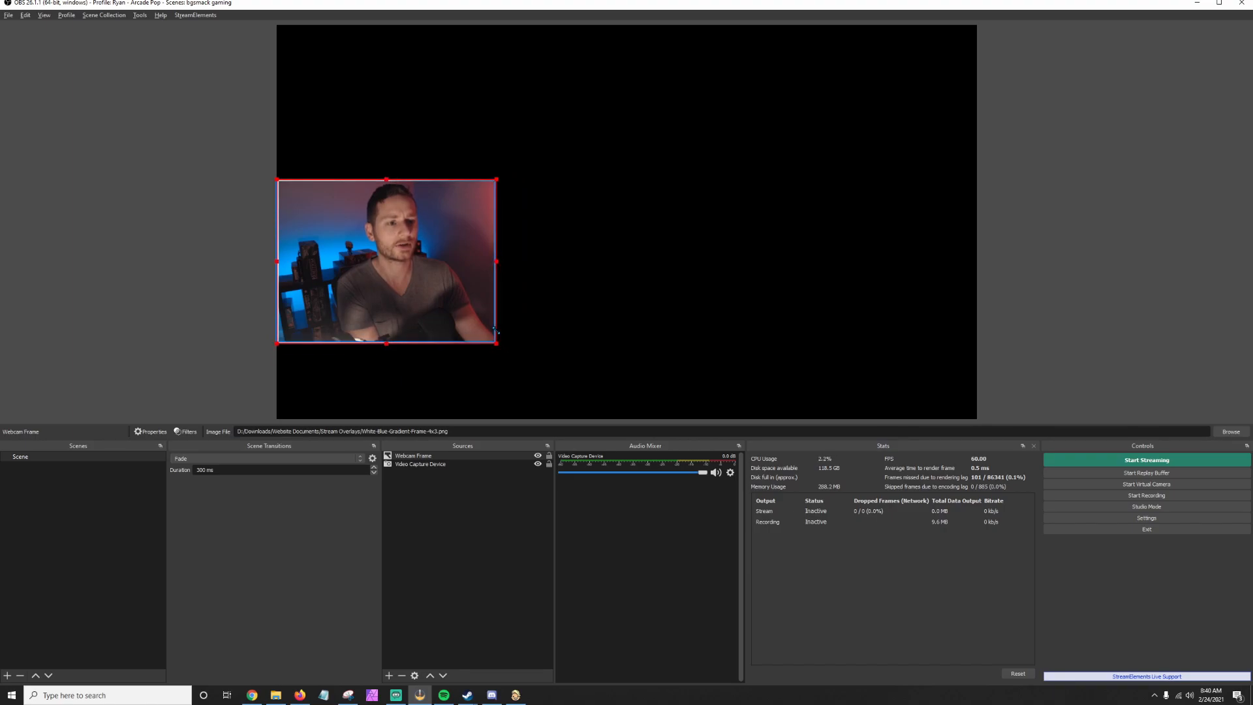
pyautogui.click(453, 510)
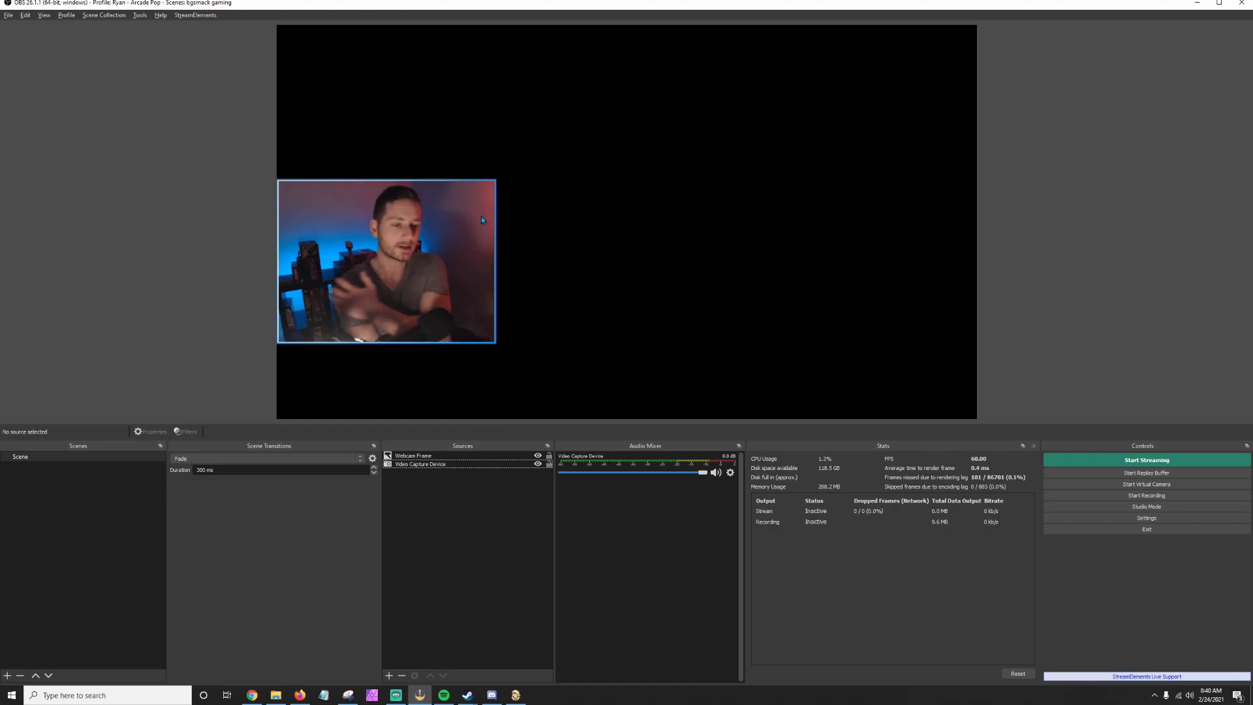
# Enlarge the Video Capture Device beyond the frame, extending it past the canvas's left edge and down nearly to the canvas's lower edge.
pyautogui.click(463, 465)
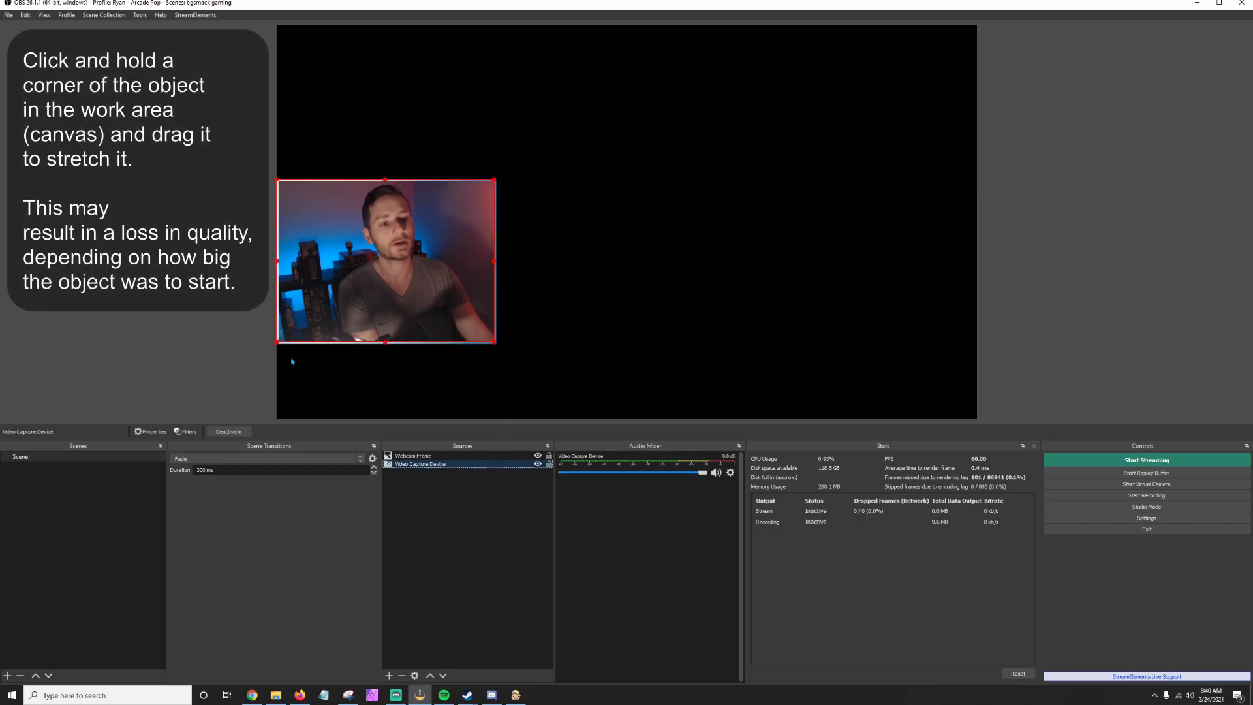
pyautogui.moveTo(273, 340); pyautogui.dragTo(145, 390)
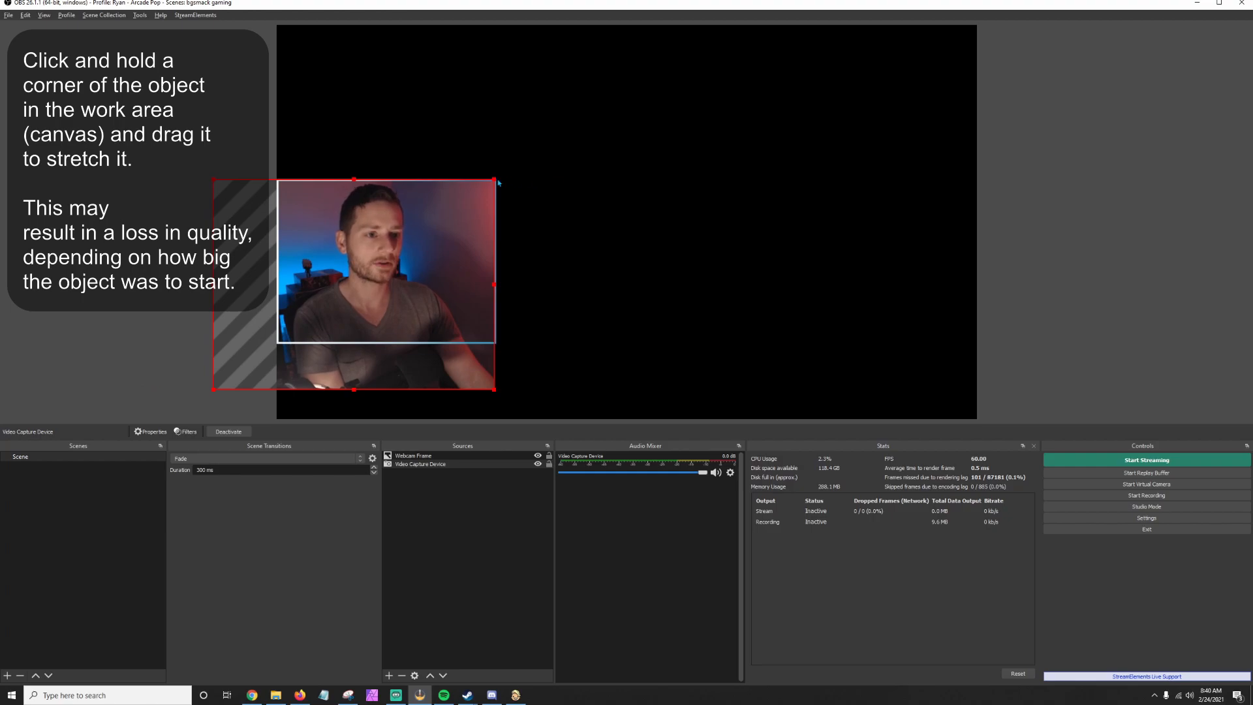
pyautogui.moveTo(495, 179); pyautogui.dragTo(519, 197)
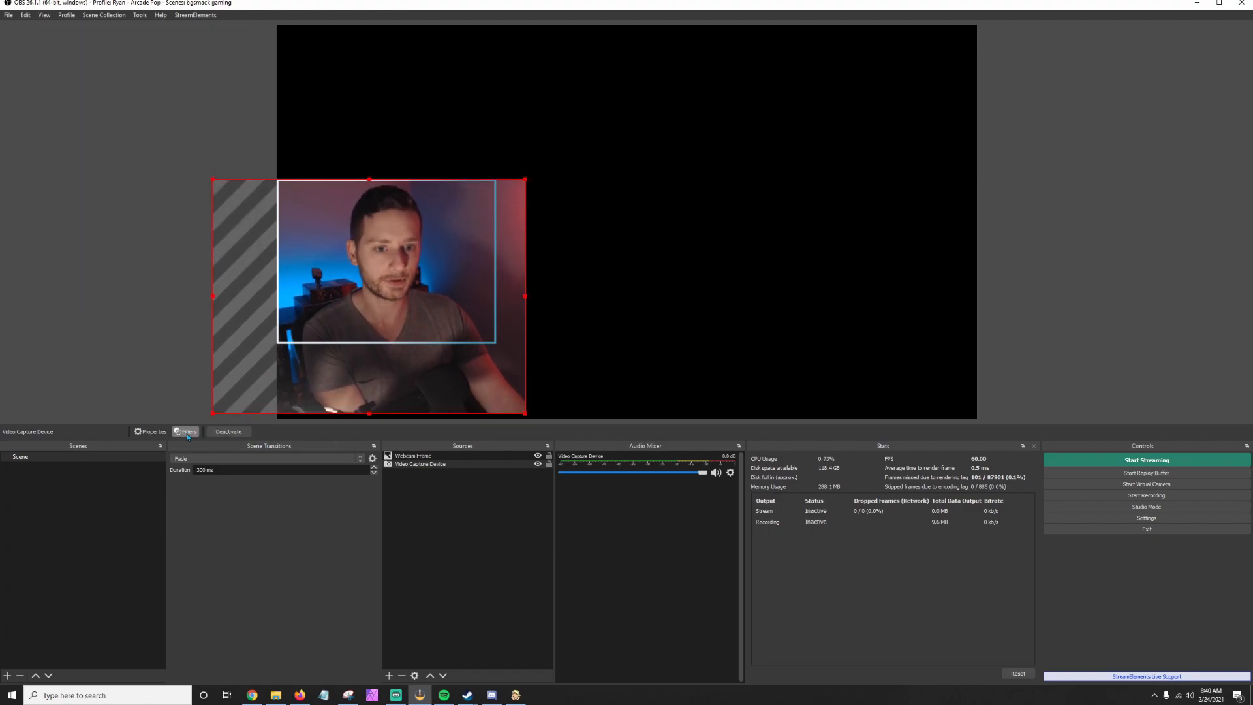
# Add a Crop/Pad effect filter with its default name to the Video Capture Device source.
pyautogui.rightClick(401, 467)
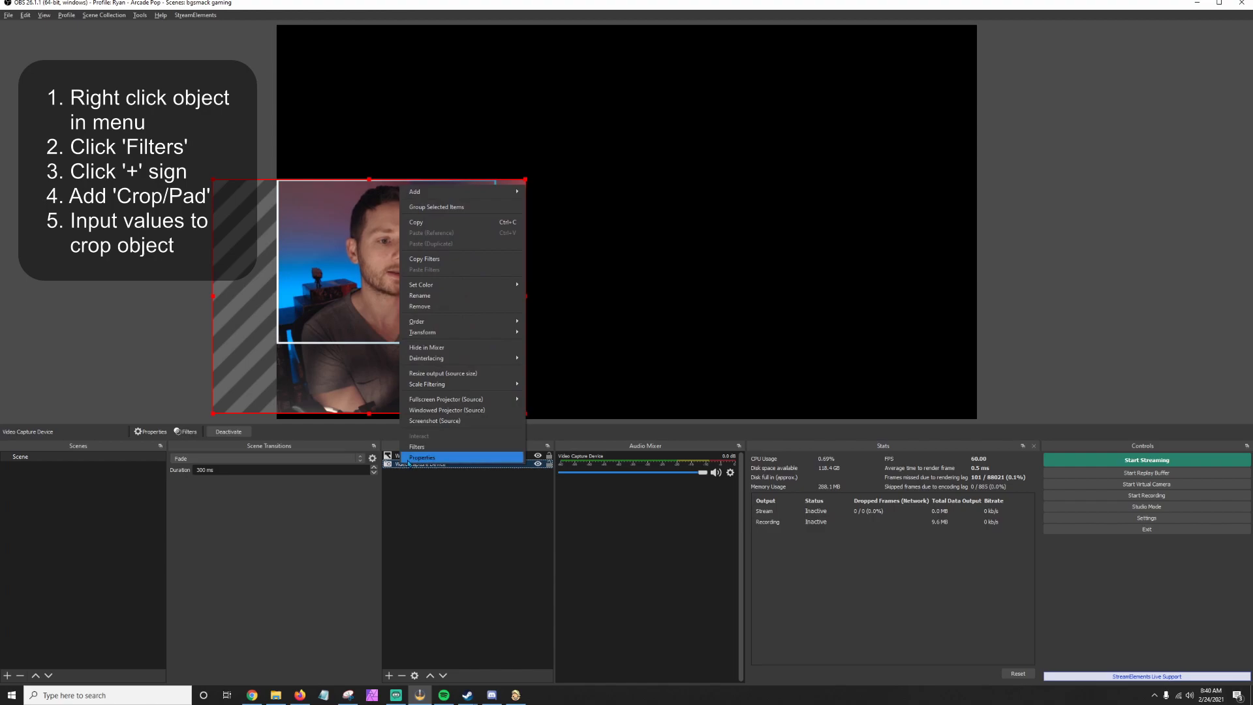
pyautogui.click(430, 448)
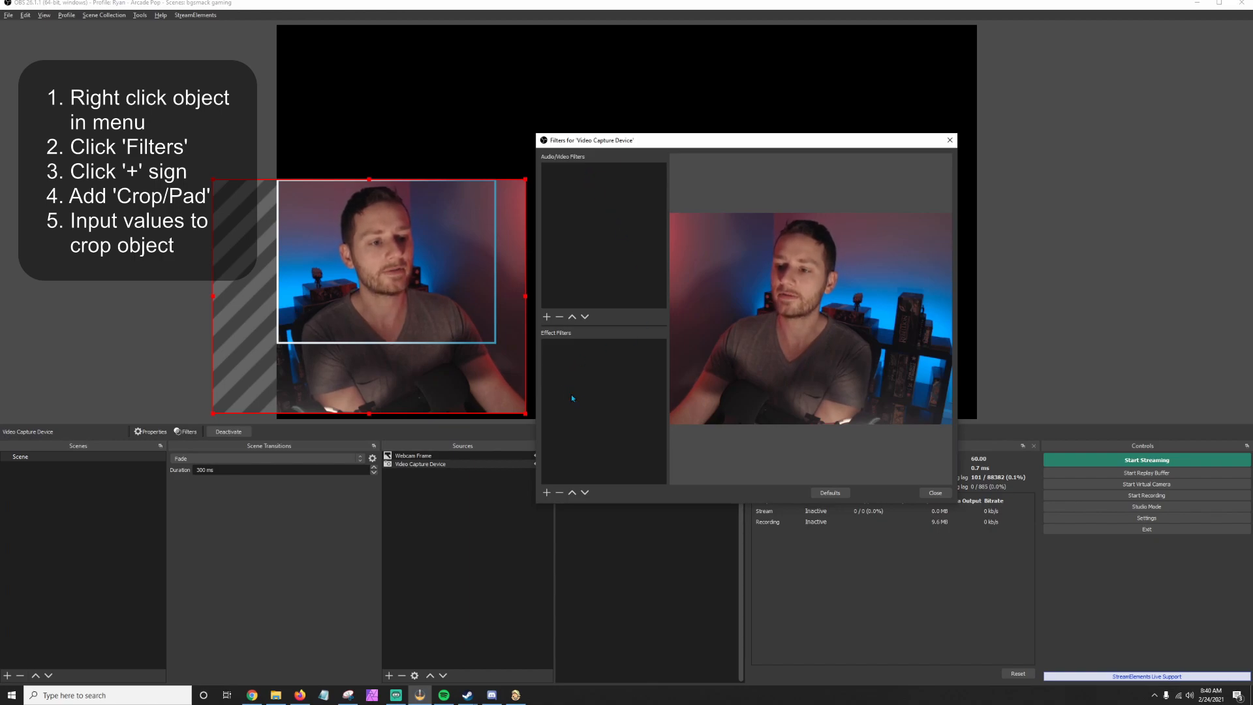
pyautogui.click(547, 492)
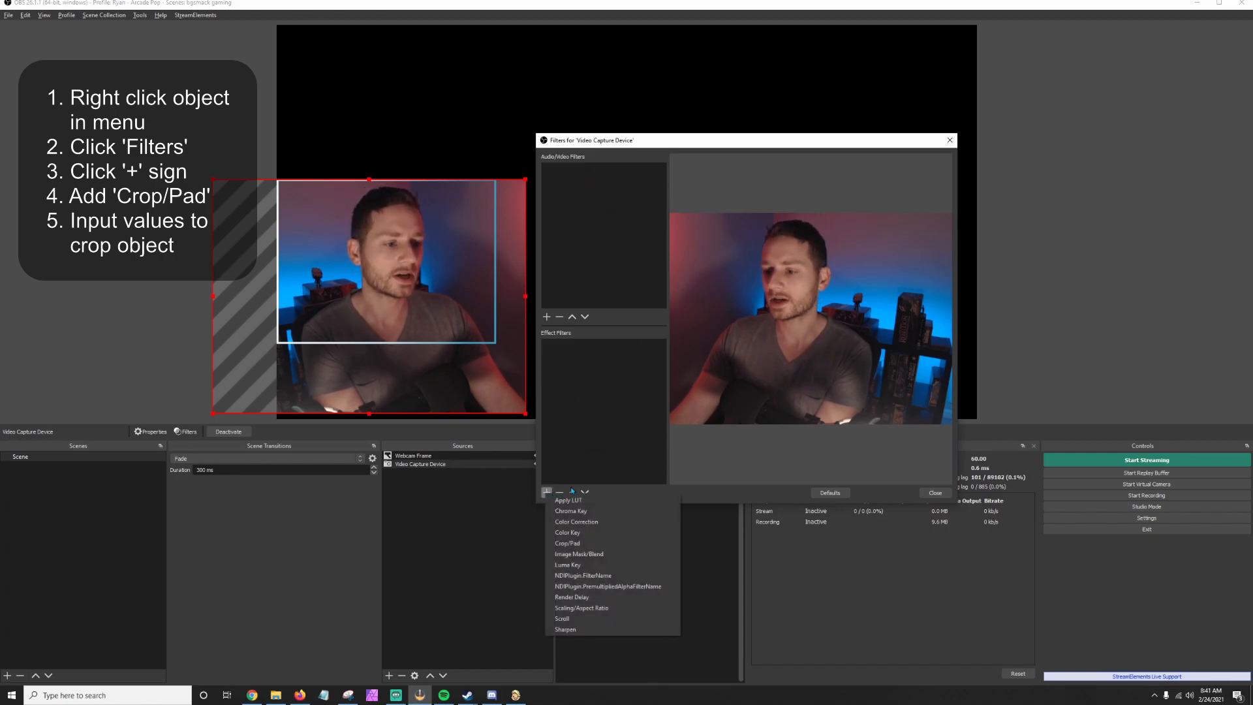
pyautogui.click(598, 543)
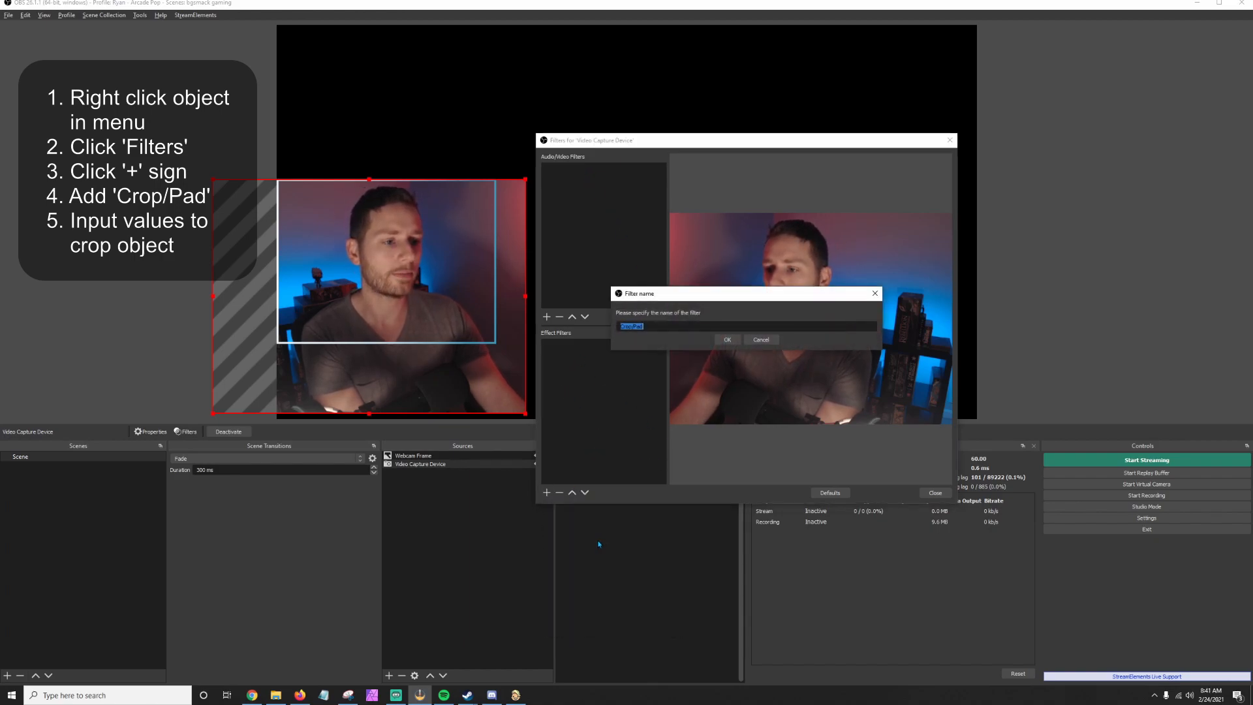
pyautogui.click(728, 340)
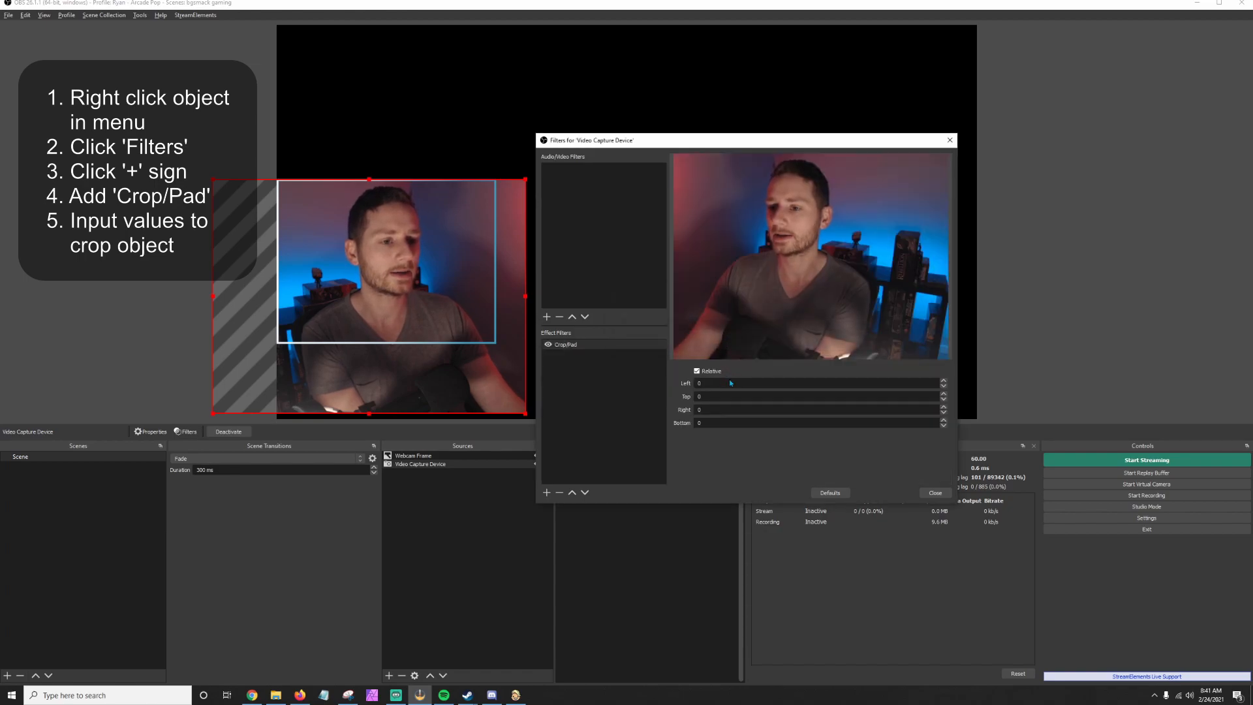
# Set the Crop/Pad filter's Right value to 132 so the webcam image ends at the frame's left edge.
pyautogui.doubleClick(700, 410)
pyautogui.write('100')
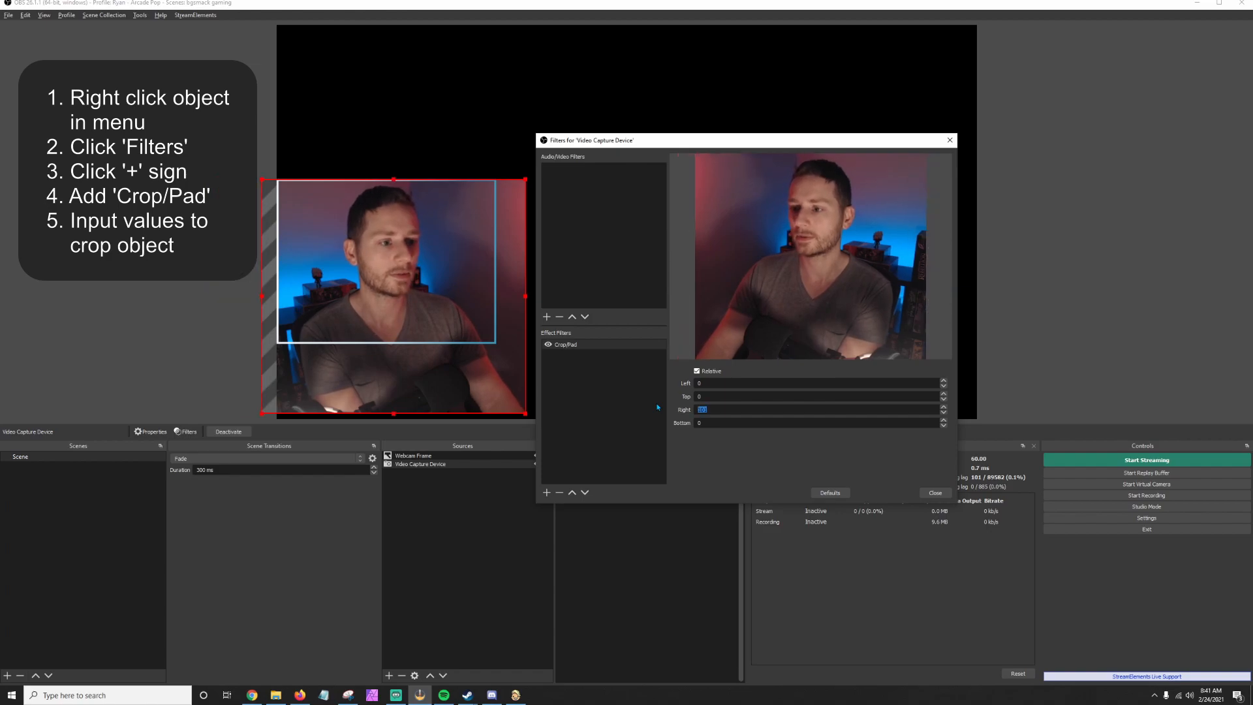
pyautogui.press('Up')
pyautogui.press('Up')
pyautogui.press('Up')
pyautogui.press('Up')
pyautogui.press('Up')
pyautogui.press('Up')
pyautogui.press('Up')
pyautogui.press('Up')
pyautogui.press('Up')
pyautogui.press('Up')
pyautogui.press('Up')
pyautogui.press('Up')
pyautogui.press('Up')
pyautogui.press('Up')
pyautogui.press('Up')
pyautogui.press('Up')
pyautogui.press('Up')
pyautogui.press('Up')
pyautogui.press('Up')
pyautogui.press('Up')
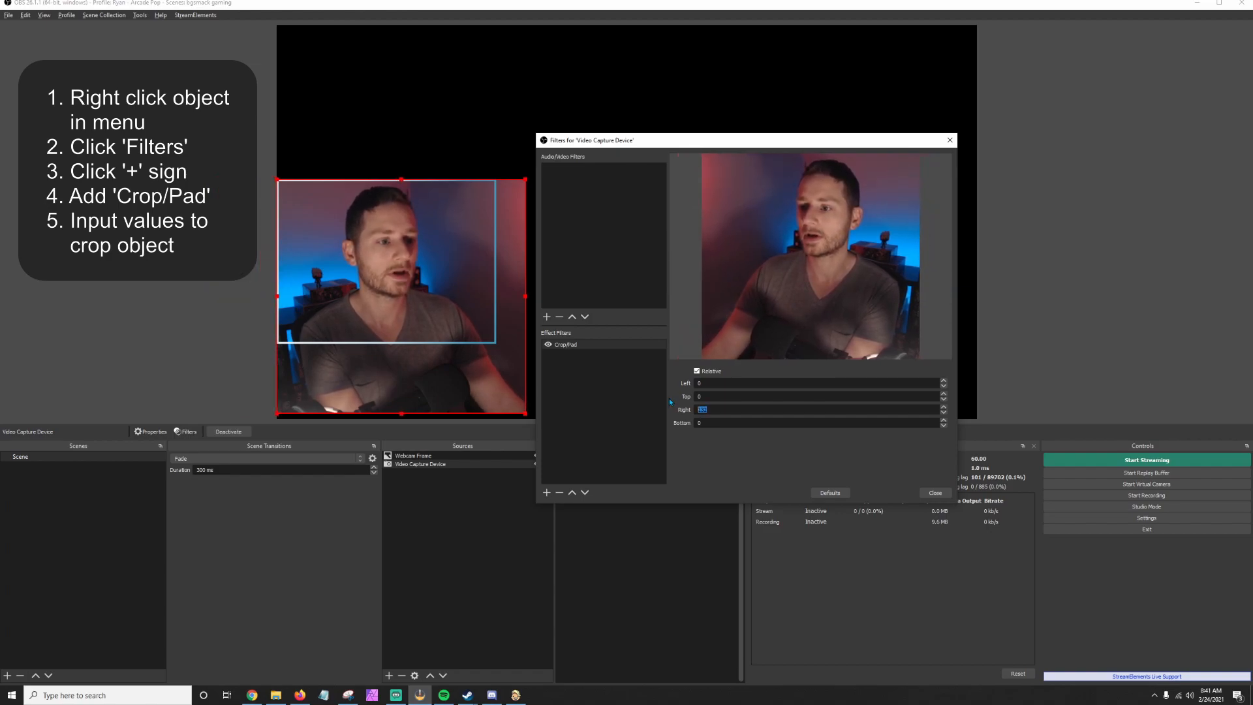
# Set the Crop/Pad filter's Left value to 60 and move the webcam image so its sides line up with the frame.
pyautogui.write('100')
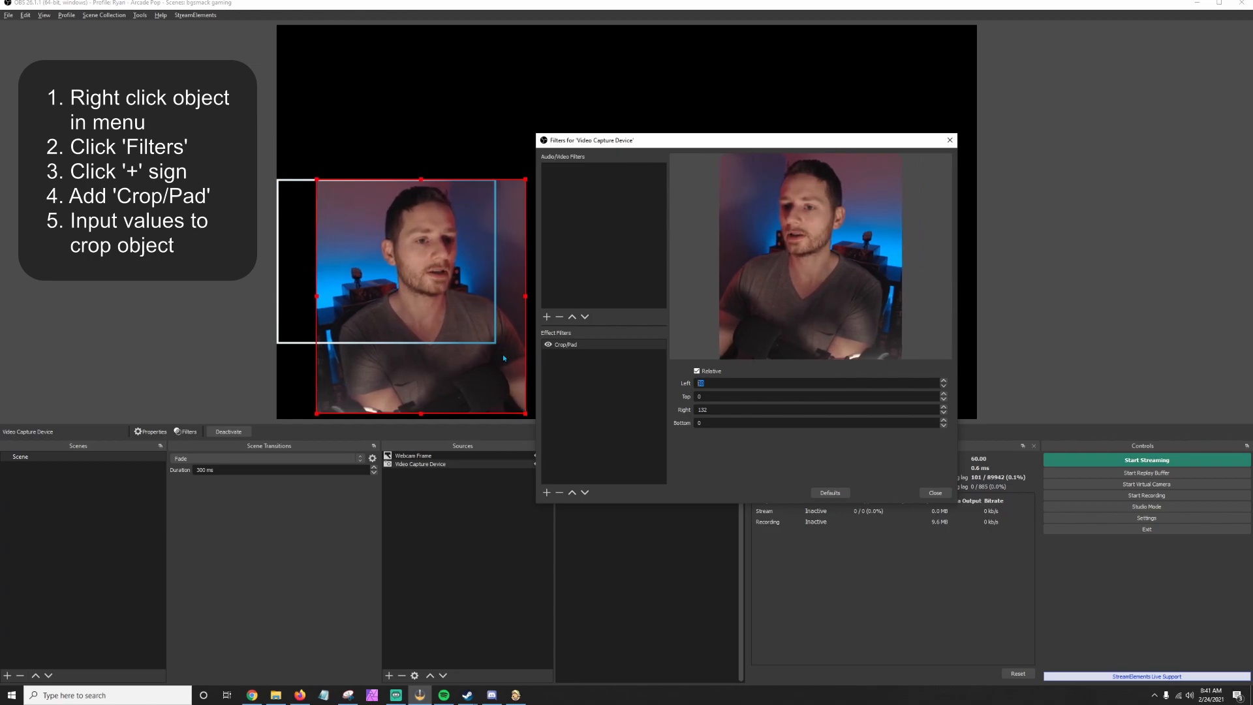
pyautogui.press('Down')
pyautogui.press('Down')
pyautogui.press('Down')
pyautogui.press('Down')
pyautogui.press('Down')
pyautogui.press('Down')
pyautogui.press('Down')
pyautogui.press('Down')
pyautogui.press('Down')
pyautogui.press('Down')
pyautogui.press('Down')
pyautogui.press('Down')
pyautogui.press('Down')
pyautogui.press('Down')
pyautogui.press('Down')
pyautogui.press('Down')
pyautogui.press('Down')
pyautogui.press('Down')
pyautogui.press('Down')
pyautogui.press('Down')
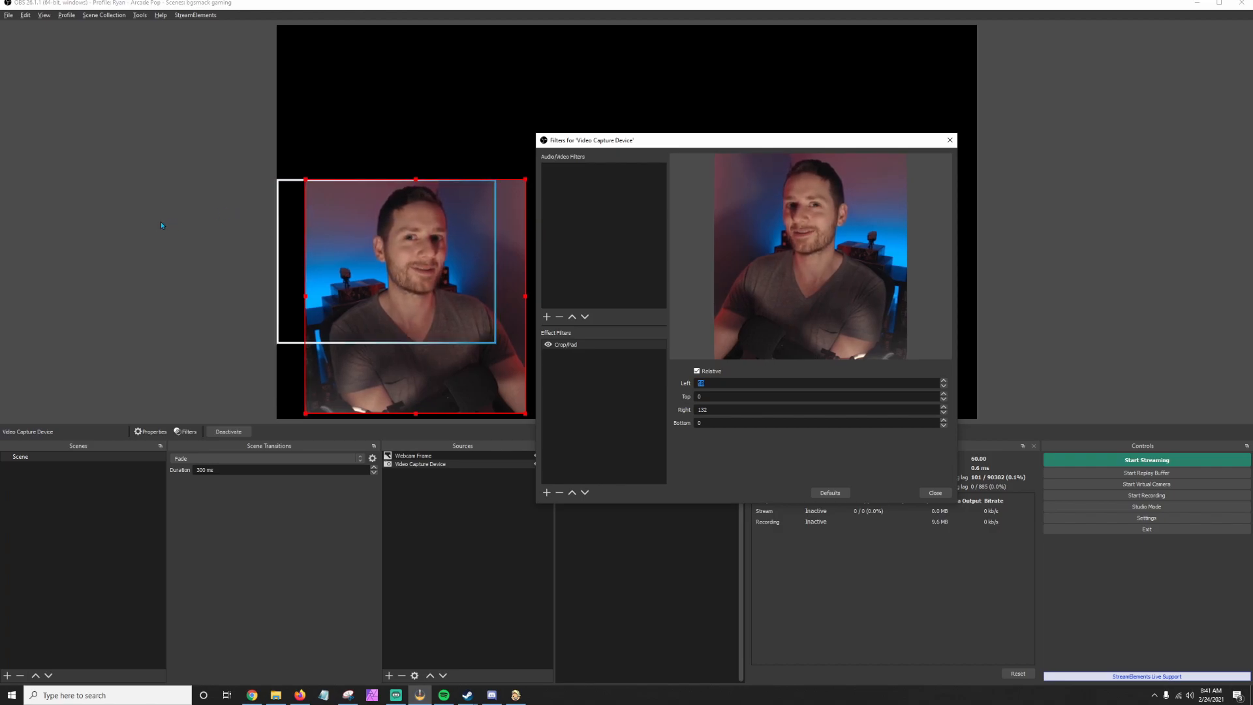
pyautogui.scroll(-4, 712, 383)
pyautogui.click(696, 371)
pyautogui.click(697, 372)
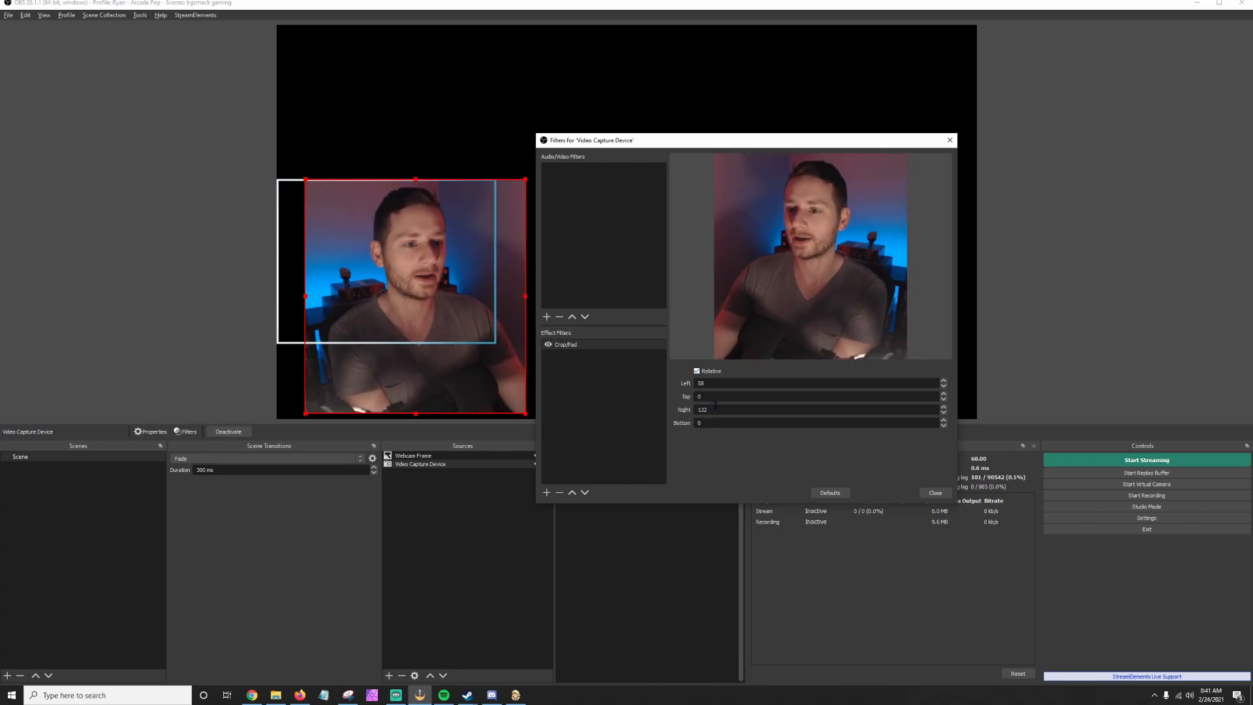
pyautogui.press('Tab')
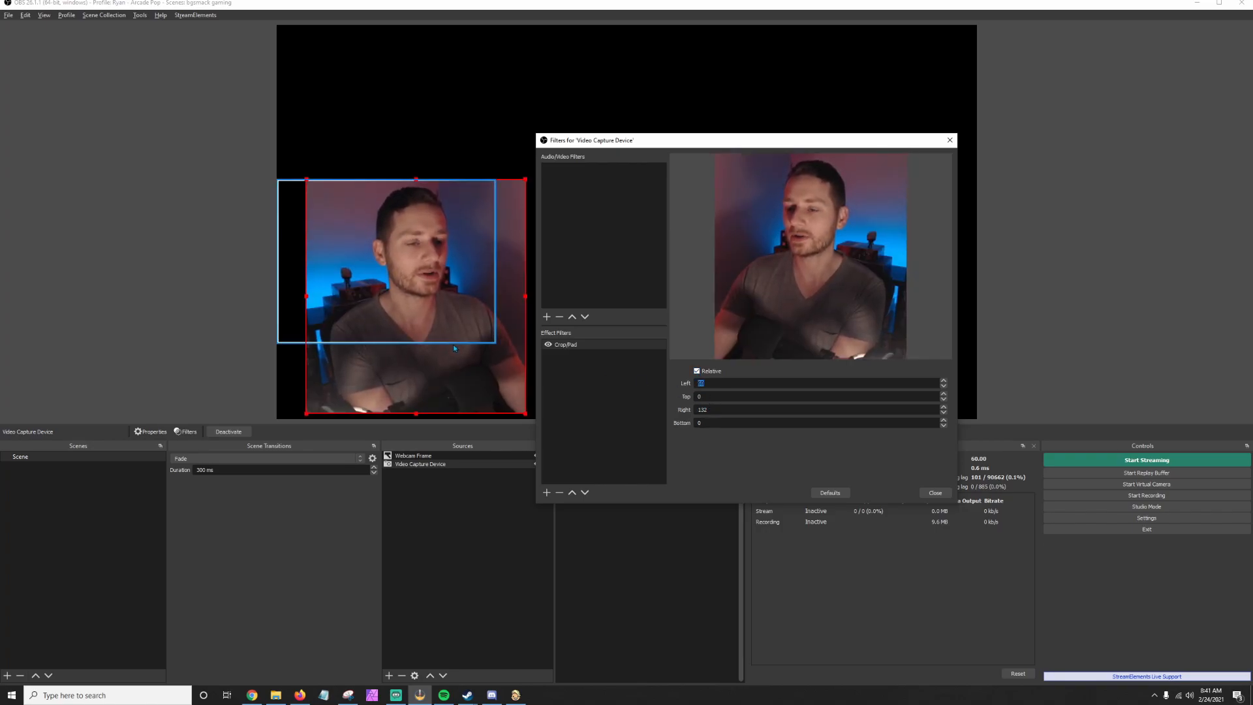
pyautogui.moveTo(454, 368); pyautogui.dragTo(428, 374)
# Set the Crop/Pad filter's Bottom value to 143 to trim the webcam image to the frame's lower edge.
pyautogui.click(577, 412)
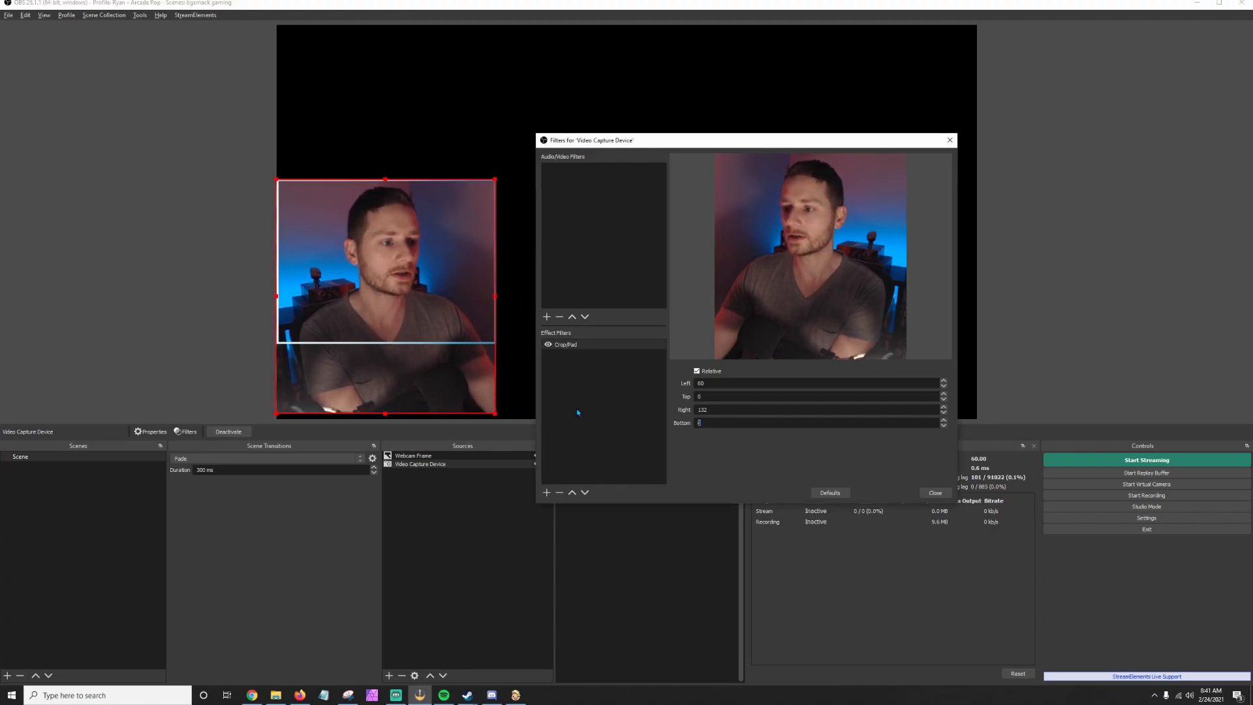
pyautogui.write('200')
pyautogui.press('Down')
pyautogui.press('Down')
pyautogui.press('Down')
pyautogui.press('Down')
pyautogui.press('Down')
pyautogui.press('Down')
pyautogui.press('Down')
pyautogui.press('Down')
pyautogui.press('Down')
pyautogui.press('Down')
pyautogui.press('Down')
pyautogui.press('Down')
pyautogui.press('Down')
pyautogui.press('Down')
pyautogui.press('Down')
pyautogui.press('Down')
pyautogui.press('Down')
pyautogui.press('Down')
pyautogui.press('Down')
pyautogui.press('Down')
pyautogui.press('Down')
pyautogui.press('Down')
pyautogui.press('Down')
pyautogui.press('Down')
pyautogui.press('Down')
pyautogui.press('Down')
pyautogui.press('Down')
pyautogui.press('Down')
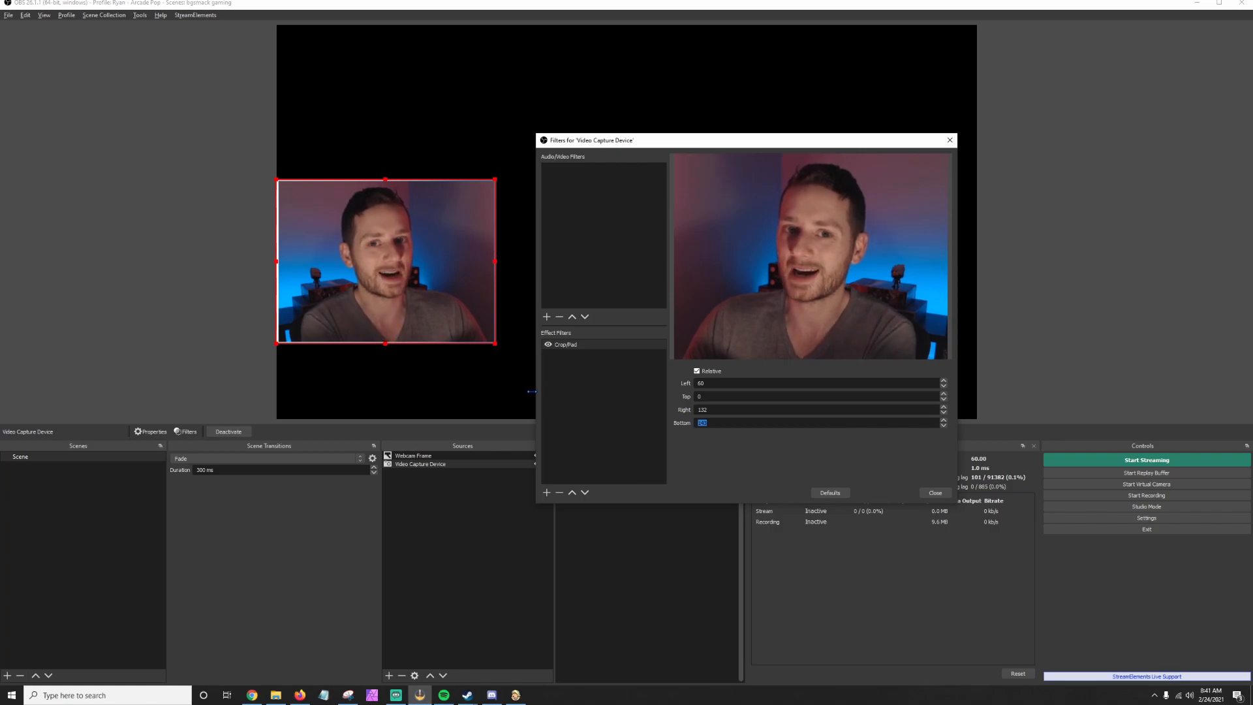
# Fine-tune the Bottom crop against the frame's lower edge, close the filters and deselect the webcam source.
pyautogui.click(750, 411)
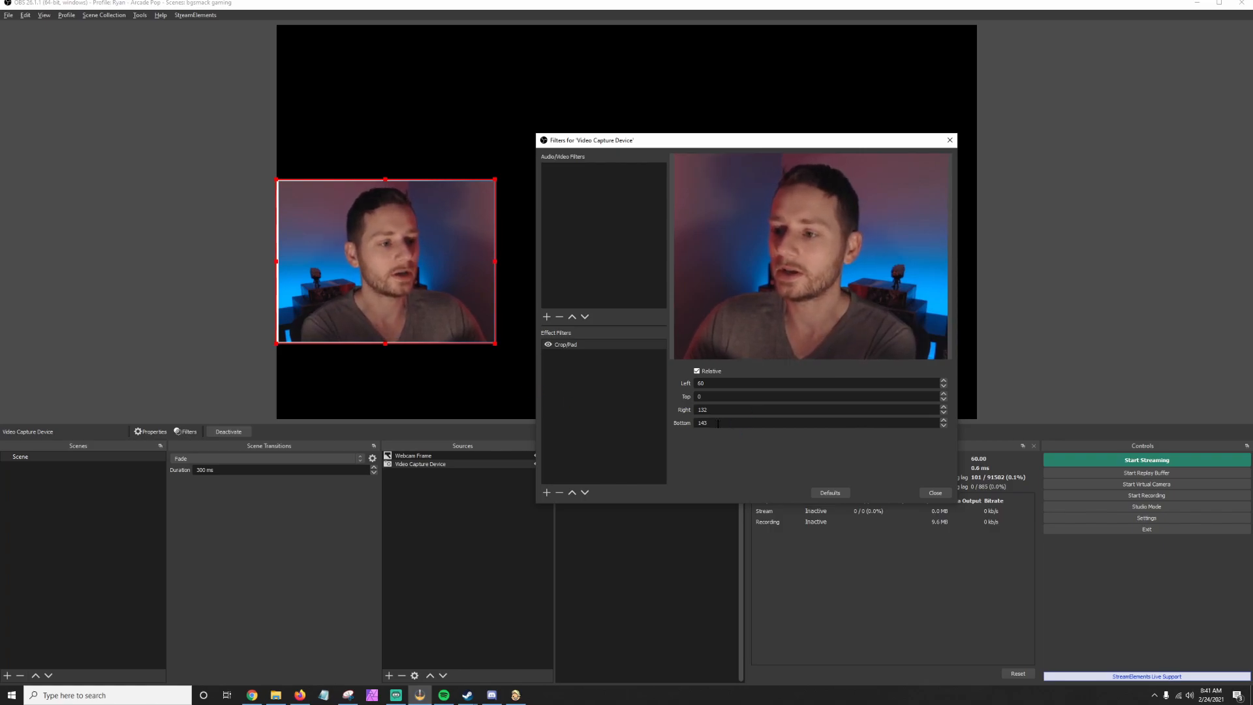
pyautogui.press('Up')
pyautogui.press('Up')
pyautogui.press('Up')
pyautogui.press('Up')
pyautogui.press('Up')
pyautogui.press('Up')
pyautogui.press('Up')
pyautogui.press('Up')
pyautogui.press('Up')
pyautogui.press('Up')
pyautogui.press('Up')
pyautogui.press('Up')
pyautogui.press('Up')
pyautogui.press('Up')
pyautogui.press('Up')
pyautogui.press('Up')
pyautogui.press('Up')
pyautogui.press('Up')
pyautogui.press('Up')
pyautogui.press('Up')
pyautogui.press('Down')
pyautogui.press('Down')
pyautogui.press('Down')
pyautogui.press('Down')
pyautogui.press('Down')
pyautogui.press('Down')
pyautogui.press('Down')
pyautogui.press('Down')
pyautogui.press('Down')
pyautogui.press('Down')
pyautogui.press('Down')
pyautogui.press('Down')
pyautogui.press('Down')
pyautogui.press('Down')
pyautogui.press('Down')
pyautogui.press('Down')
pyautogui.press('Down')
pyautogui.press('Down')
pyautogui.press('Down')
pyautogui.press('Down')
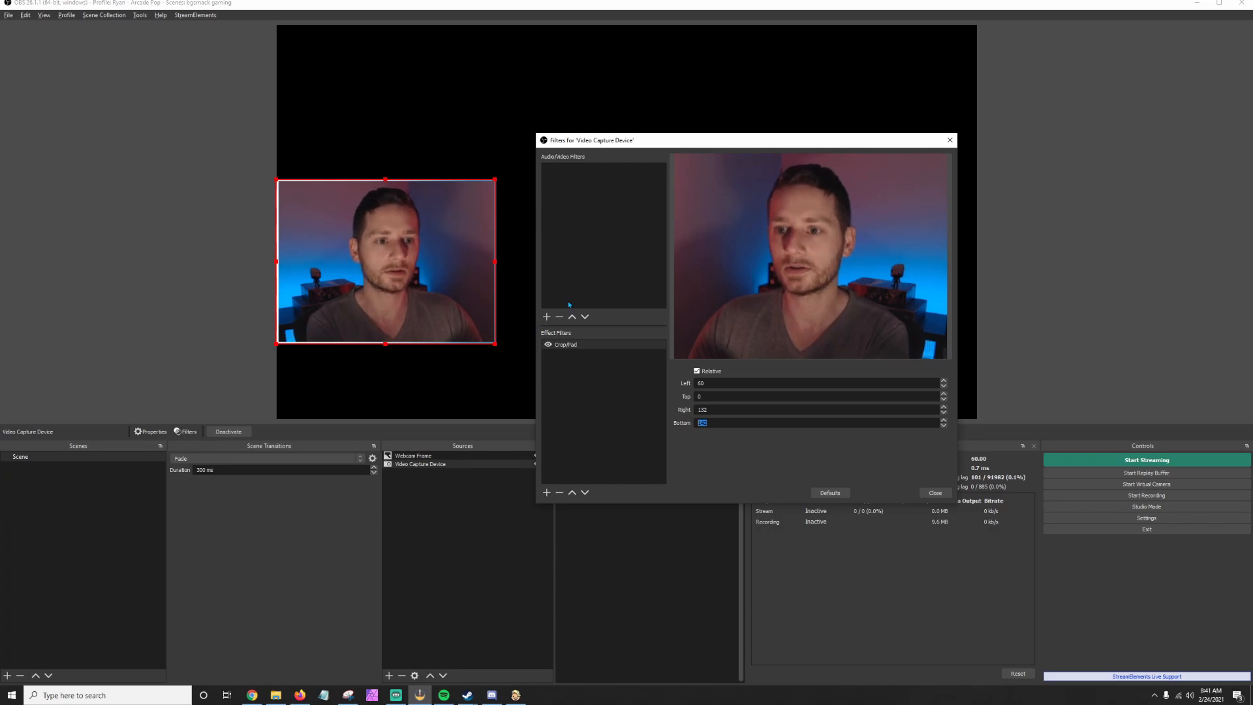
pyautogui.click(935, 493)
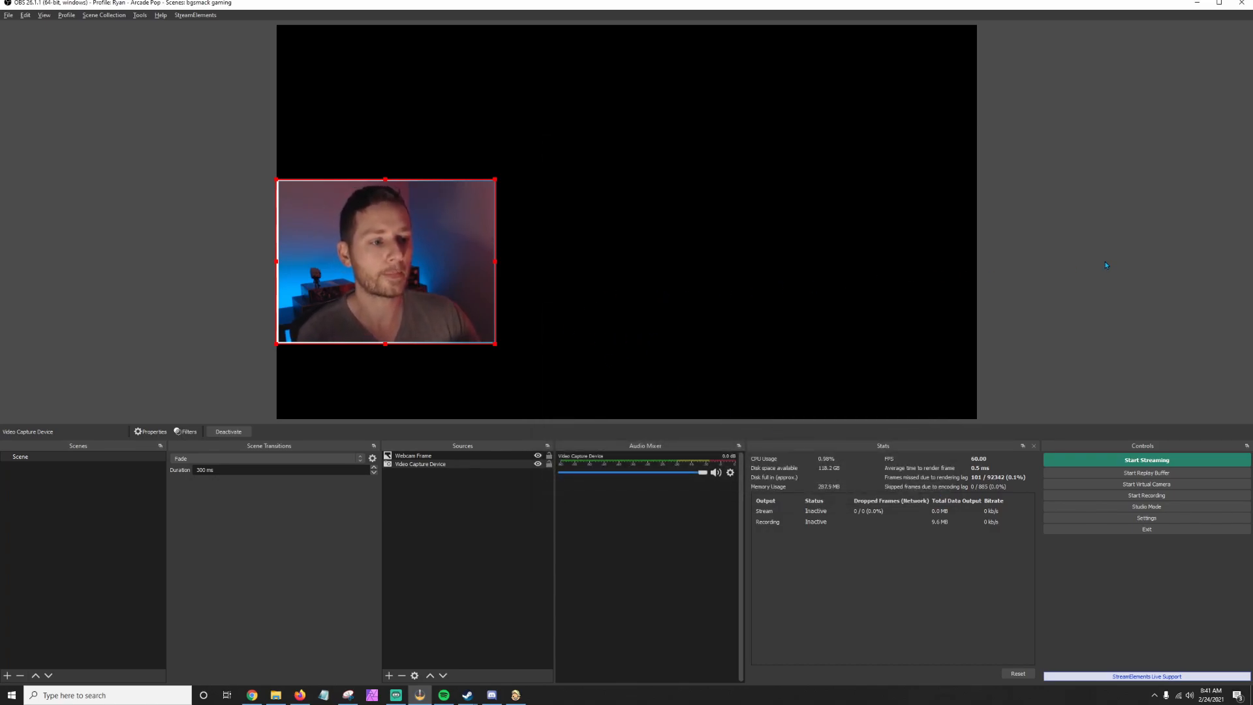
pyautogui.click(1011, 305)
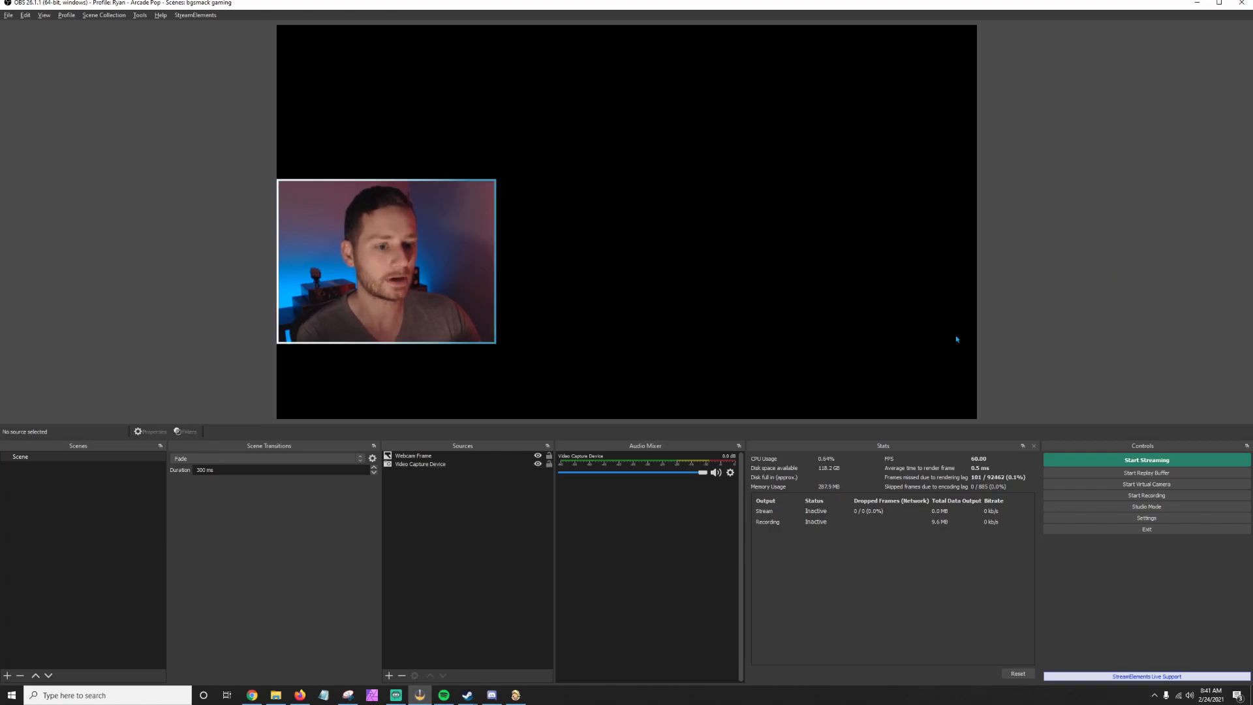
# Add a new Game Capture source named ONI to the scene.
pyautogui.click(390, 676)
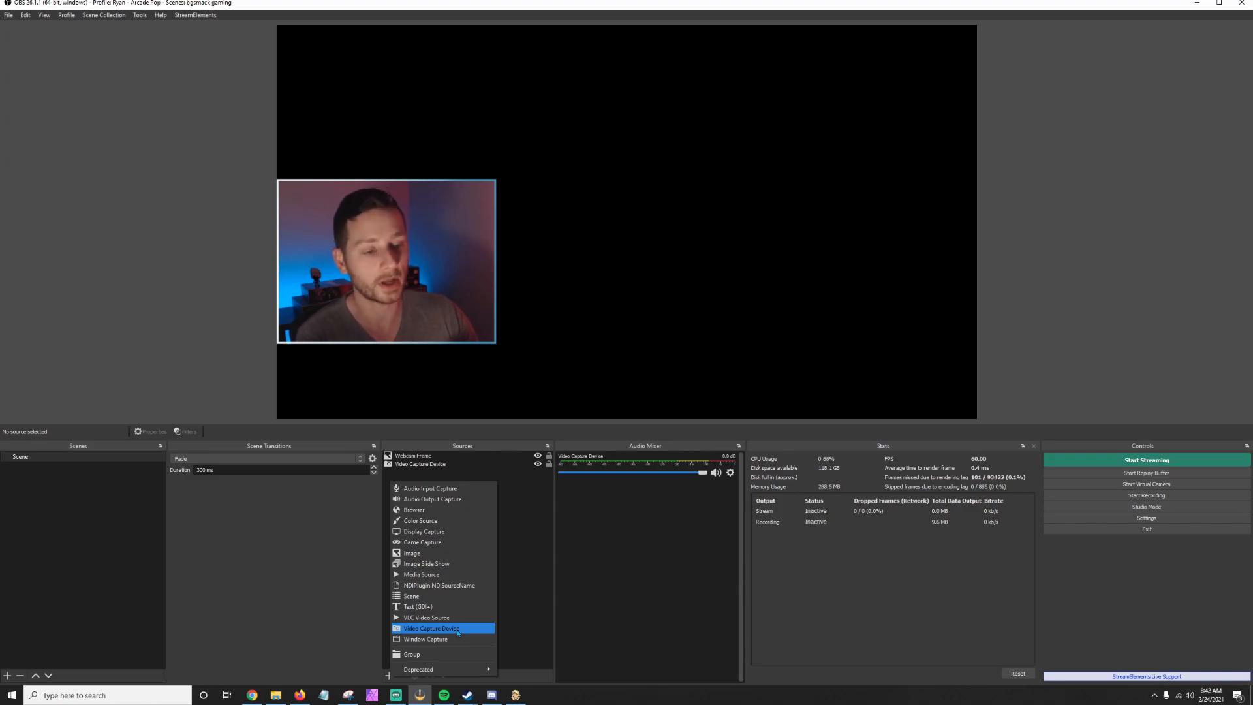
pyautogui.click(460, 545)
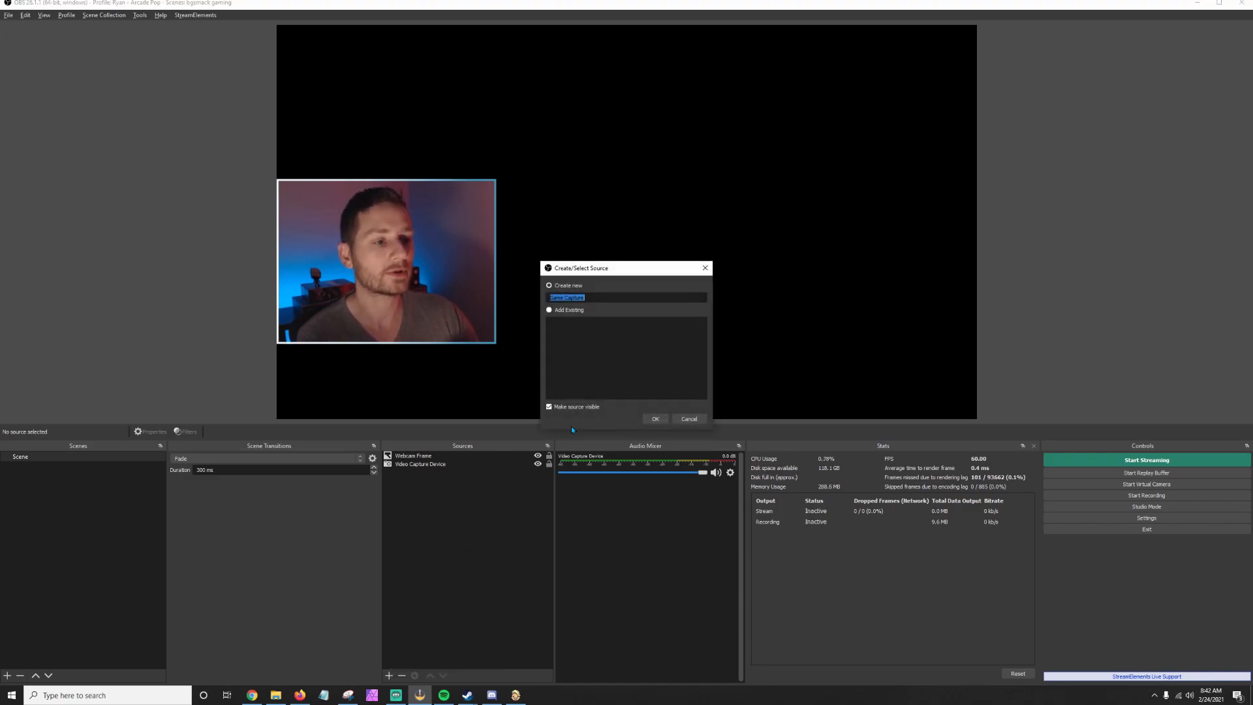
pyautogui.click(663, 419)
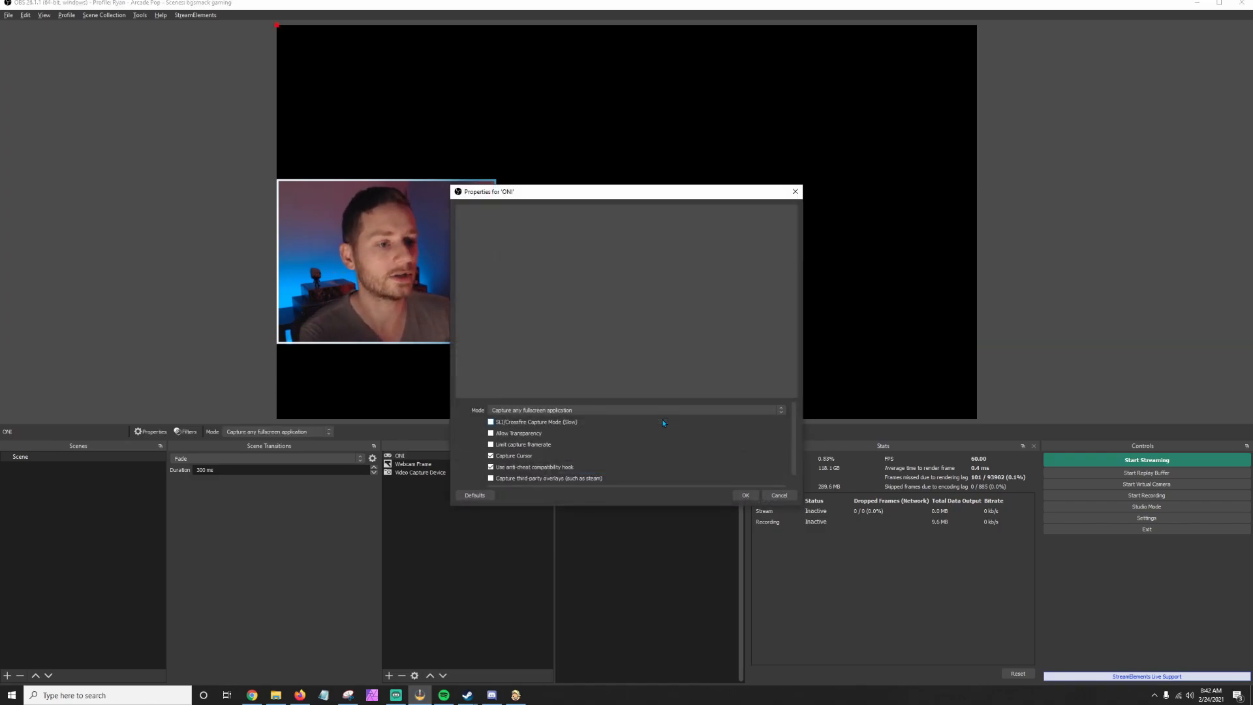
# Set ONI to capture the specific window [OxygenNotIncluded.exe]: Oxygen Not Included, and move it below the webcam sources in the source order.
pyautogui.click(677, 411)
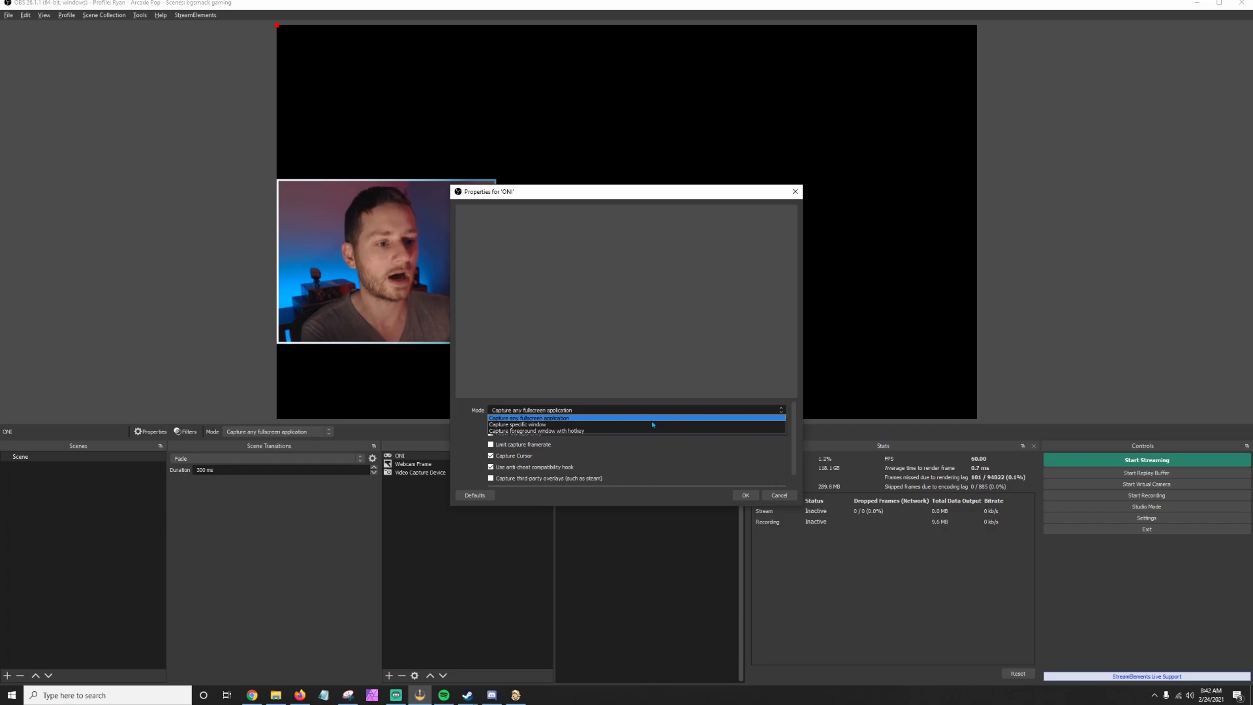
pyautogui.click(611, 425)
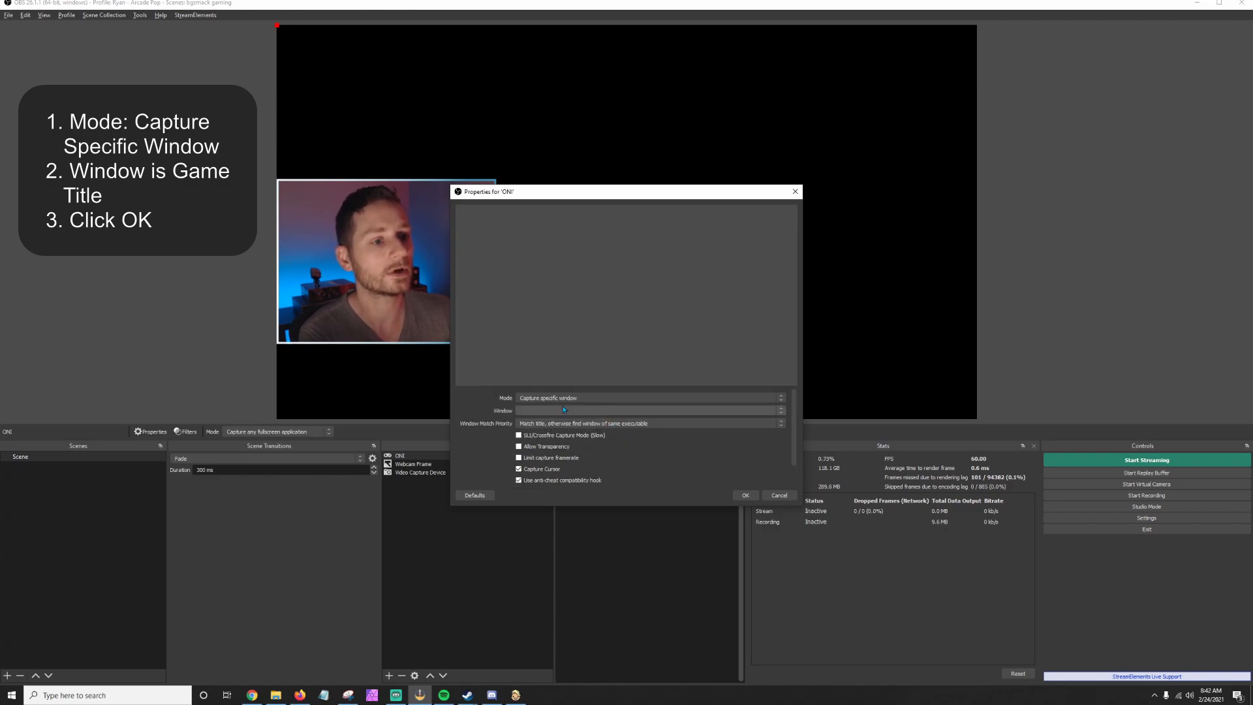
pyautogui.click(538, 411)
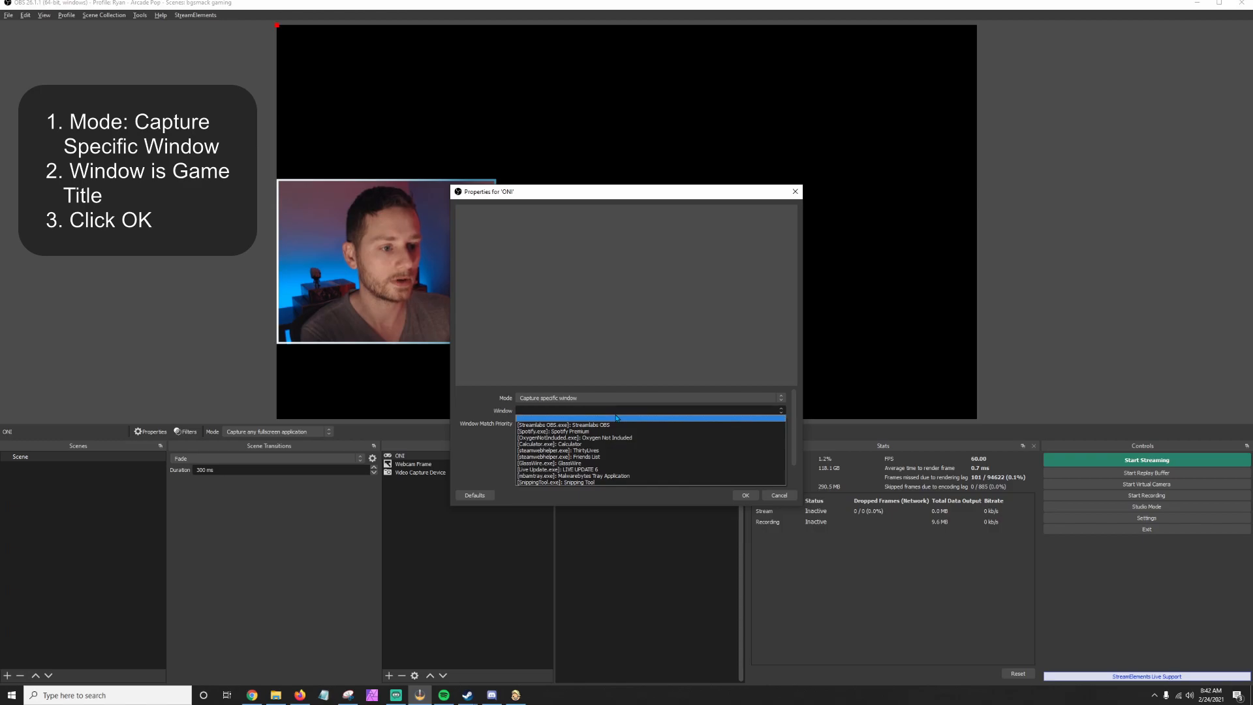
pyautogui.click(644, 438)
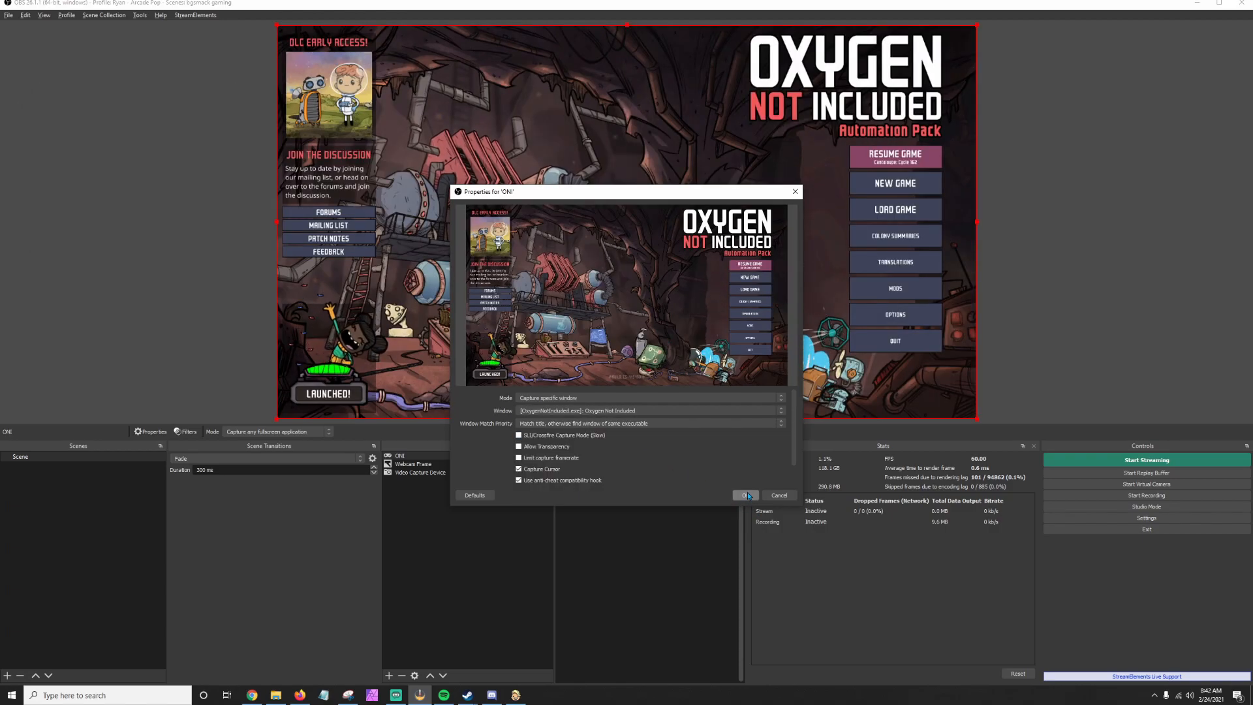
pyautogui.click(746, 496)
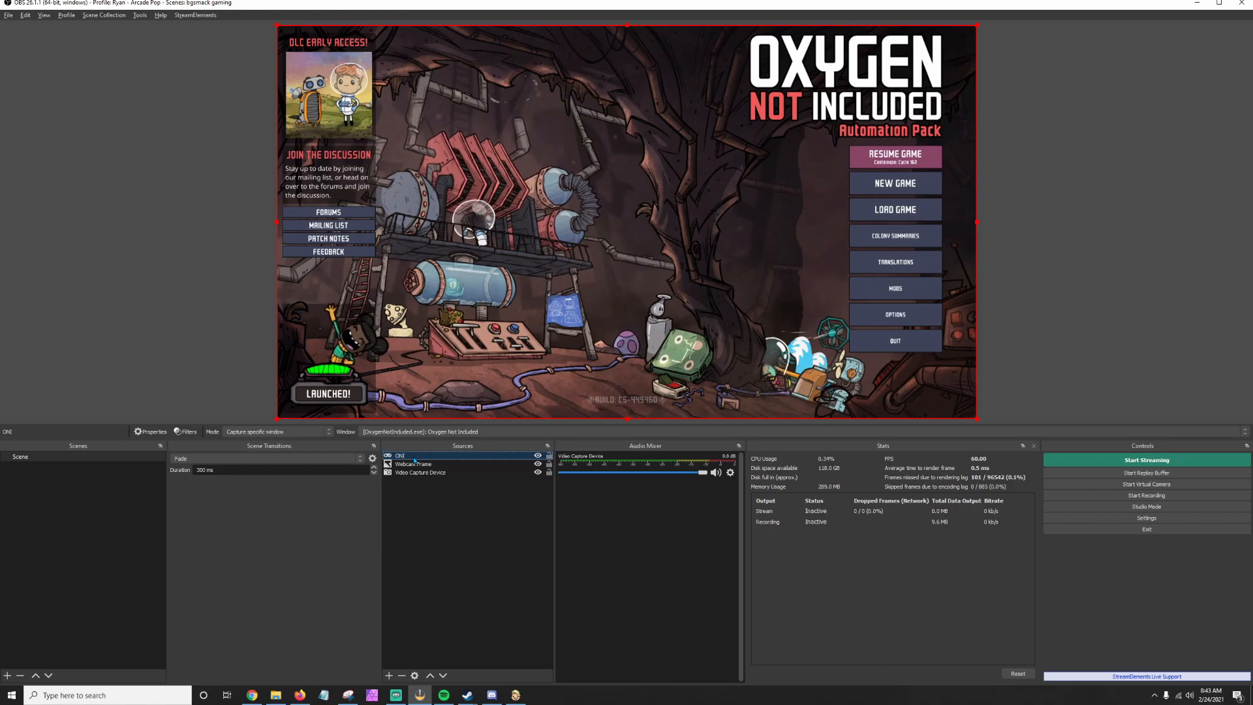
pyautogui.moveTo(414, 464); pyautogui.dragTo(414, 477)
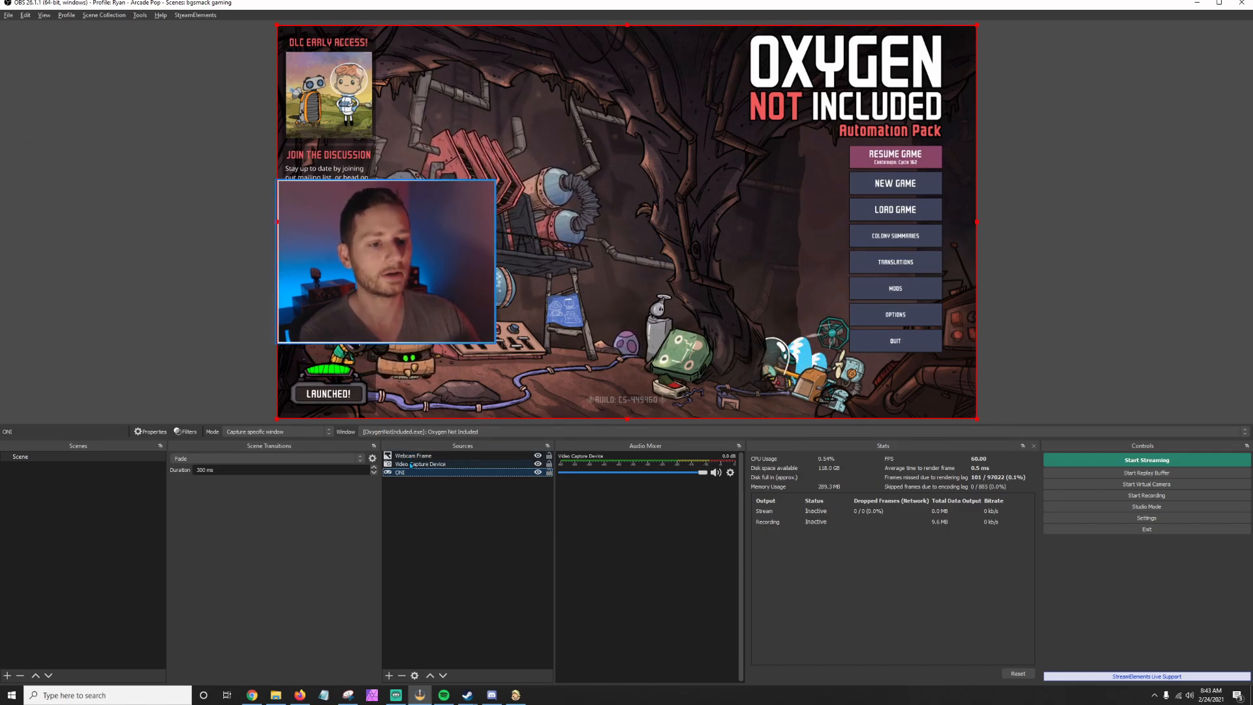
pyautogui.click(461, 506)
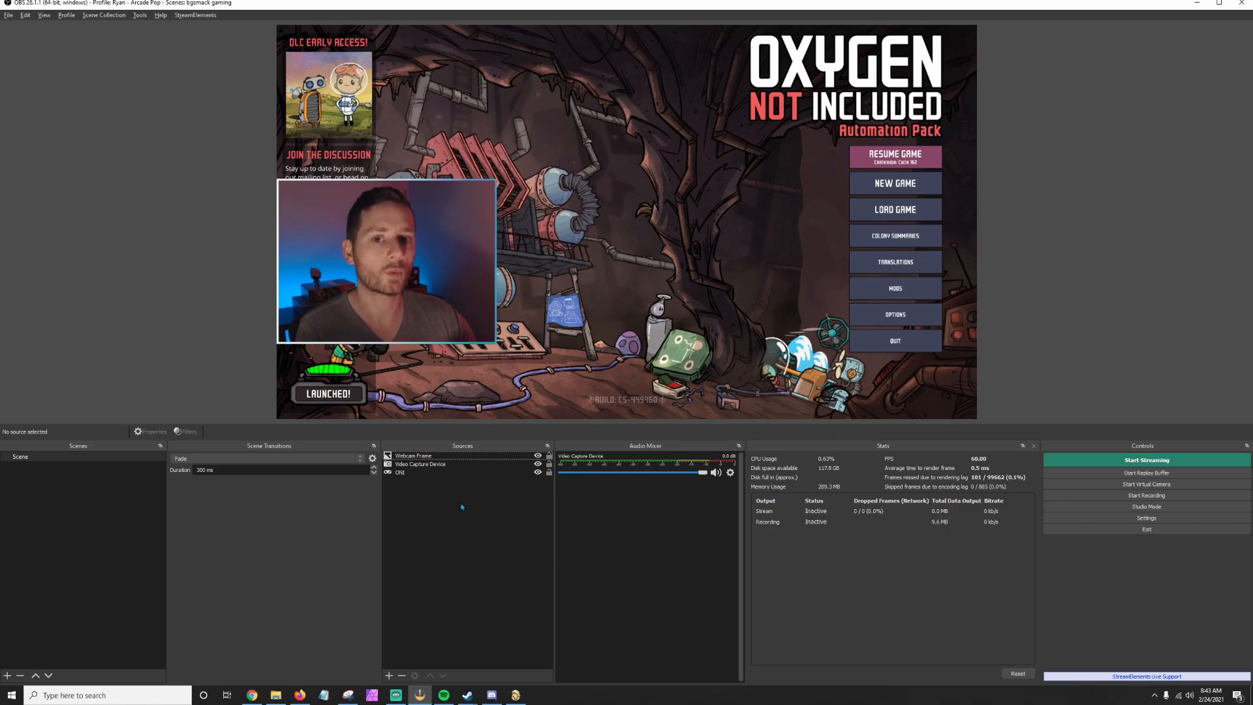
# Group the Webcam Frame and Video Capture Device sources, keeping the default name Group.
pyautogui.click(469, 456)
pyautogui.keyDown('ctrl'); pyautogui.click(457, 465); pyautogui.keyUp('ctrl')
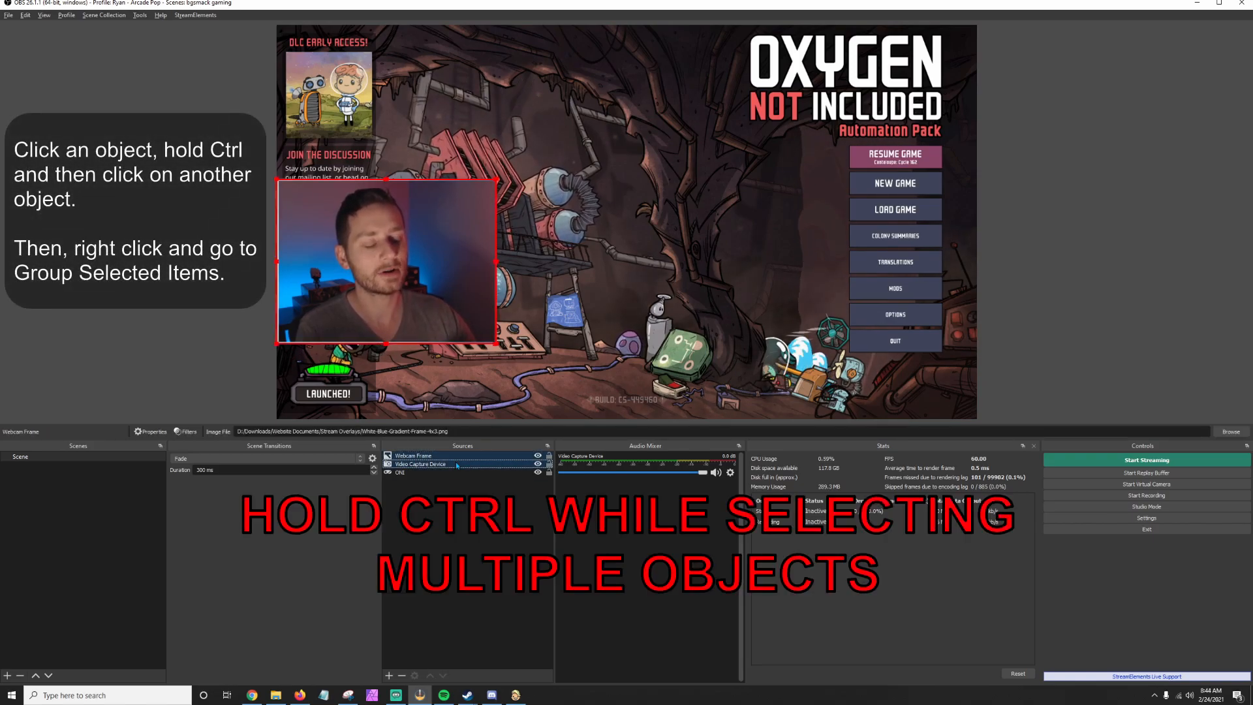
pyautogui.rightClick(460, 181)
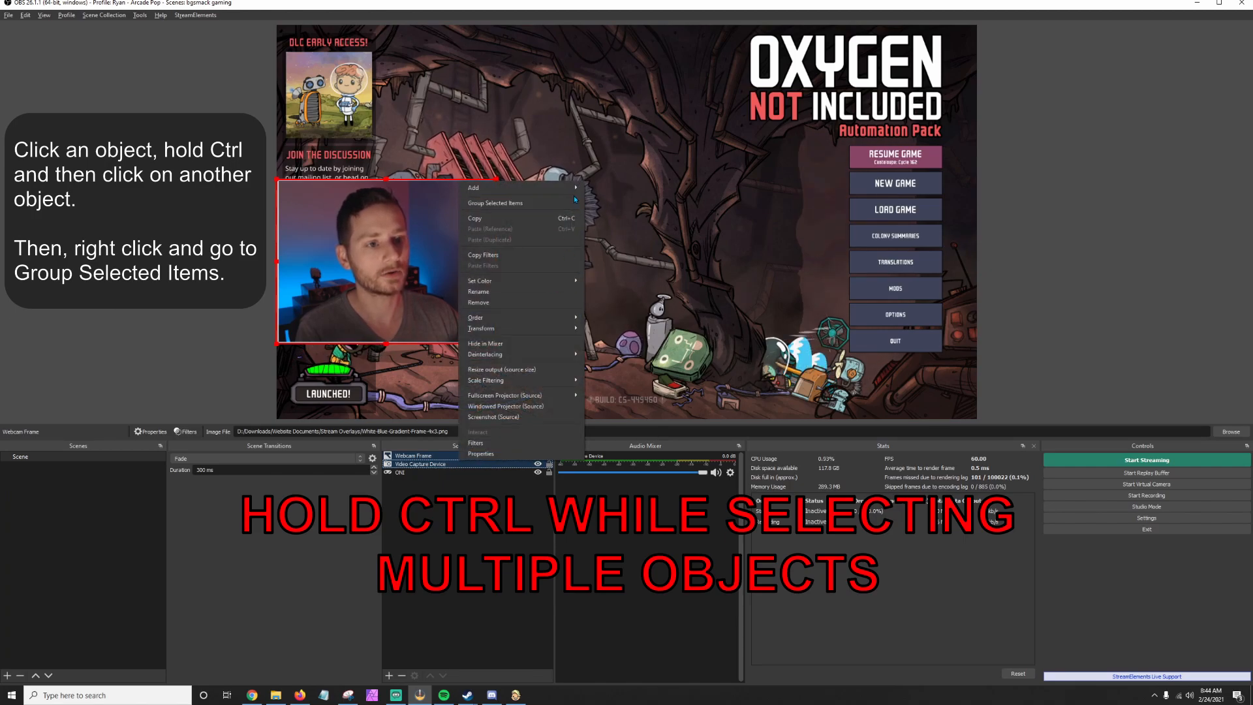
pyautogui.click(556, 204)
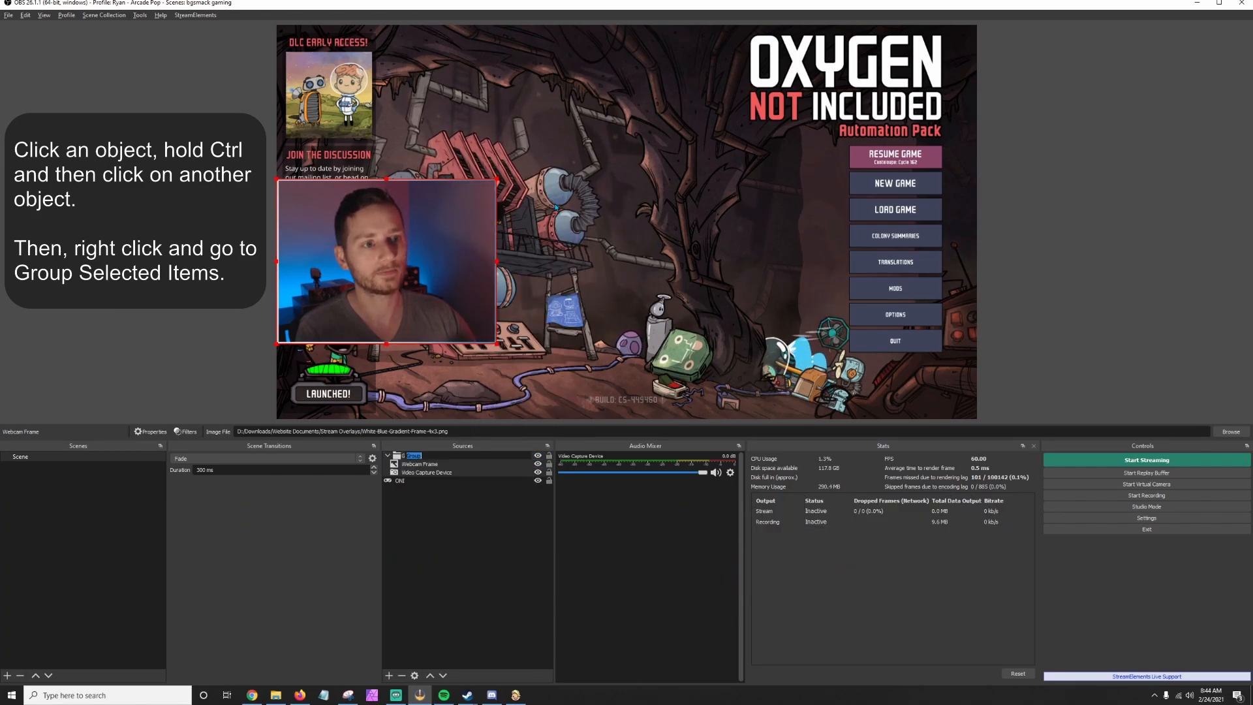
pyautogui.press('Return')
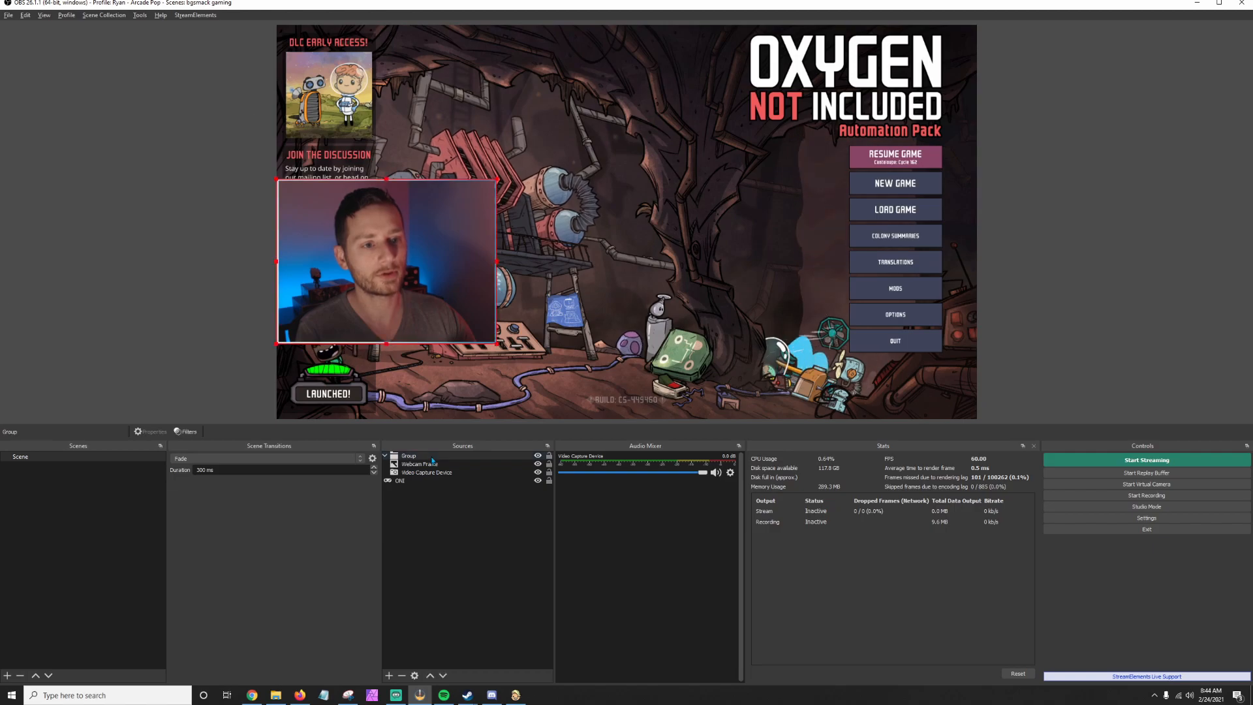
# Shrink the webcam group to about two-thirds of its size and move it slightly down along the canvas's left edge.
pyautogui.moveTo(496, 179); pyautogui.dragTo(420, 235)
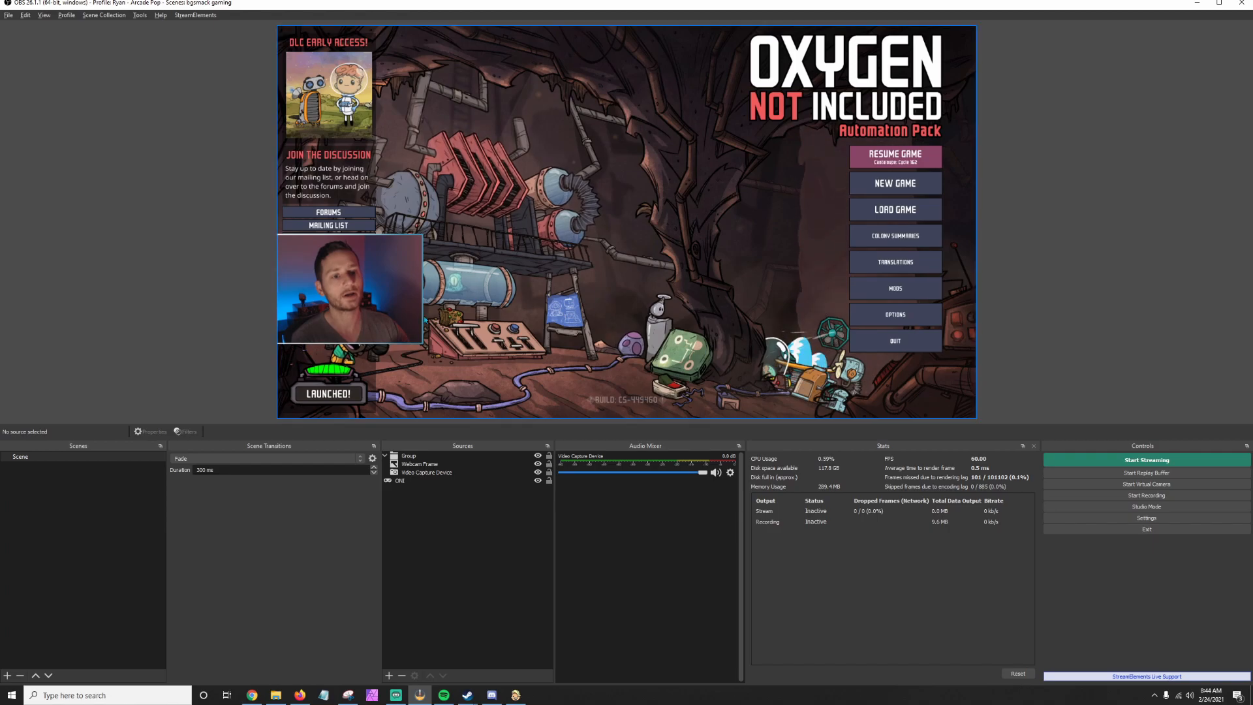
pyautogui.click(408, 456)
pyautogui.moveTo(363, 307)
pyautogui.mouseDown()
pyautogui.moveTo(491, 286)
pyautogui.moveTo(364, 321)
pyautogui.mouseUp()
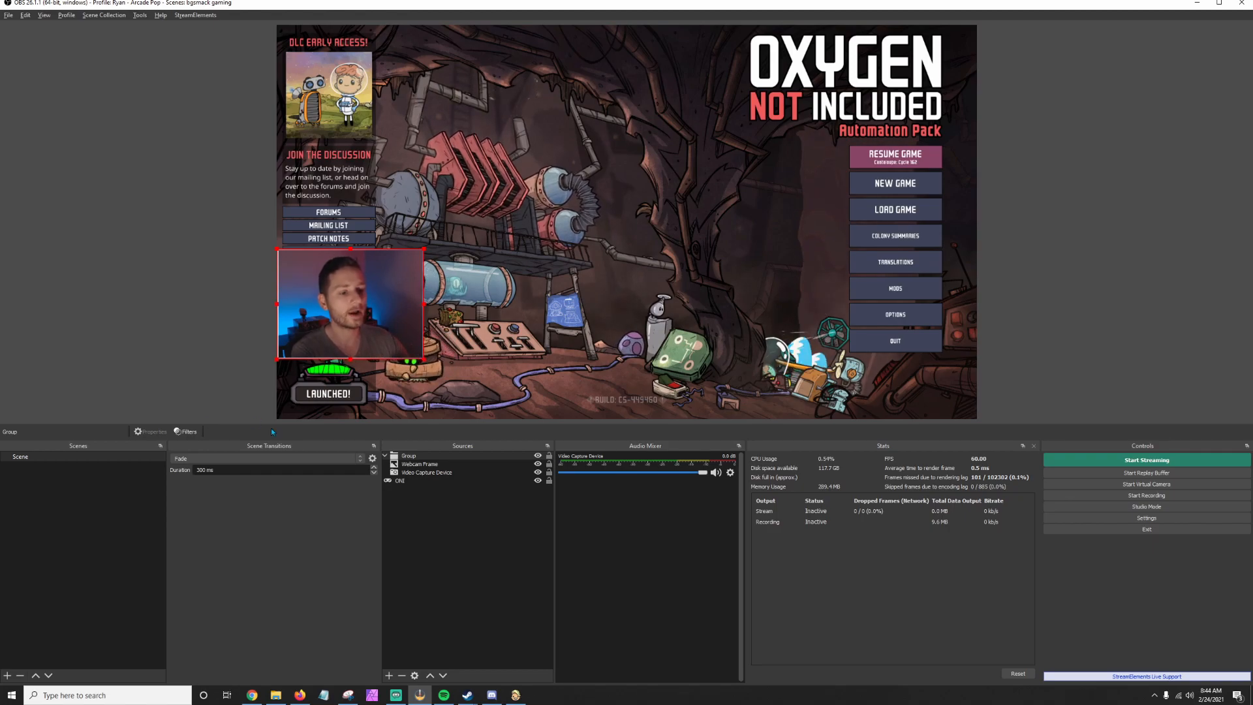
pyautogui.click(412, 658)
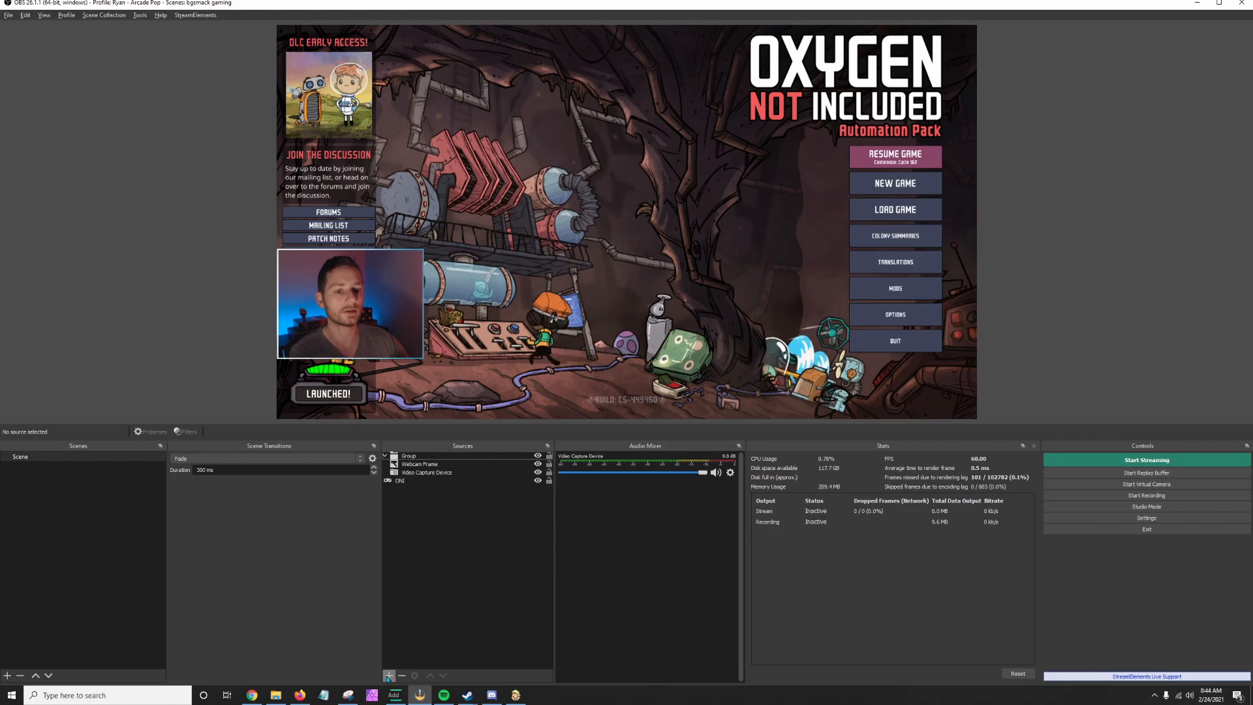
# Add an Audio Input Capture source named My Mic that uses the Microphone (4- Scarlett Solo USB) device.
pyautogui.click(388, 677)
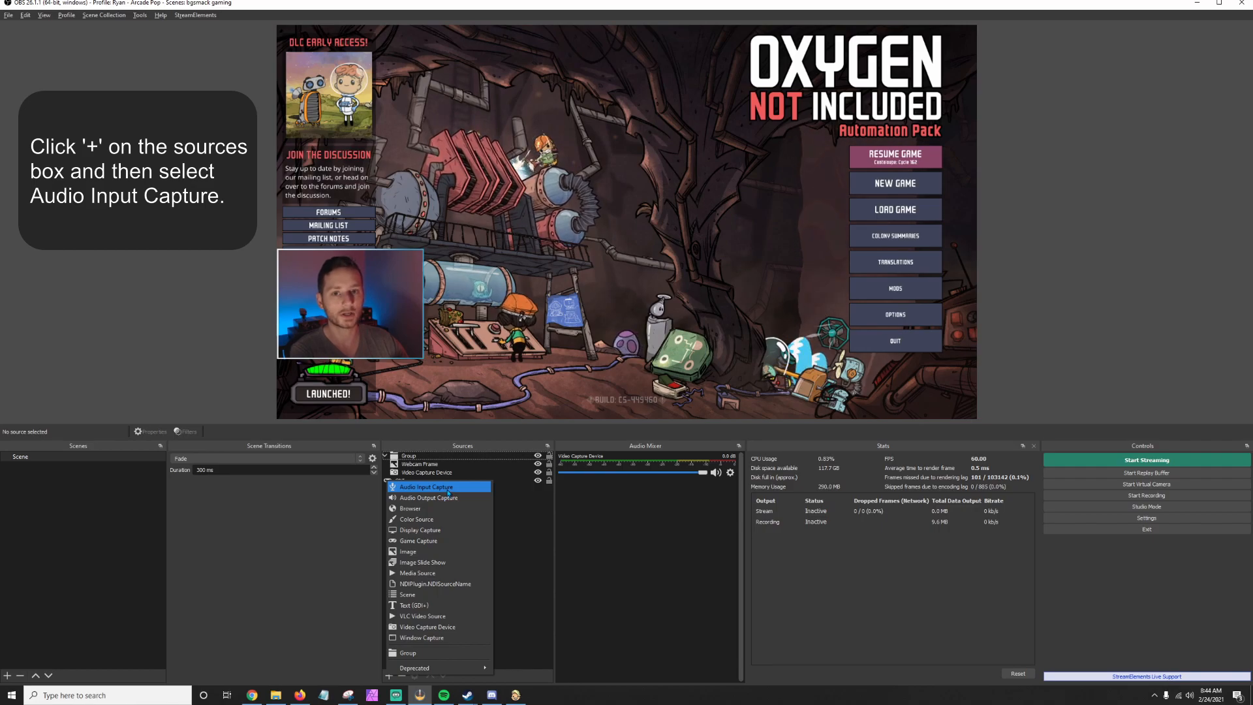
pyautogui.click(448, 487)
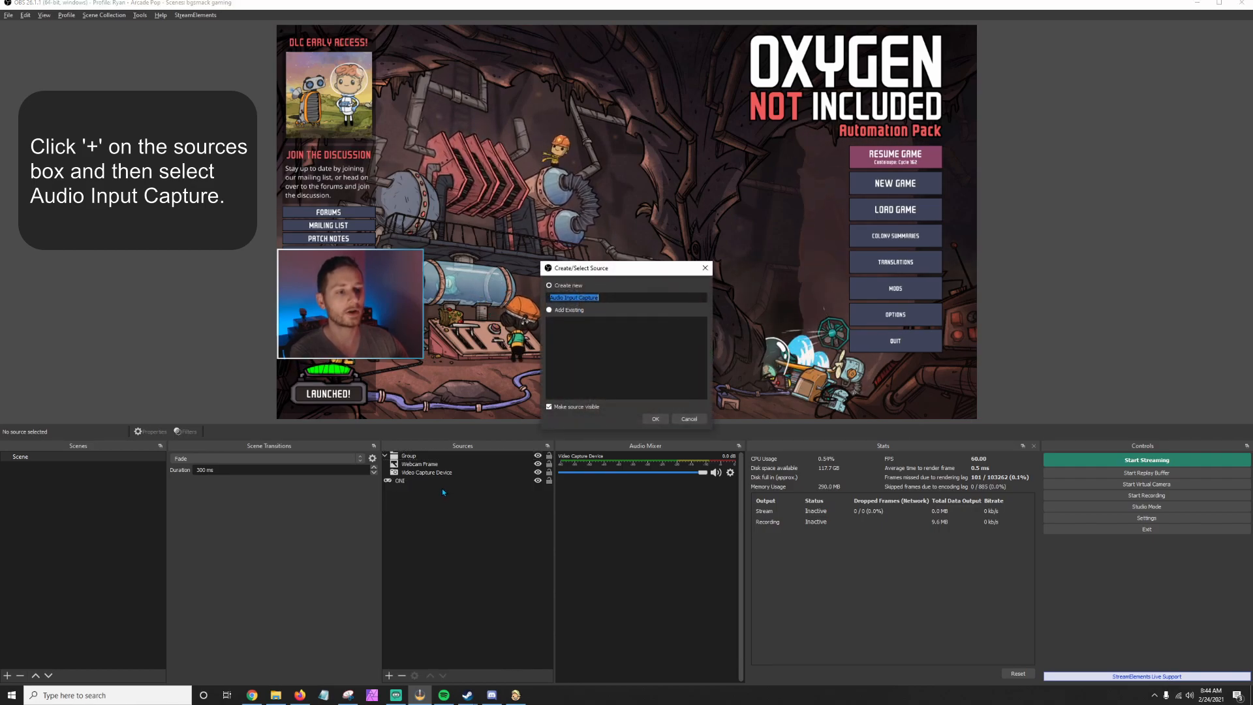
pyautogui.write('My Mic')
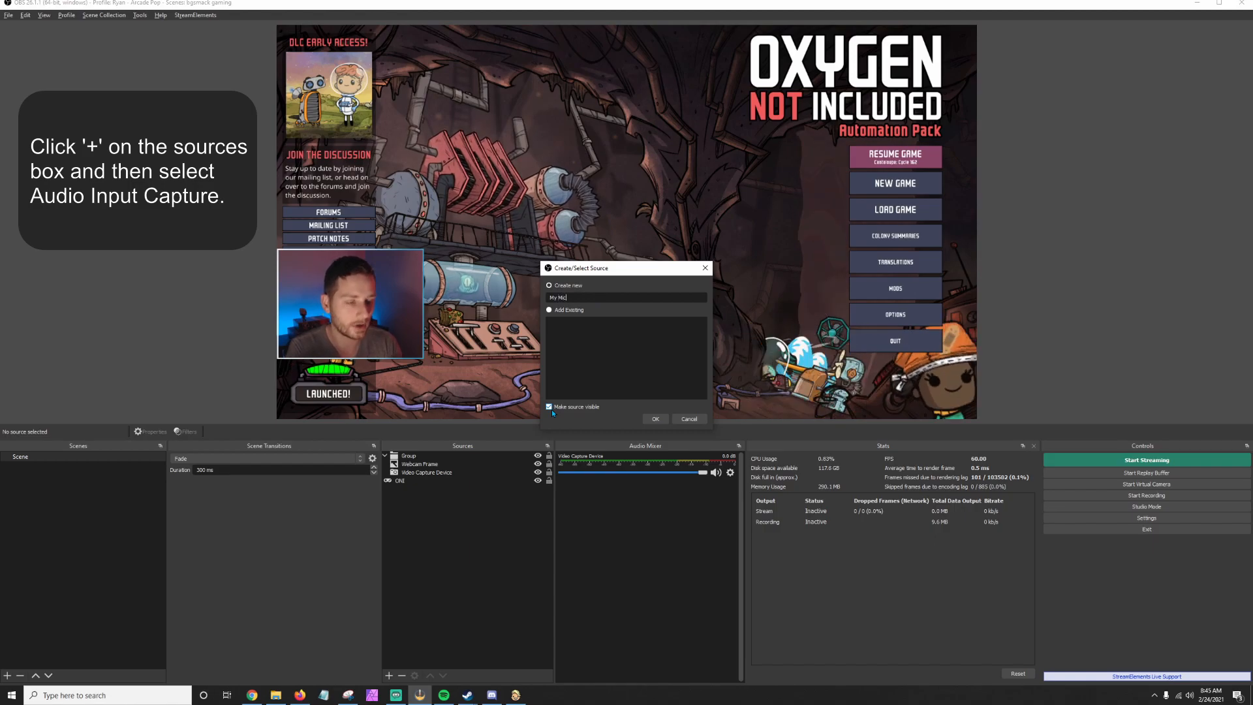
pyautogui.press('Return')
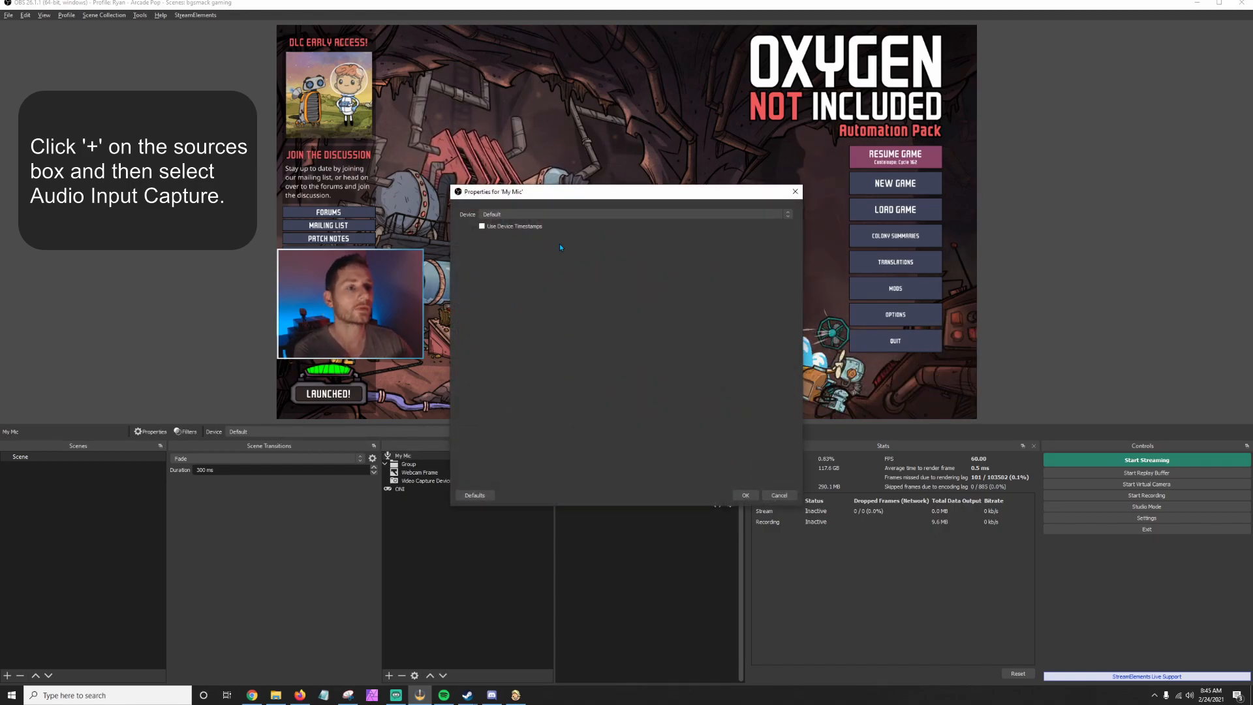
pyautogui.click(570, 215)
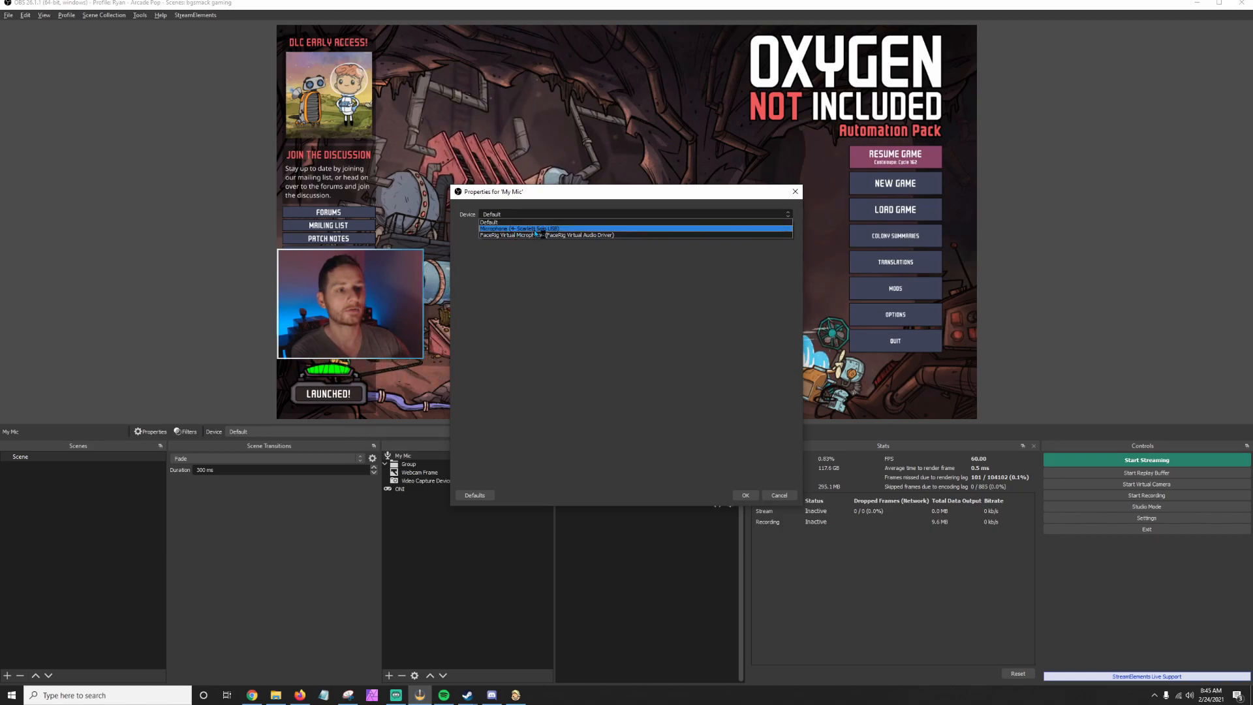
pyautogui.click(523, 231)
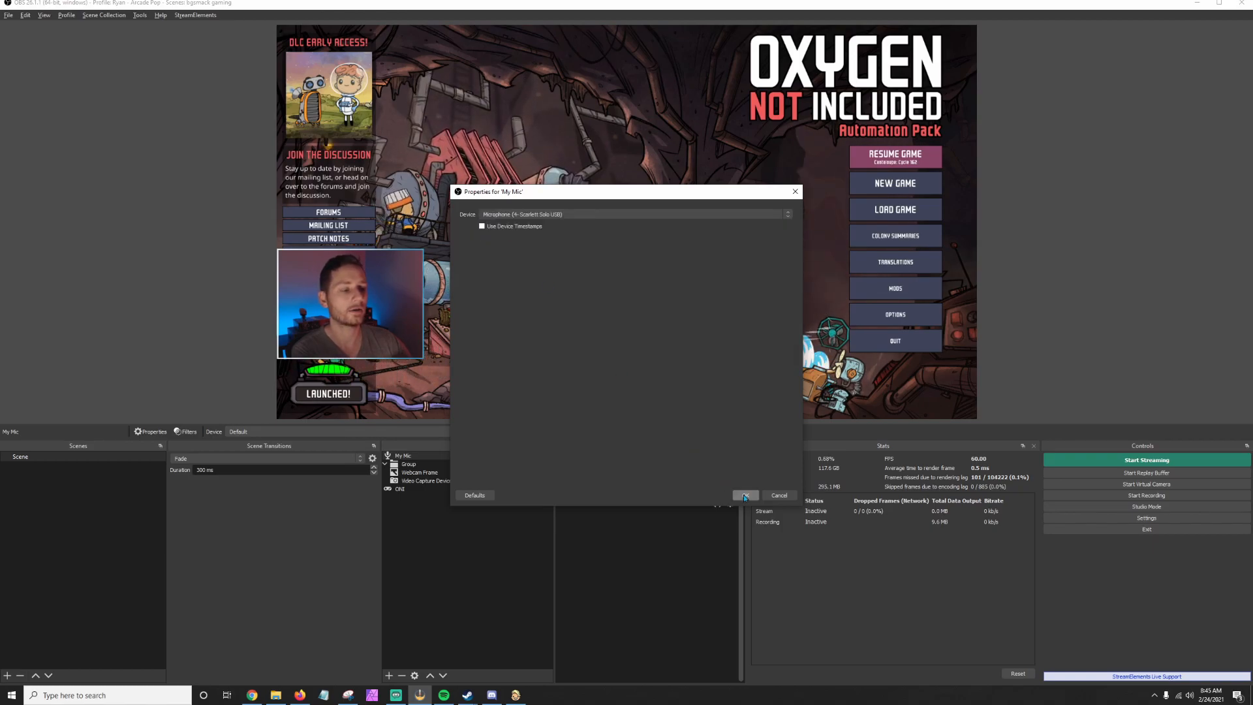
pyautogui.click(745, 496)
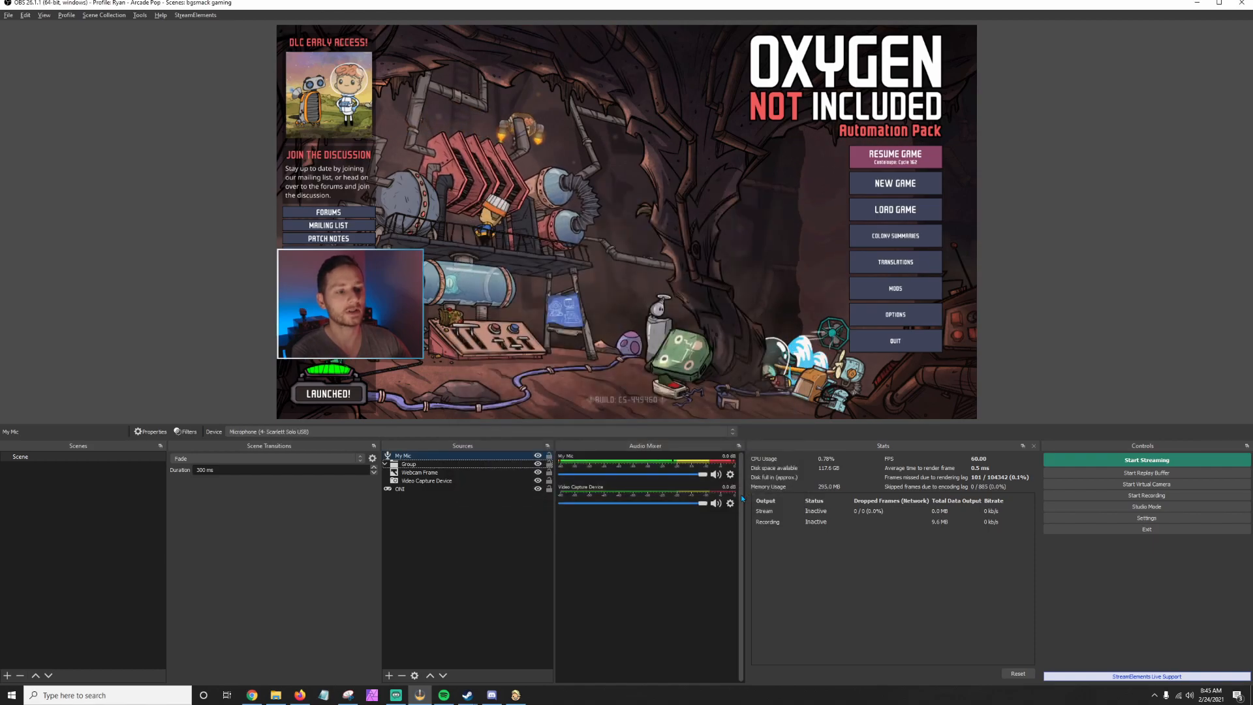
# Lower My Mic's volume to -2.7 dB and turn on Mono for it in the advanced audio properties.
pyautogui.moveTo(702, 475); pyautogui.dragTo(691, 475)
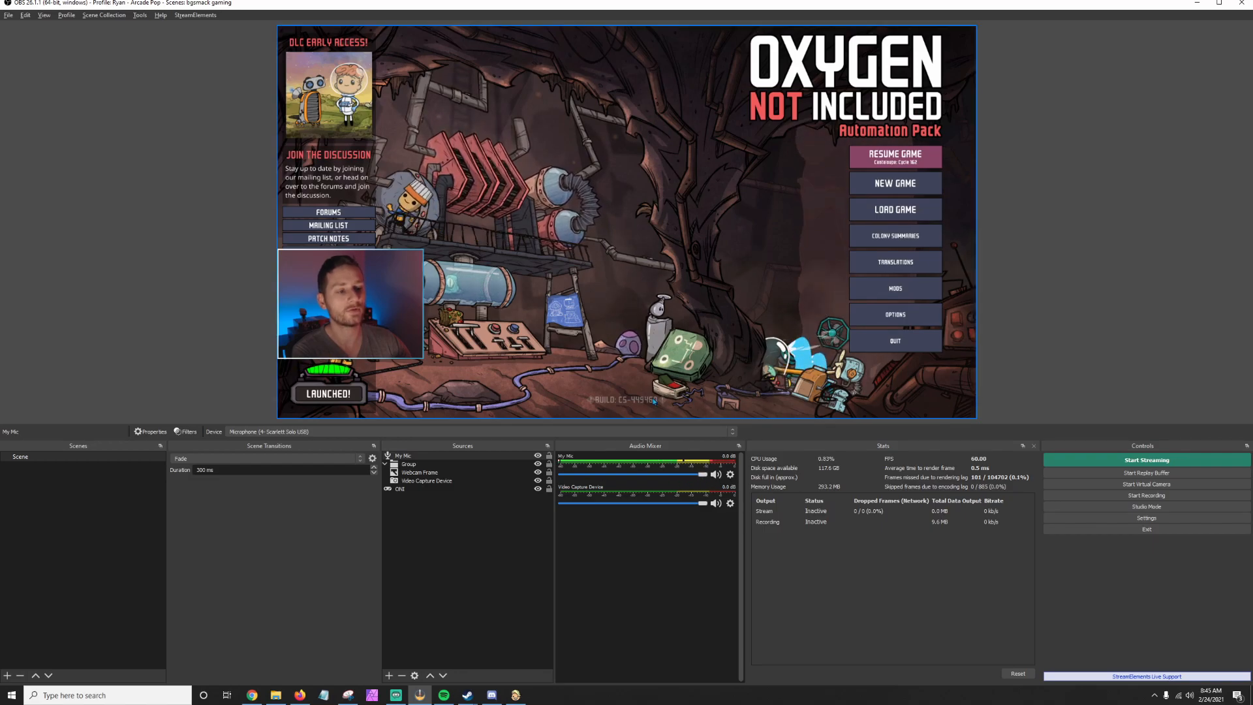
pyautogui.moveTo(700, 476); pyautogui.dragTo(637, 478)
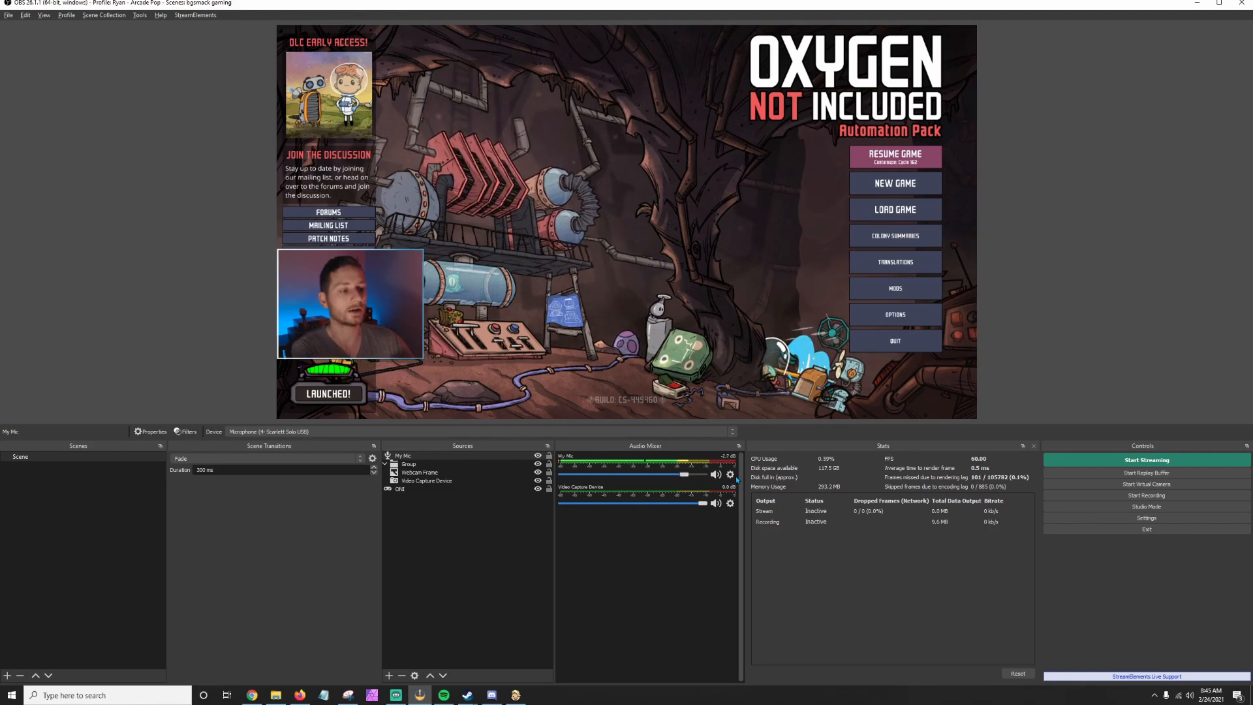
pyautogui.click(732, 476)
pyautogui.press('Escape')
pyautogui.click(731, 476)
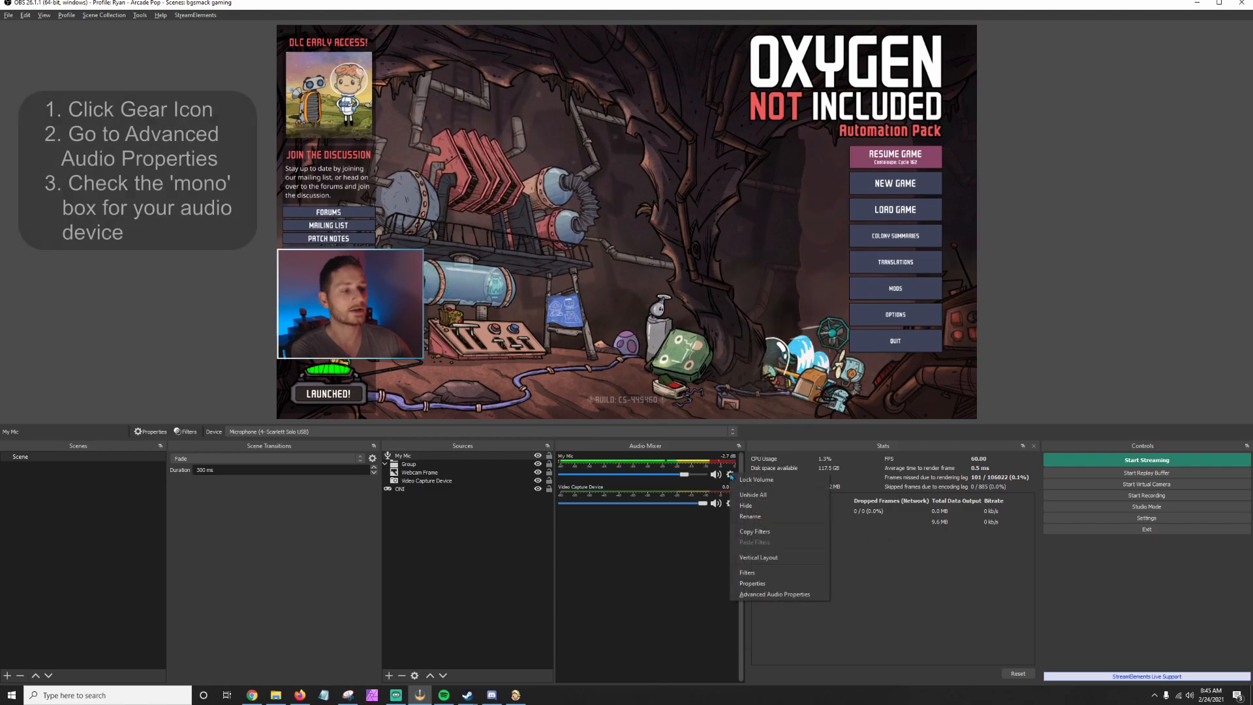
pyautogui.click(788, 594)
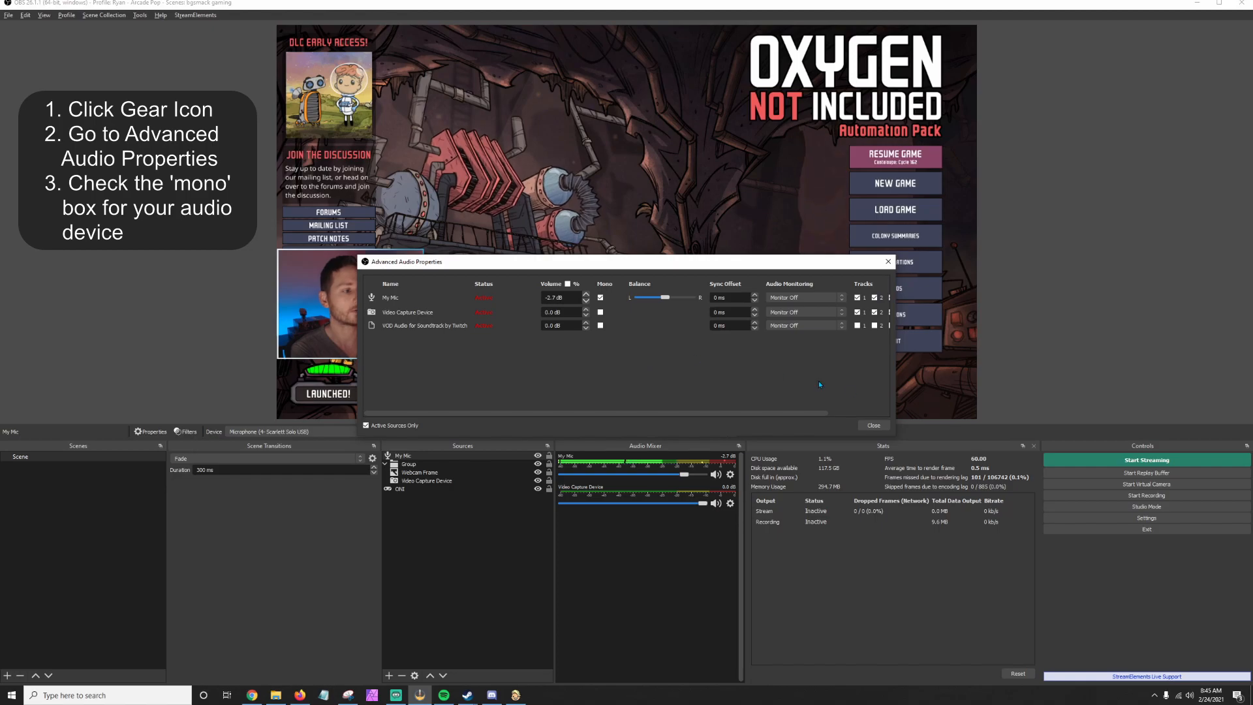
pyautogui.click(883, 425)
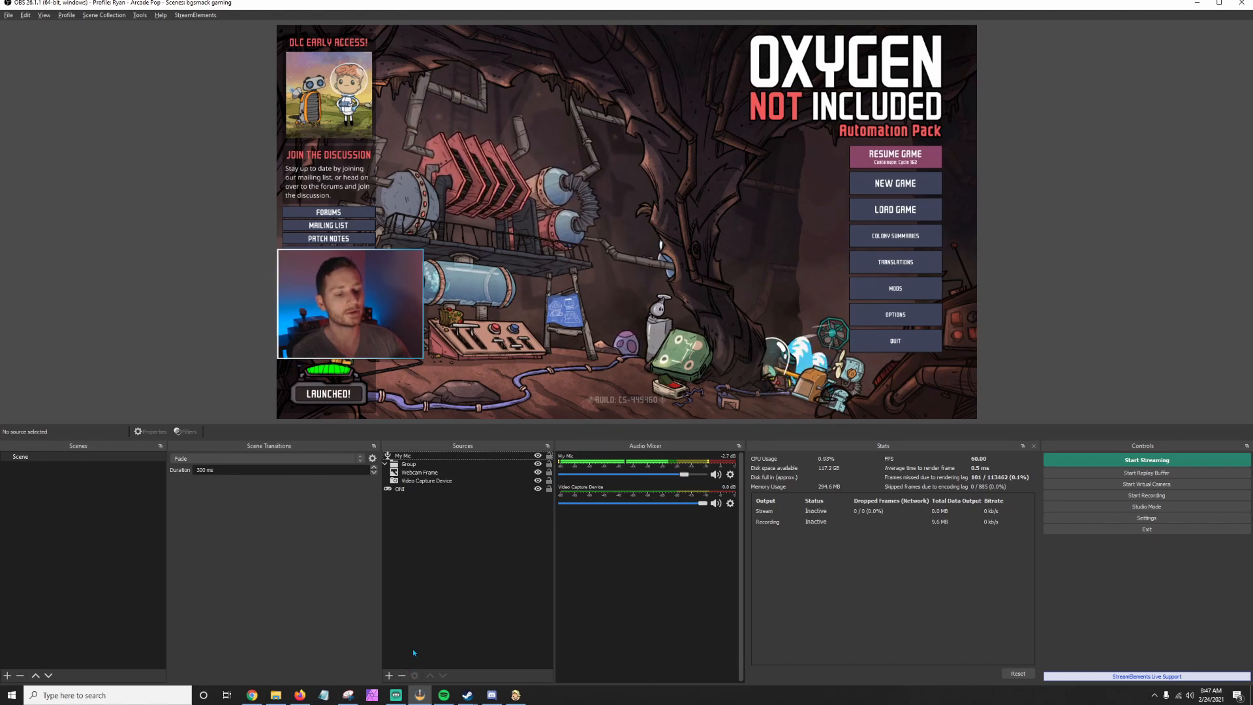
# Add a new Audio Output Capture source under its default name.
pyautogui.click(389, 675)
pyautogui.click(476, 500)
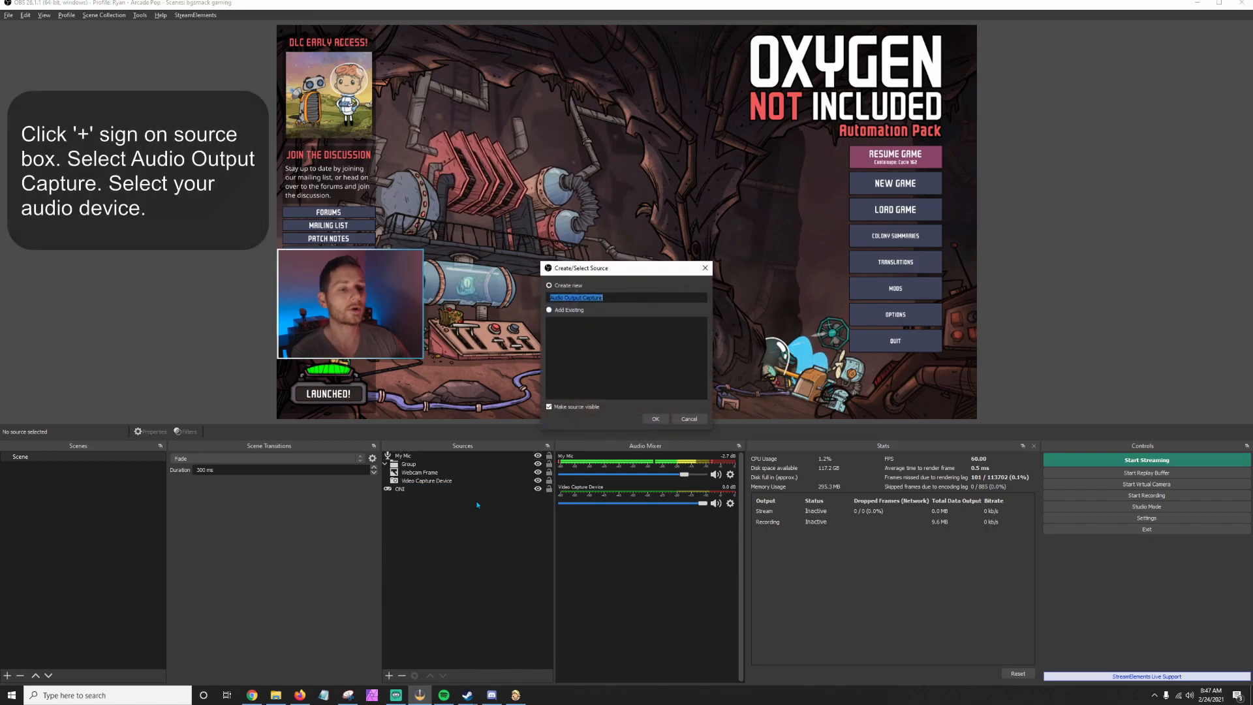
pyautogui.click(657, 423)
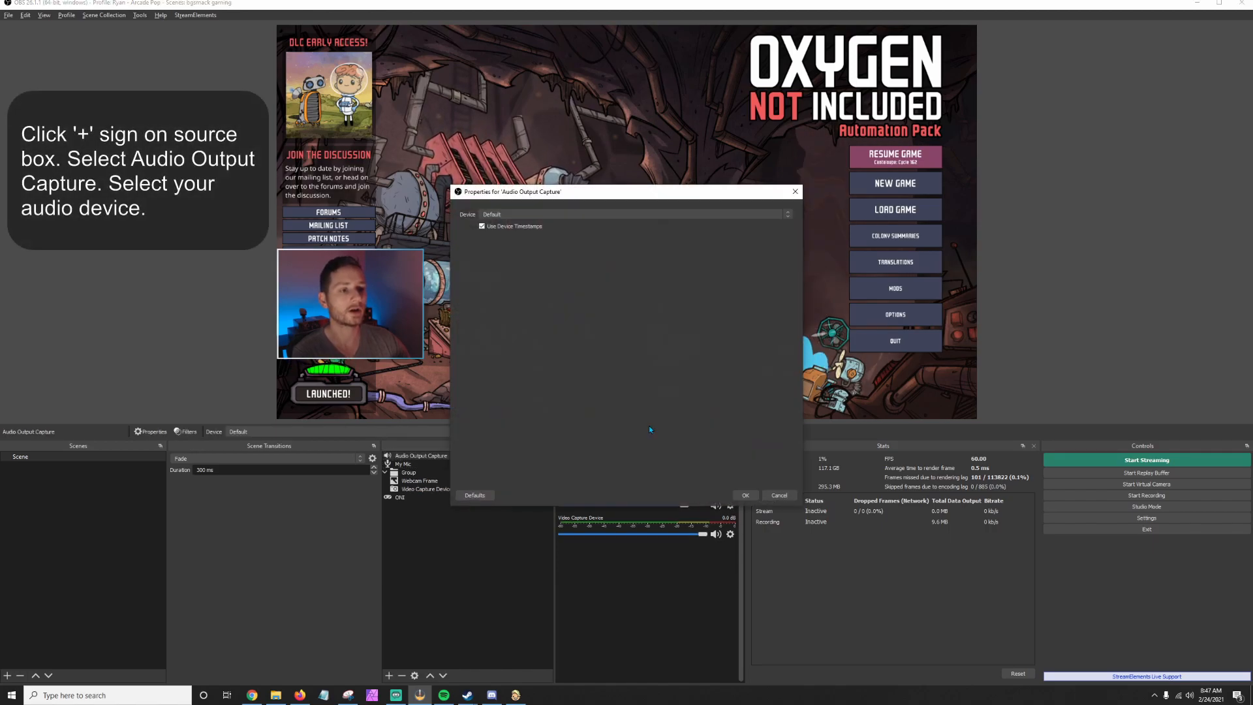
# Set the Audio Output Capture source's device to Speakers (4- Scarlett Solo USB) and accept its properties.
pyautogui.click(607, 216)
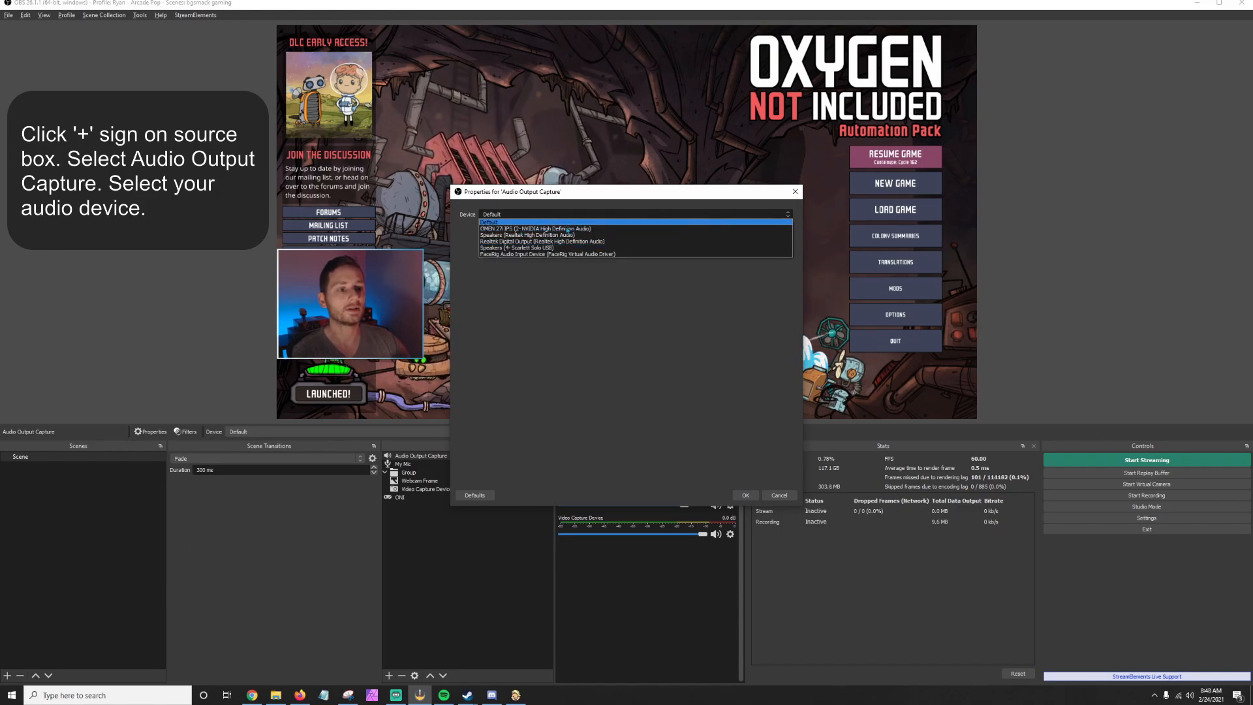
pyautogui.click(572, 199)
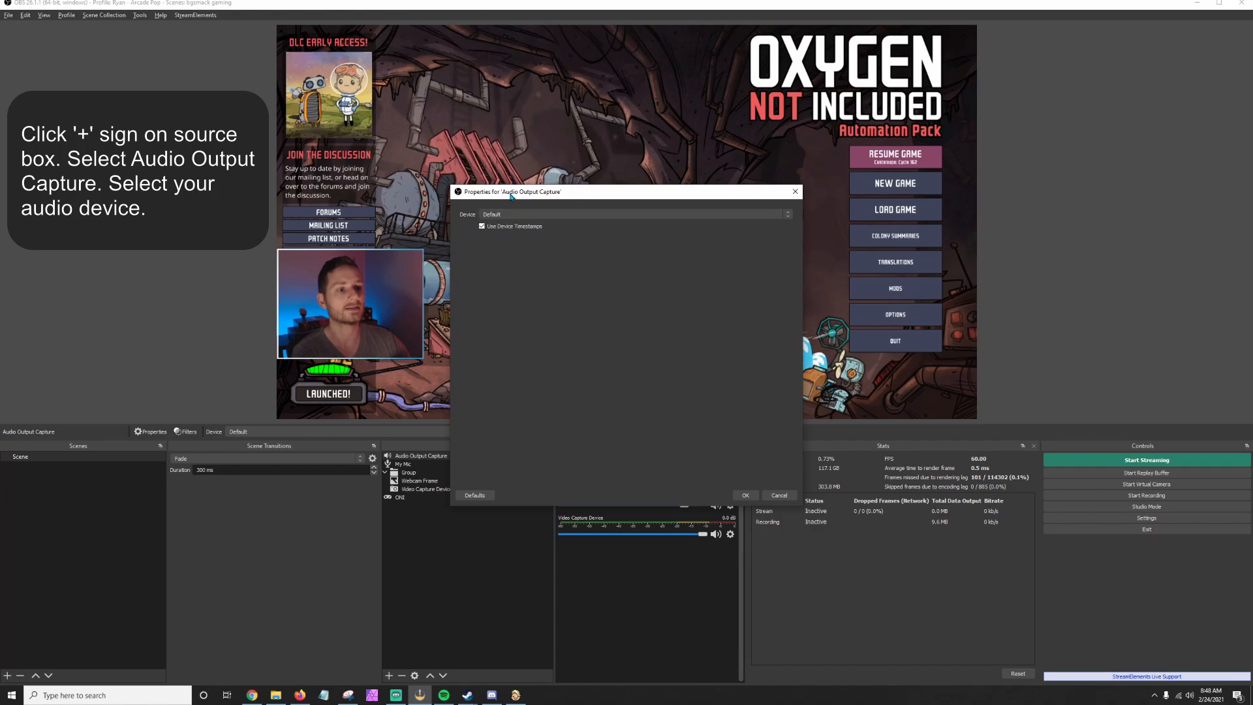
pyautogui.moveTo(572, 196); pyautogui.dragTo(452, 90)
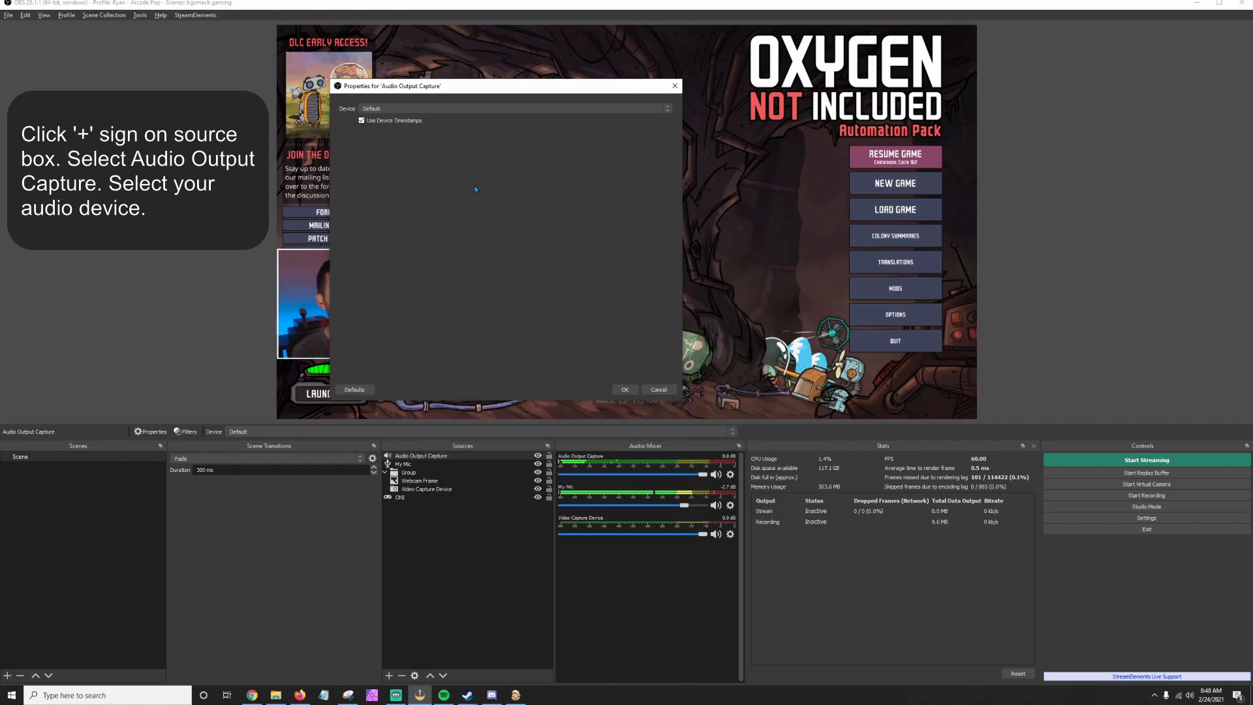
pyautogui.click(401, 109)
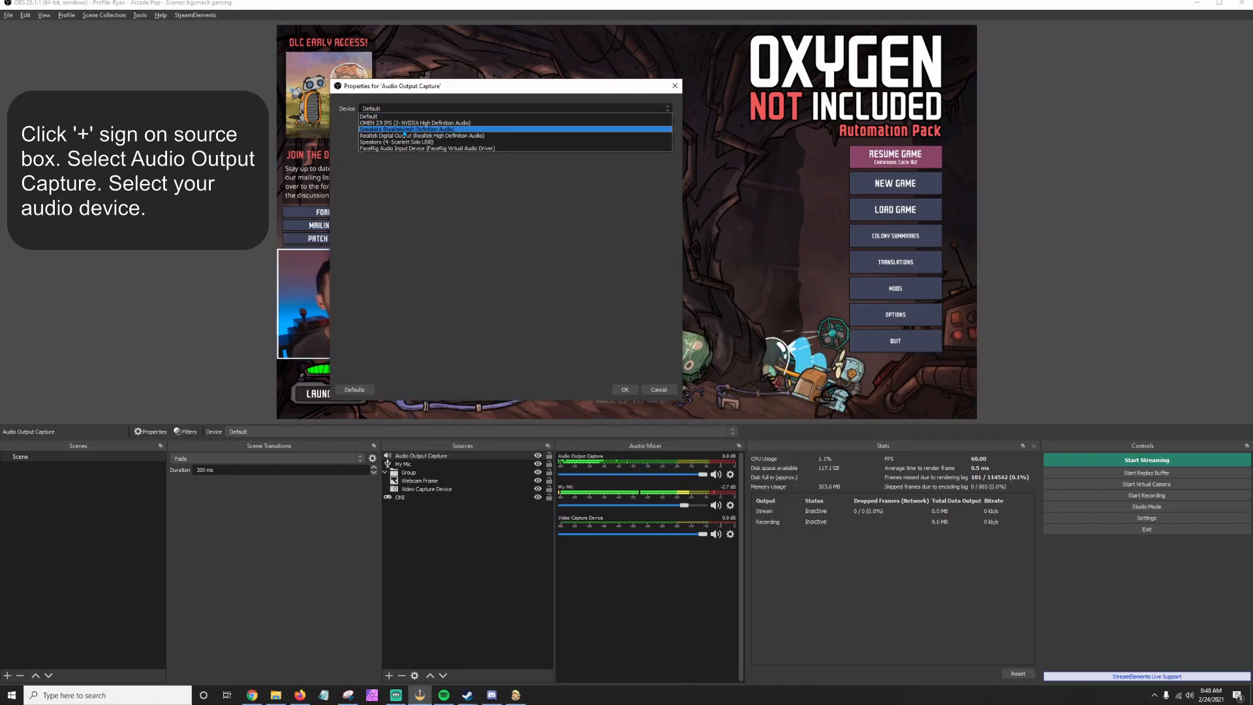
pyautogui.click(404, 130)
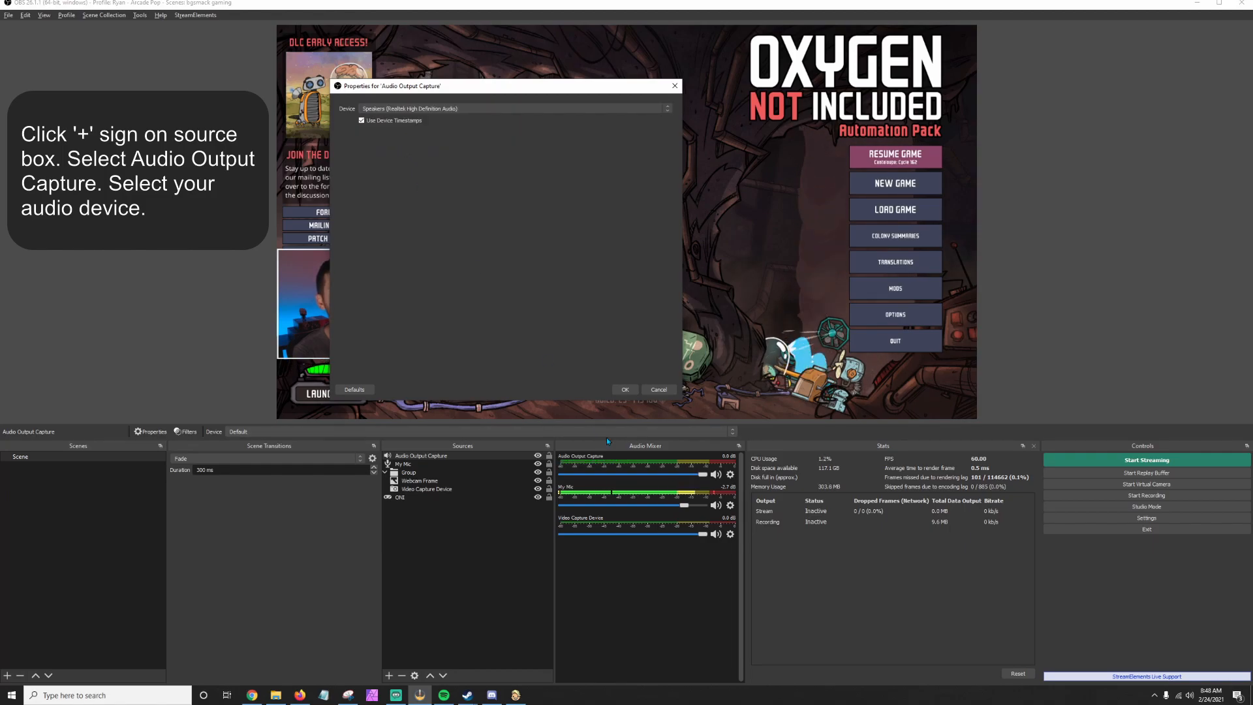
pyautogui.click(499, 108)
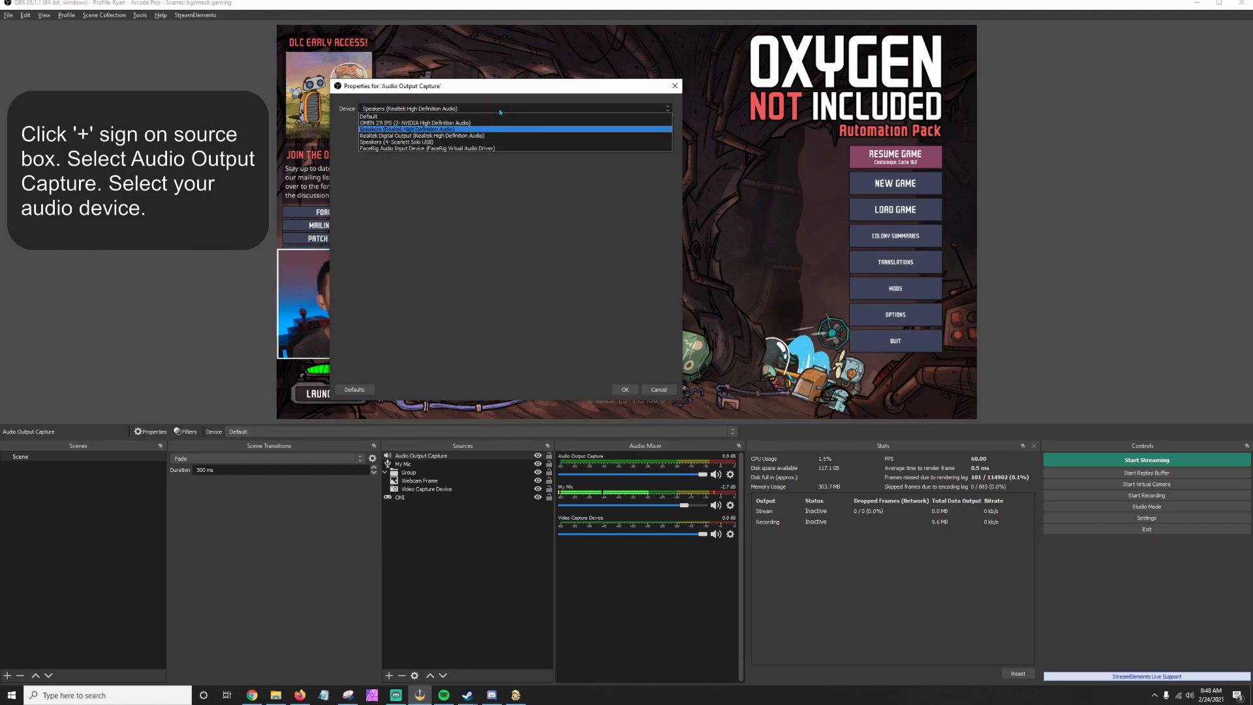
pyautogui.click(460, 143)
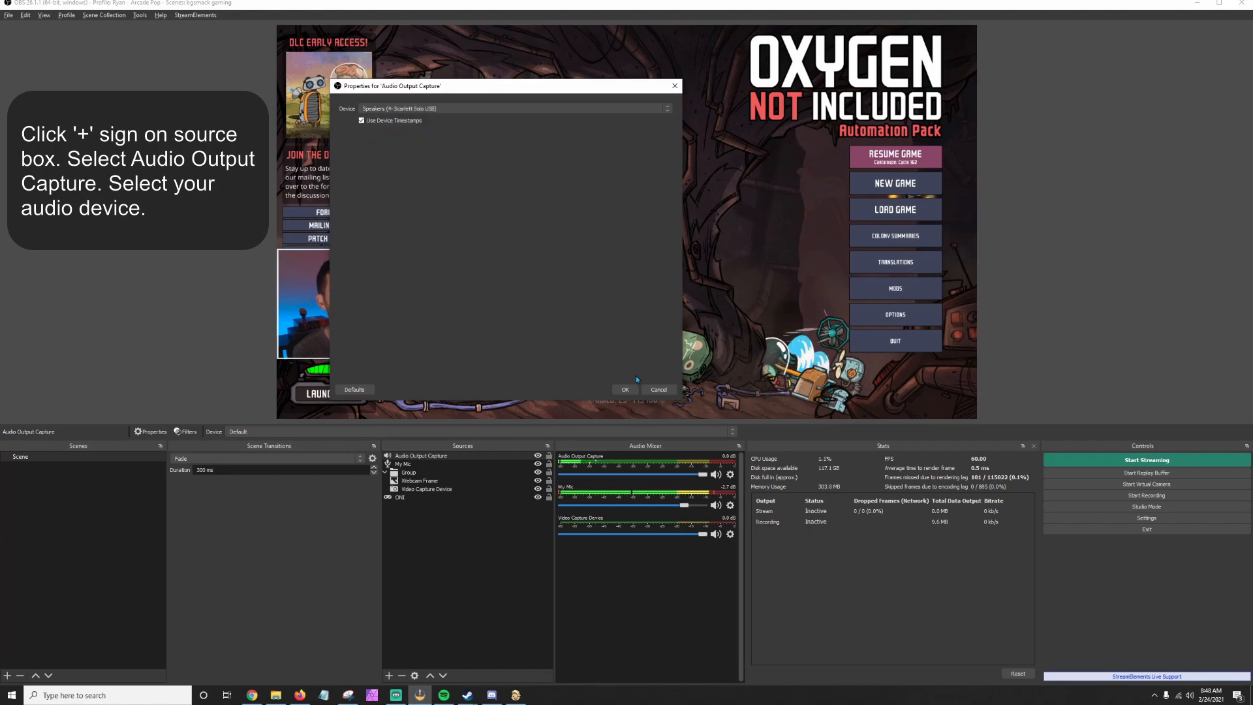
pyautogui.click(624, 390)
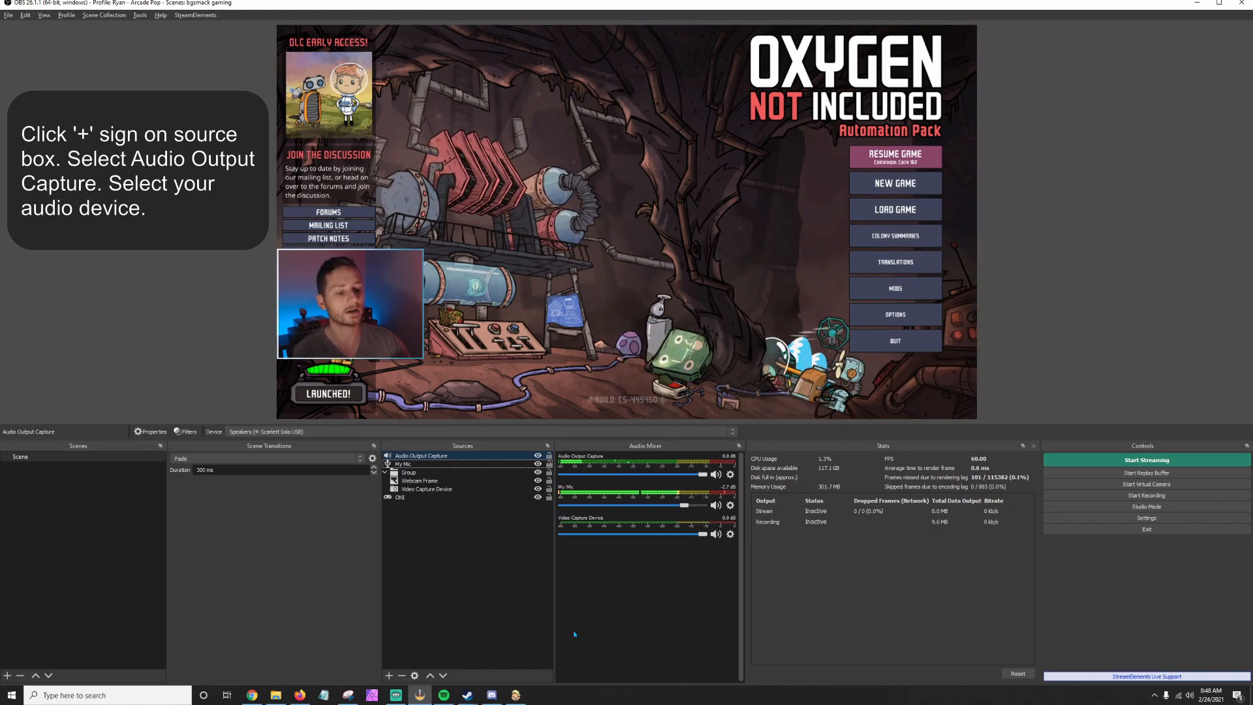
# Switch to Oxygen Not Included, examine the volume levels in its audio options, and return to OBS.
pyautogui.click(516, 695)
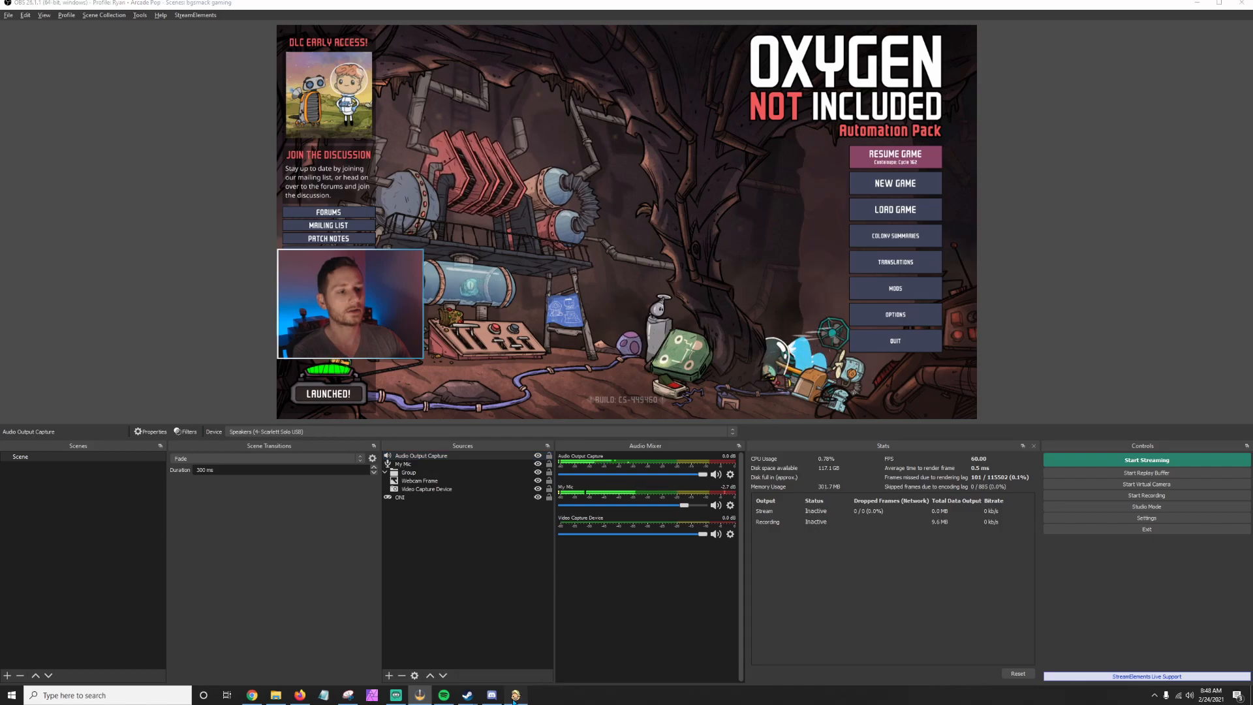
pyautogui.click(1003, 481)
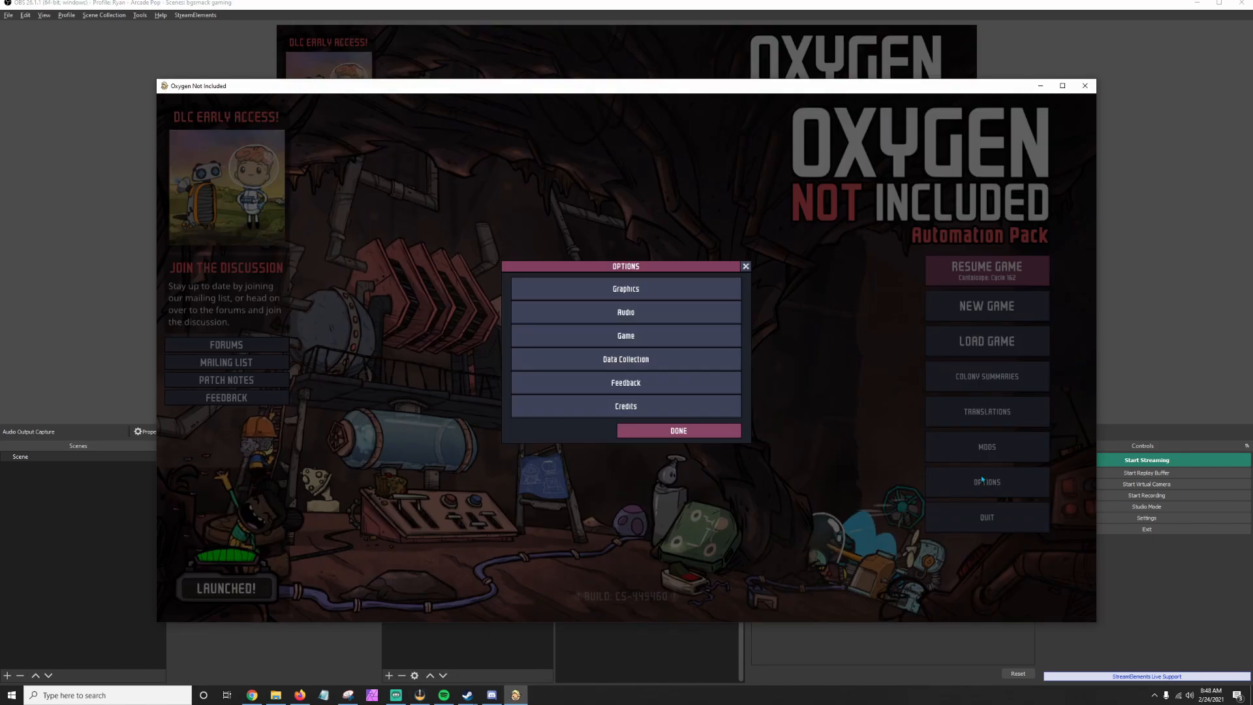
pyautogui.click(636, 308)
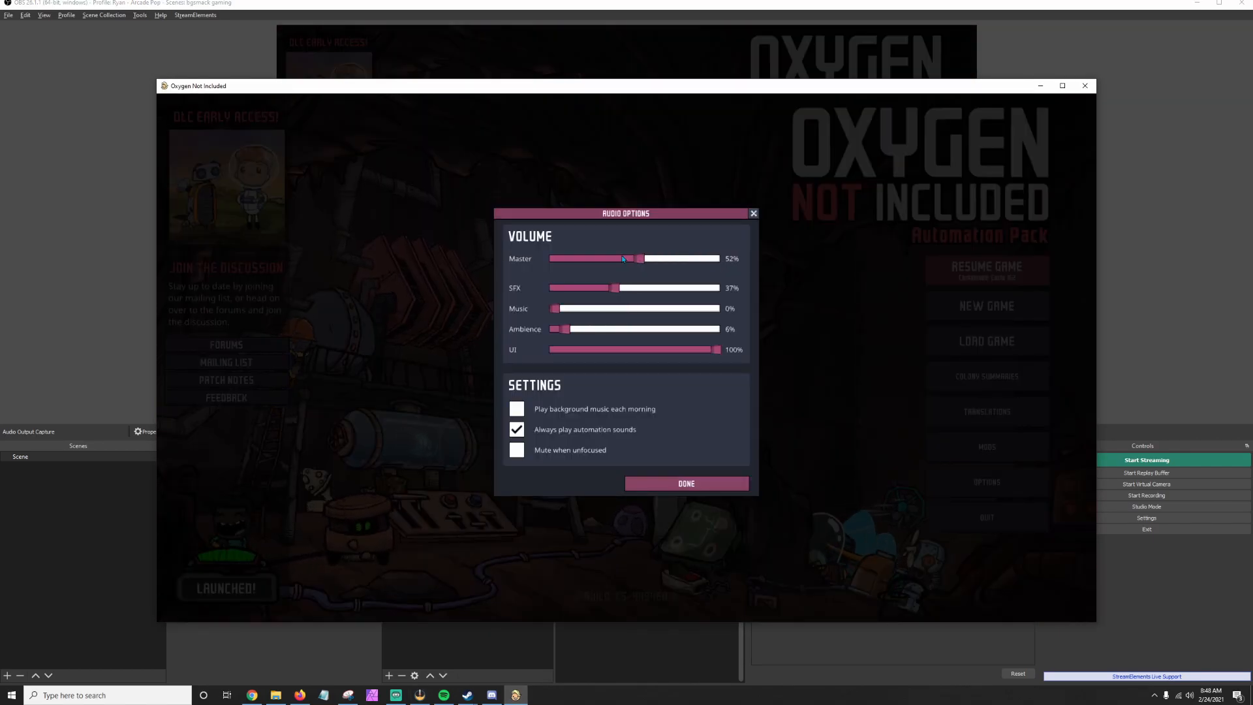
pyautogui.click(686, 484)
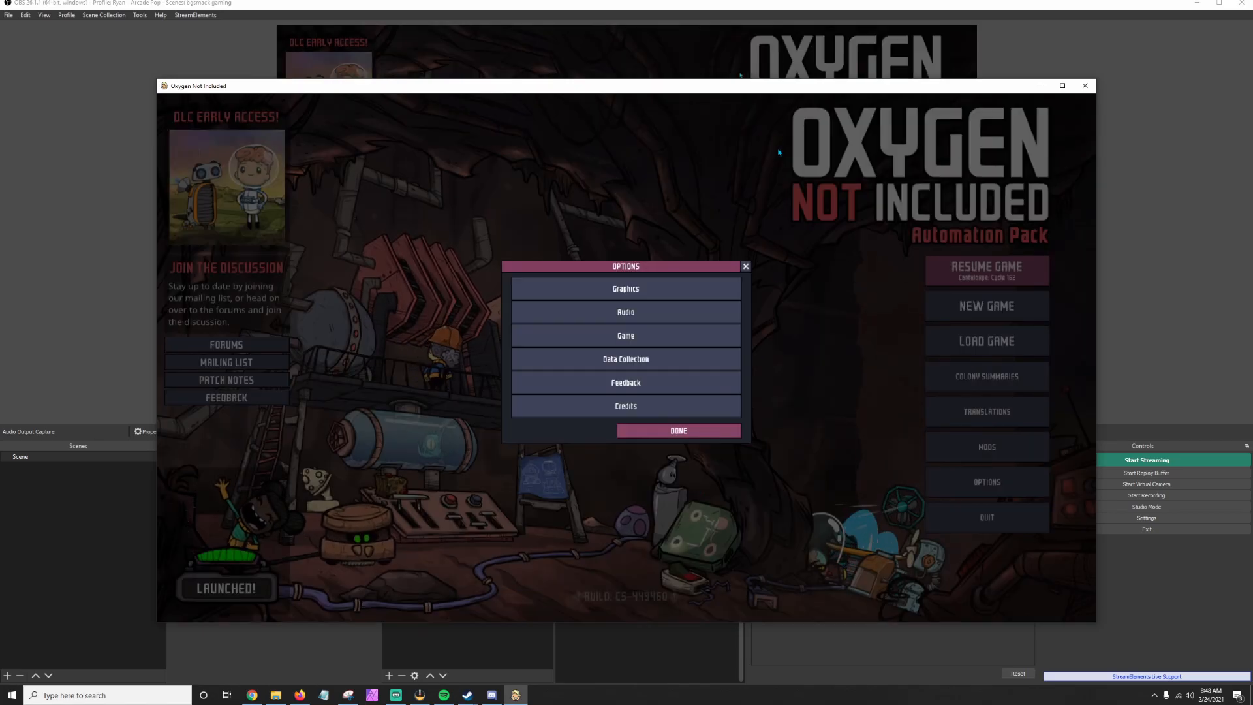
pyautogui.click(1029, 54)
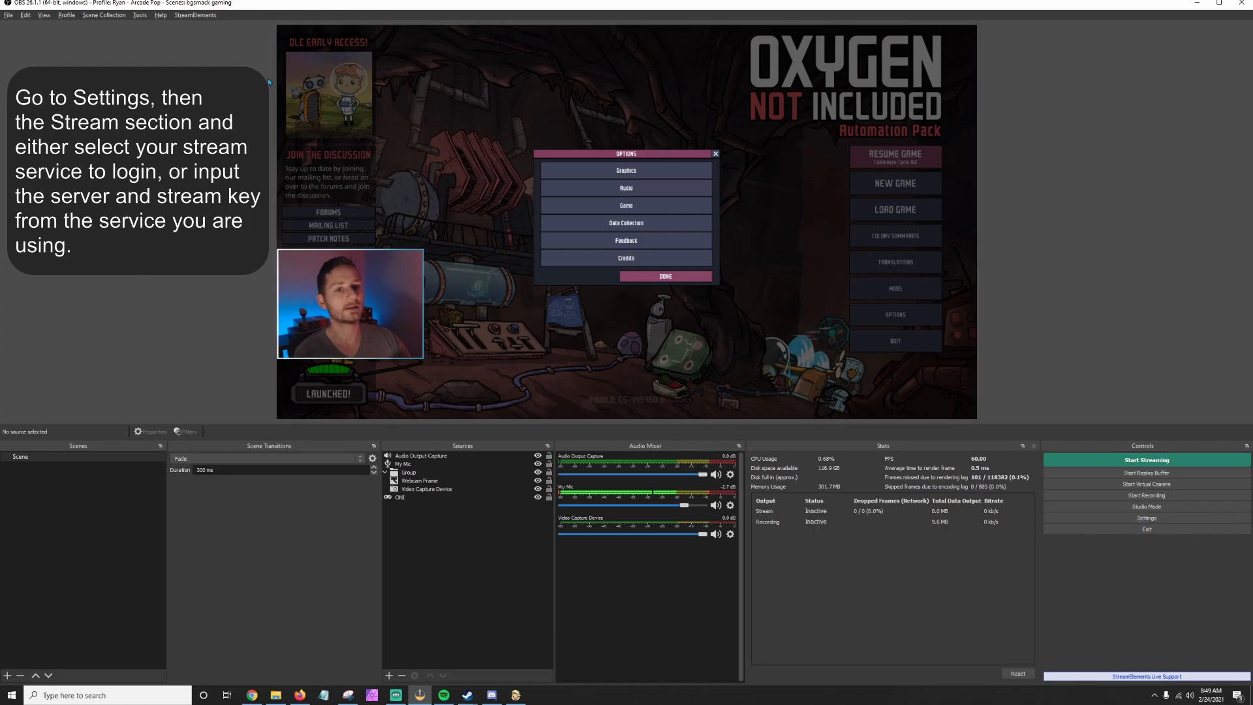
# Open the stream settings and try to switch the streaming service to Facebook Live.
pyautogui.click(144, 17)
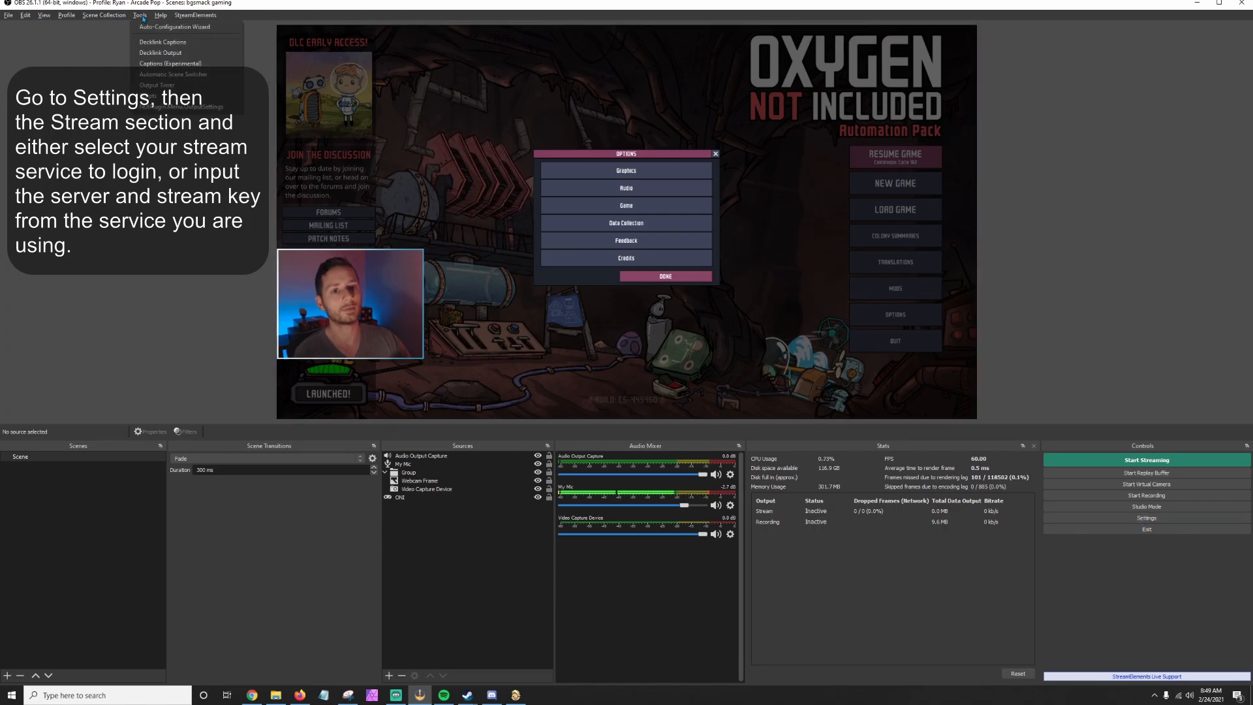
pyautogui.moveTo(11, 19)
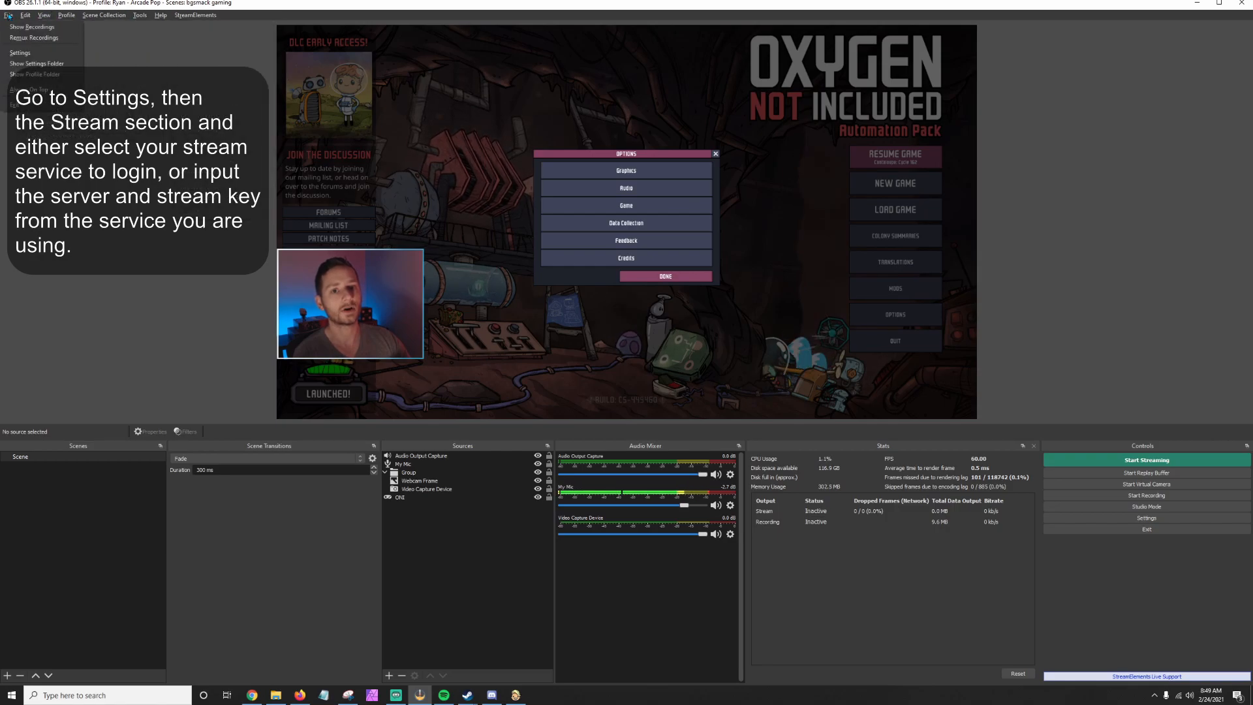
pyautogui.click(20, 53)
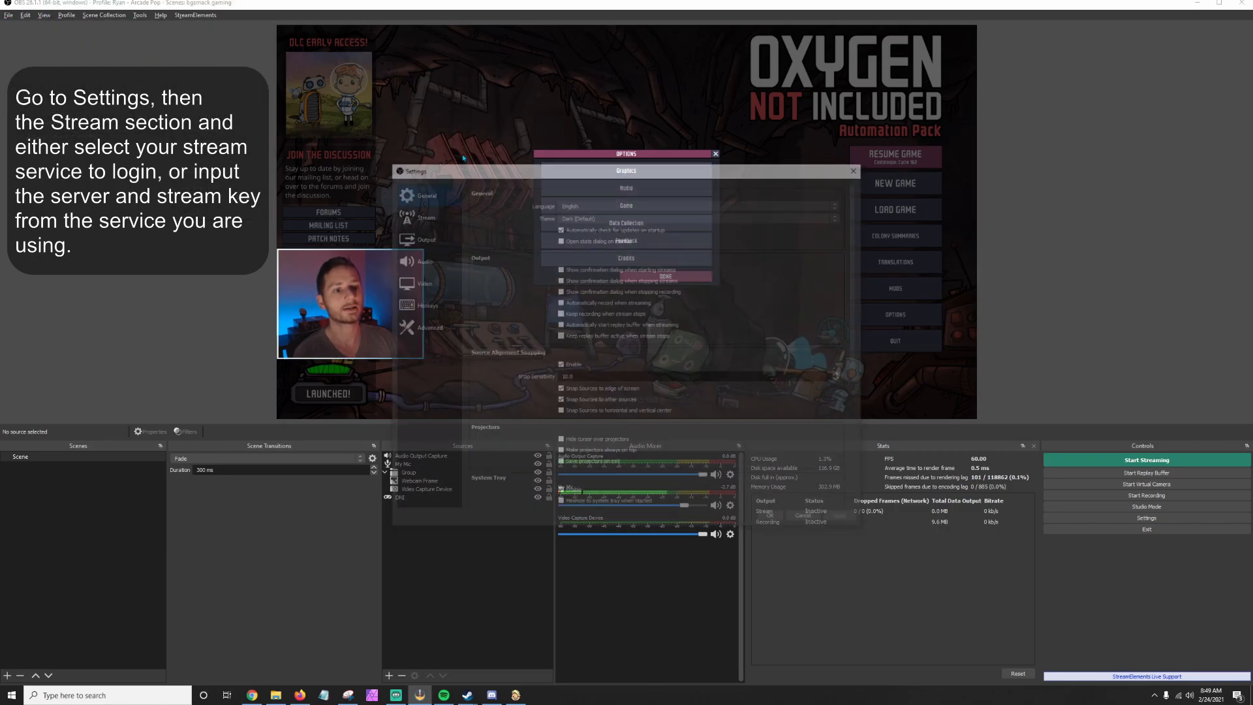
pyautogui.moveTo(651, 179); pyautogui.dragTo(765, 149)
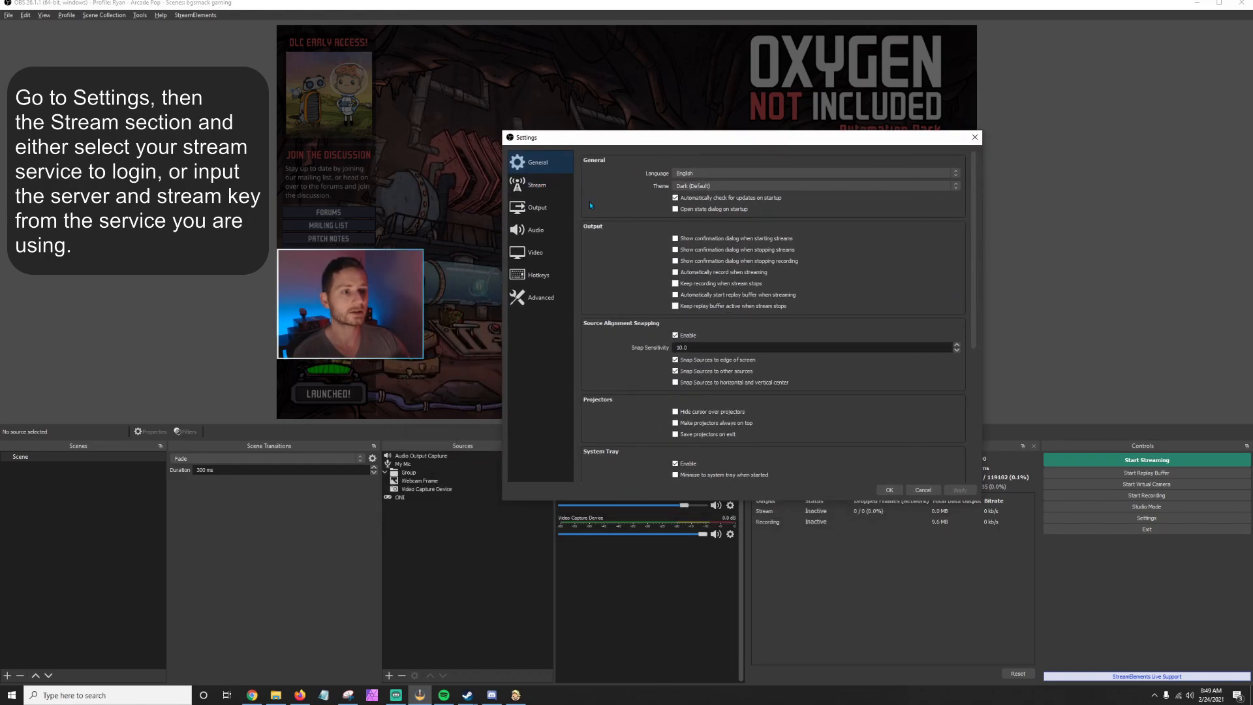
pyautogui.click(551, 188)
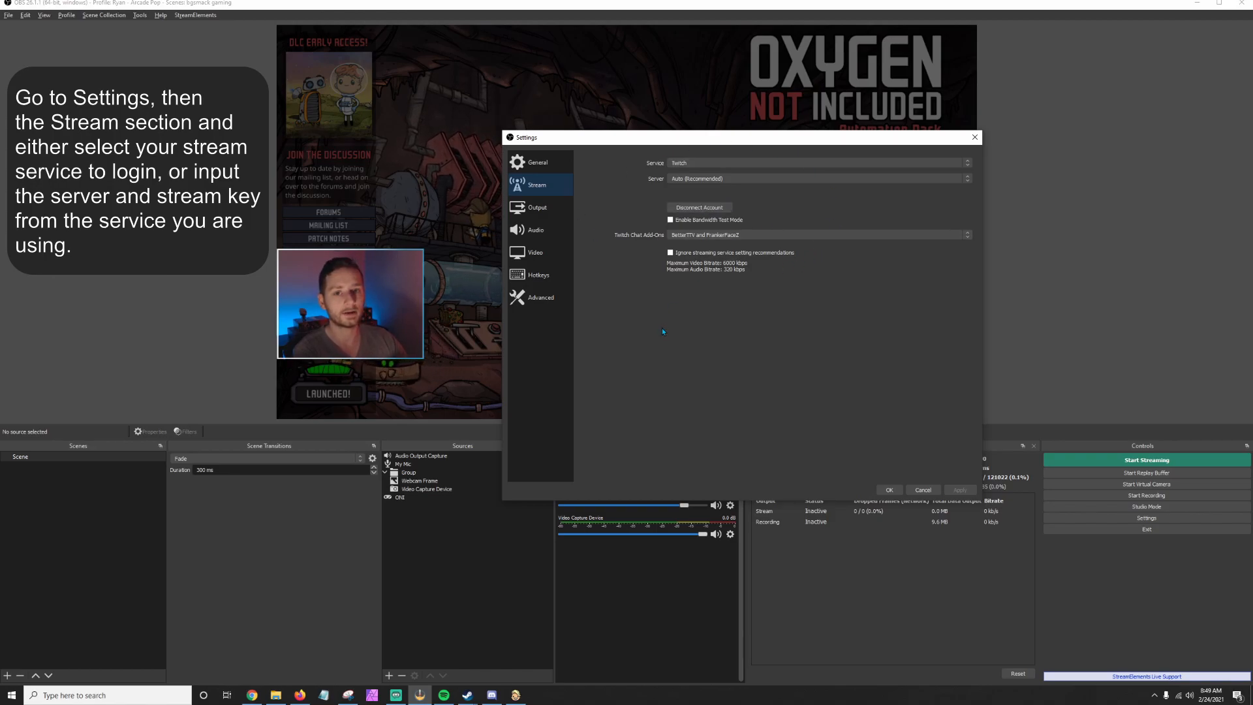
pyautogui.click(857, 163)
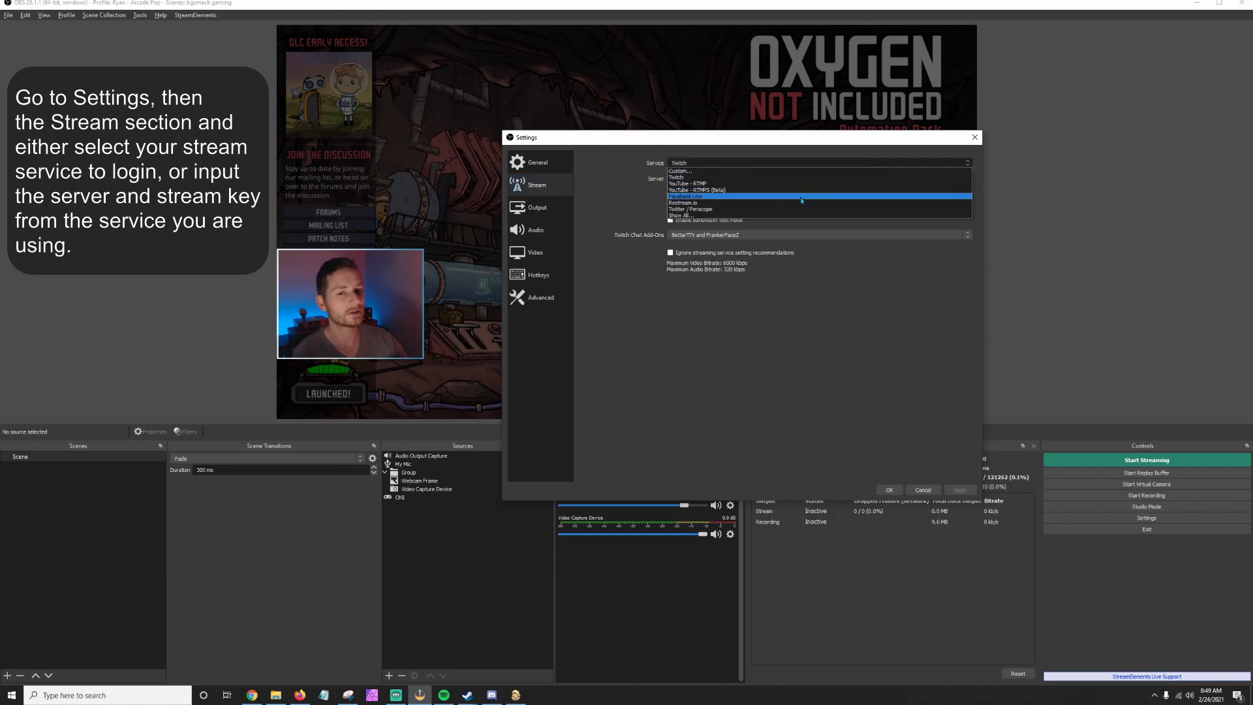
pyautogui.click(802, 197)
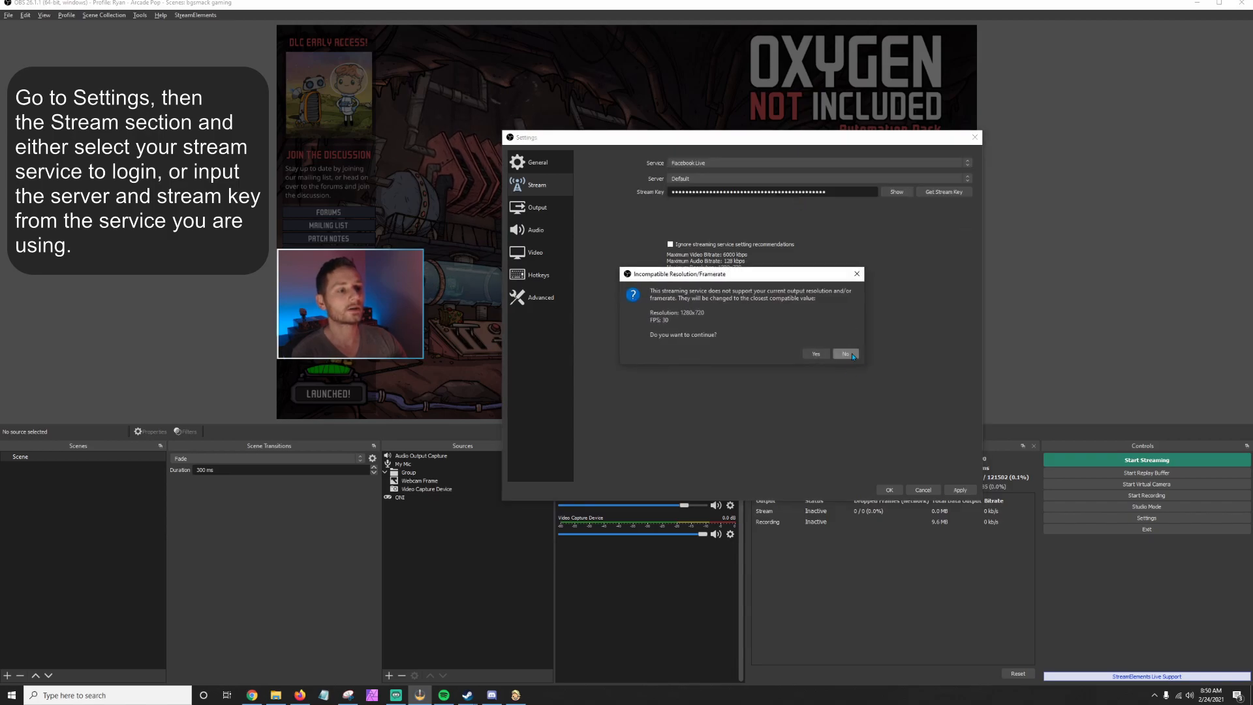
pyautogui.click(857, 273)
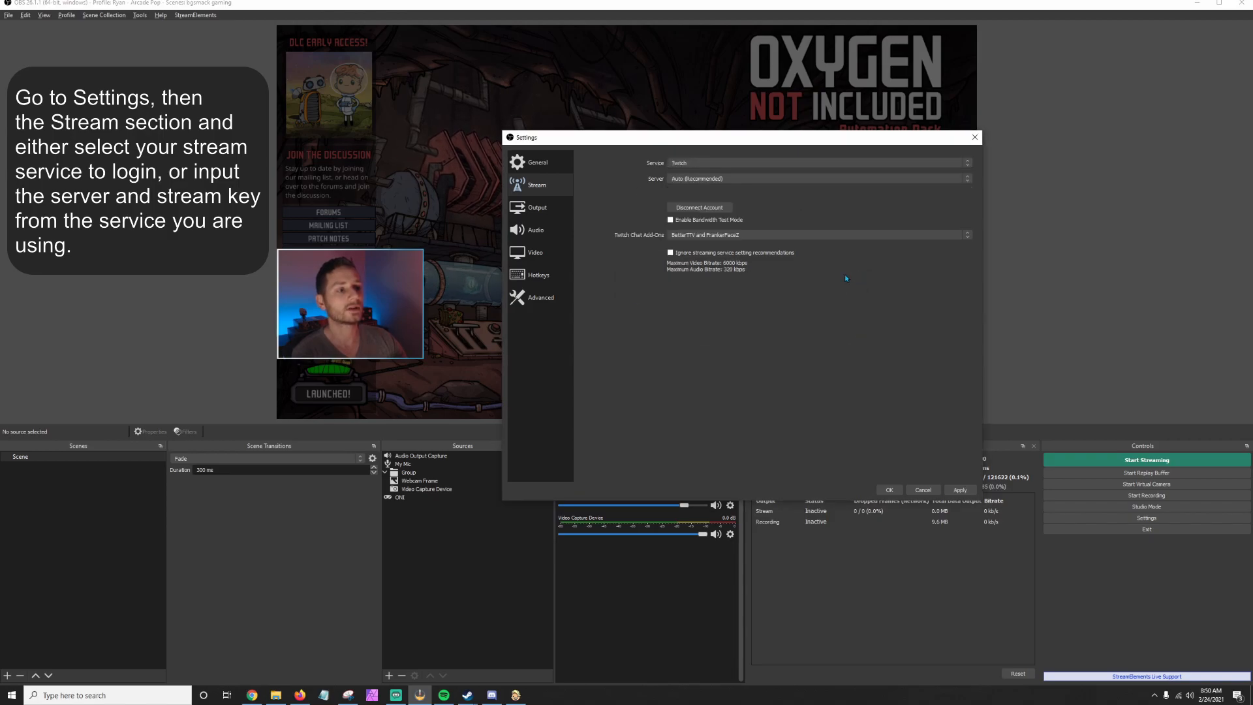
# Try the Custom streaming service with its own server and stream key, and close the settings.
pyautogui.click(765, 163)
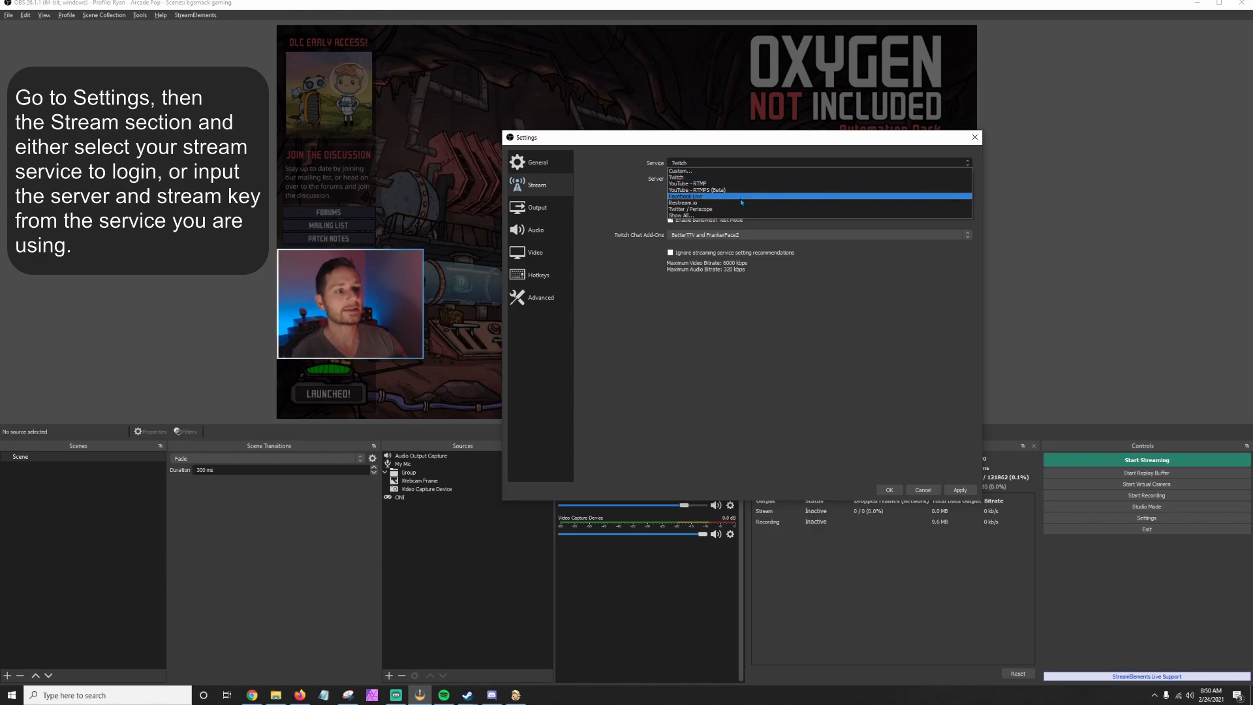
pyautogui.click(734, 171)
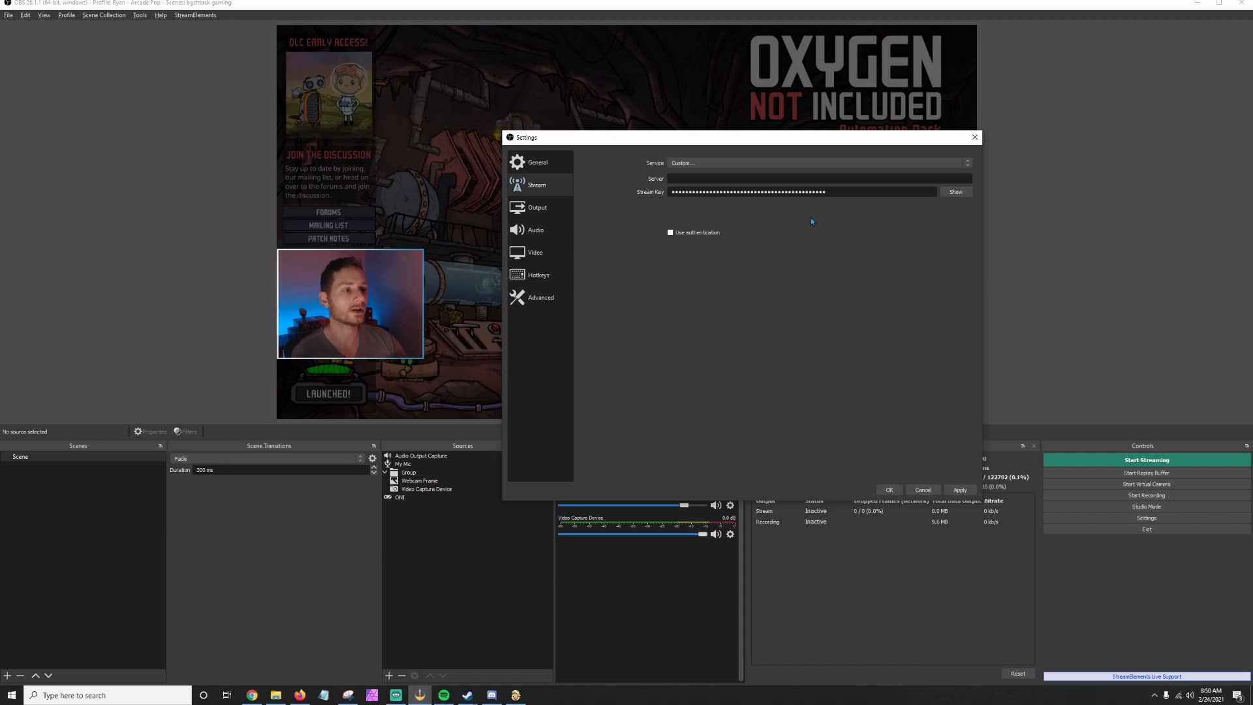
pyautogui.click(762, 163)
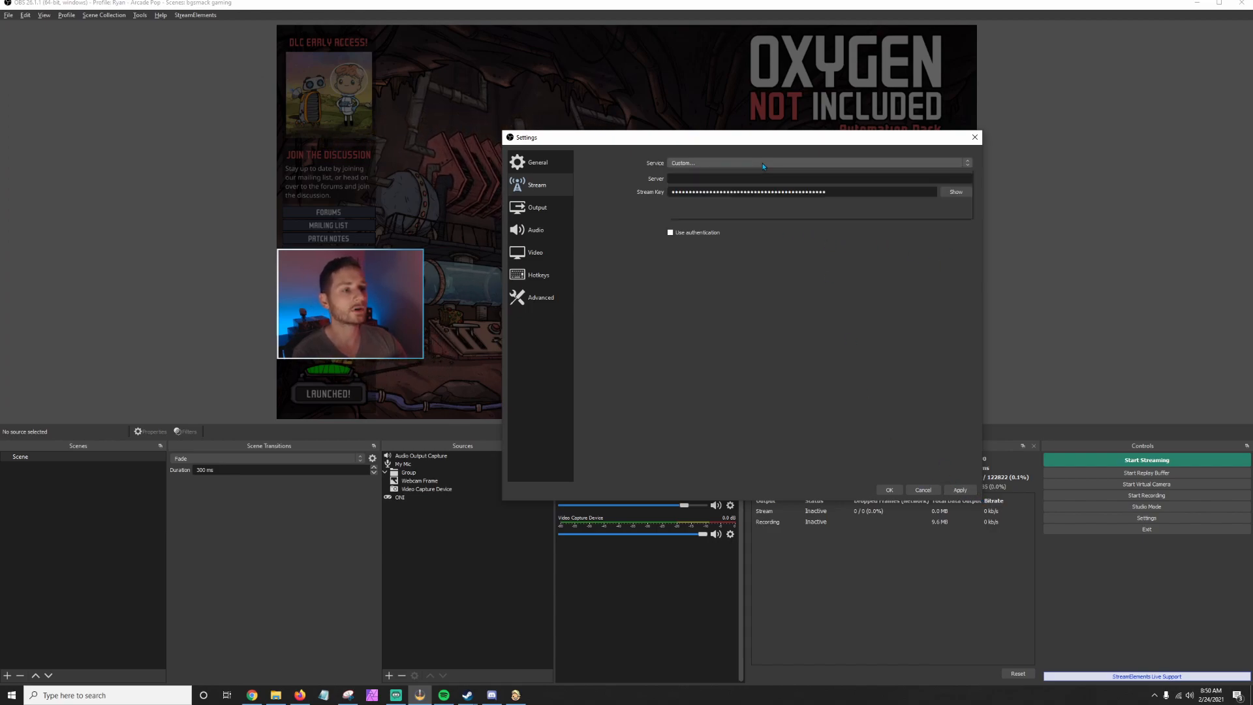
pyautogui.click(679, 174)
pyautogui.click(968, 490)
pyautogui.click(938, 490)
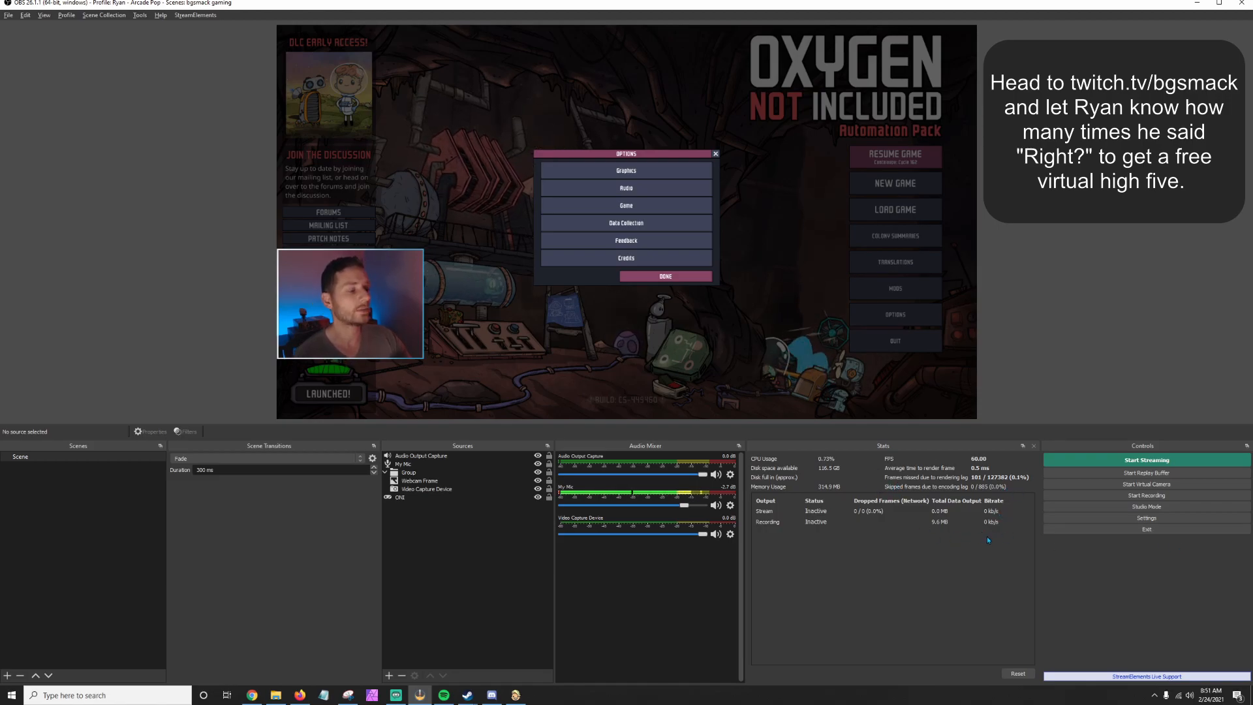
# Reopen the settings and examine the streaming service, encoder, rate control and video bitrate options.
pyautogui.click(1098, 517)
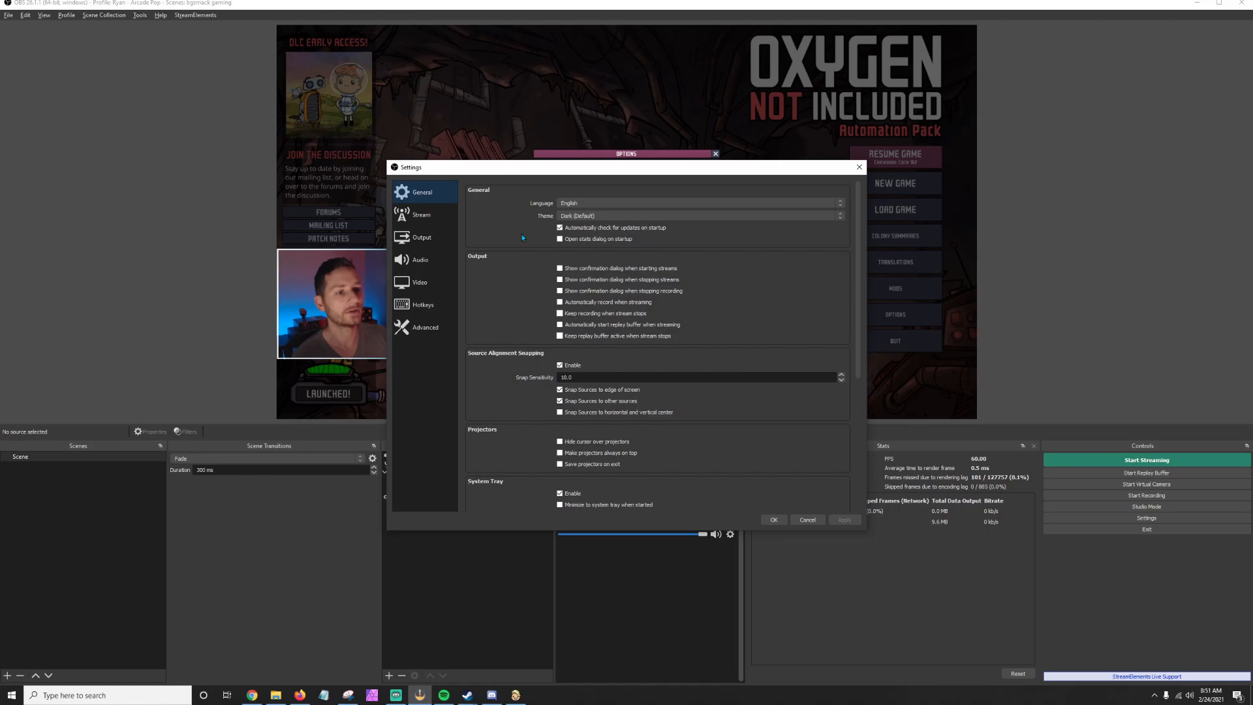
pyautogui.click(416, 214)
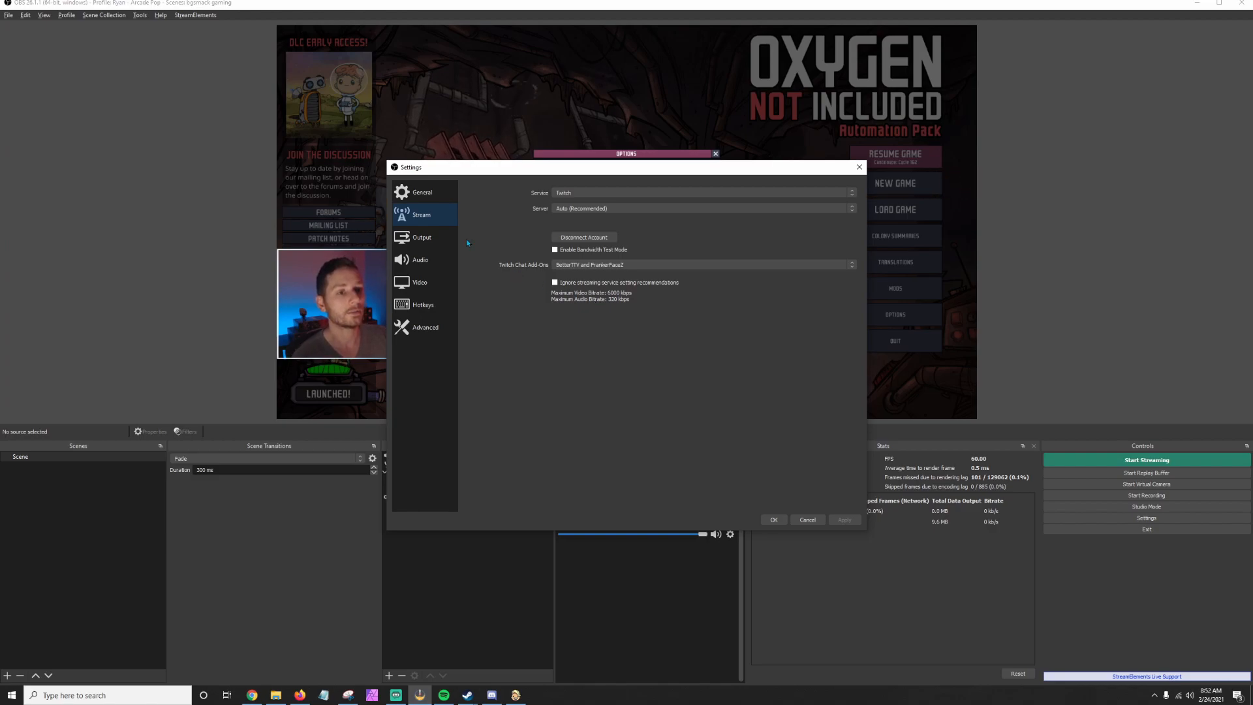
pyautogui.click(440, 237)
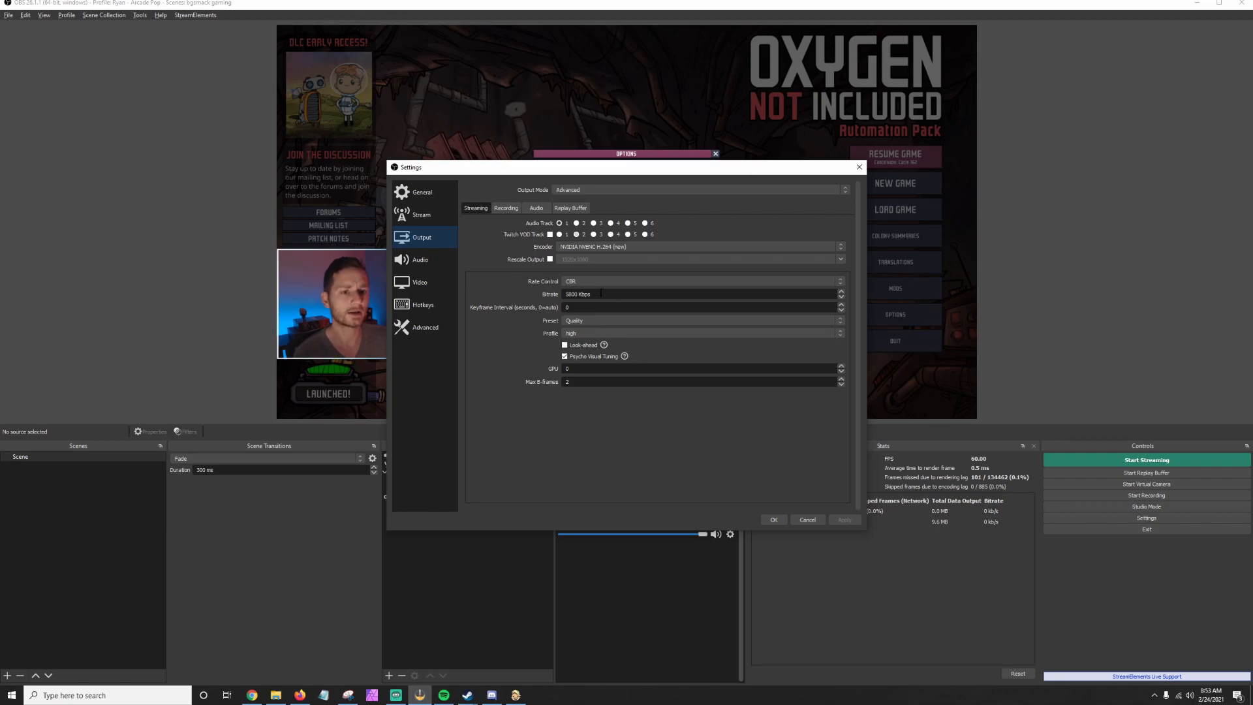
# Examine the audio bitrates of the output tracks and the choices offered for Track 1.
pyautogui.click(545, 210)
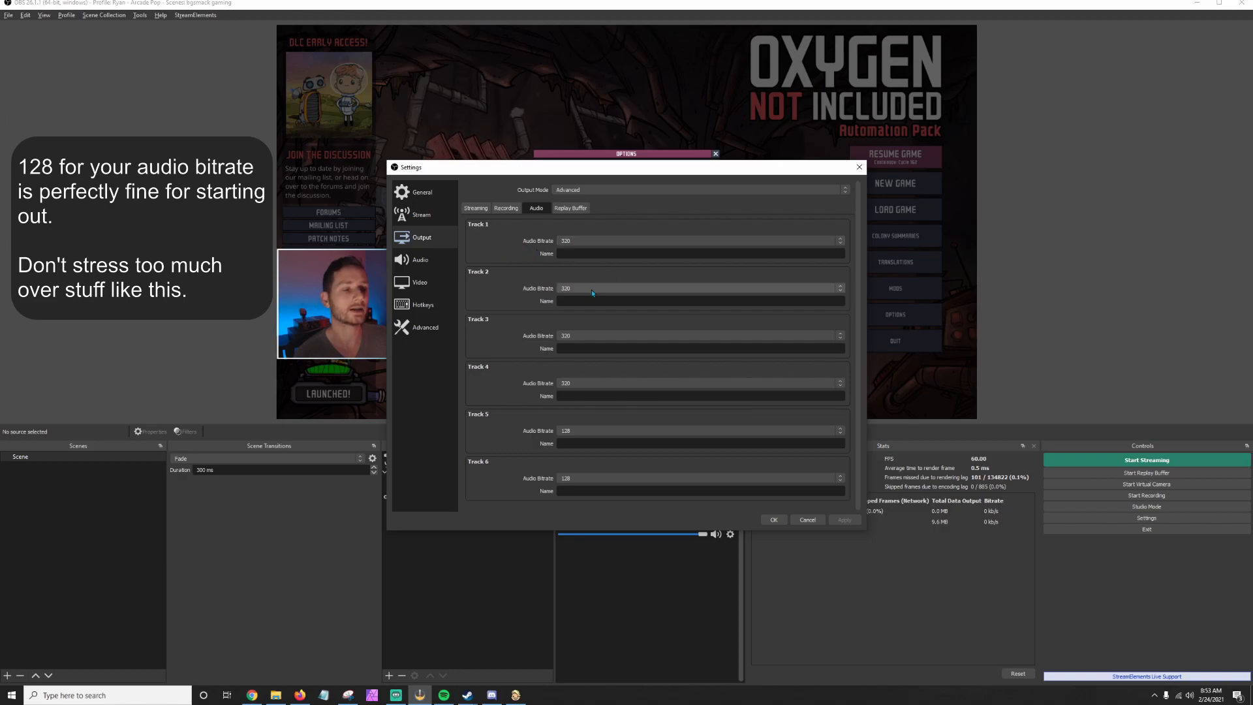
pyautogui.click(609, 238)
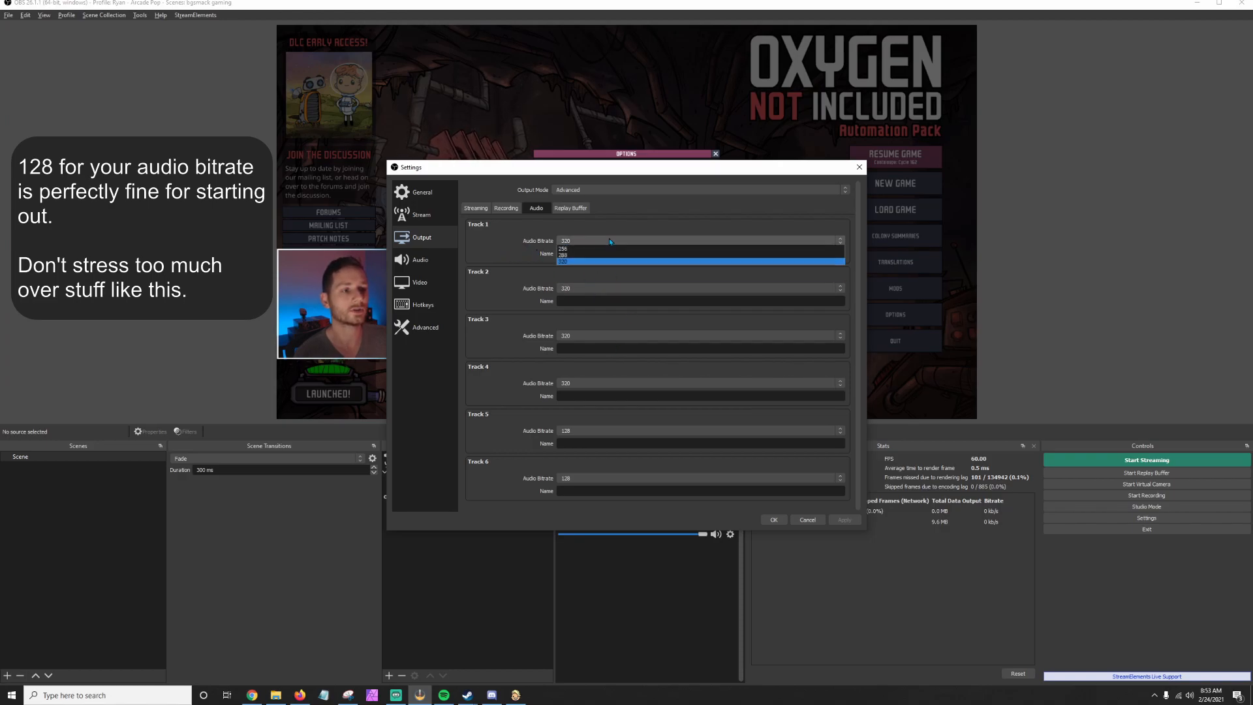
pyautogui.click(642, 218)
pyautogui.click(476, 209)
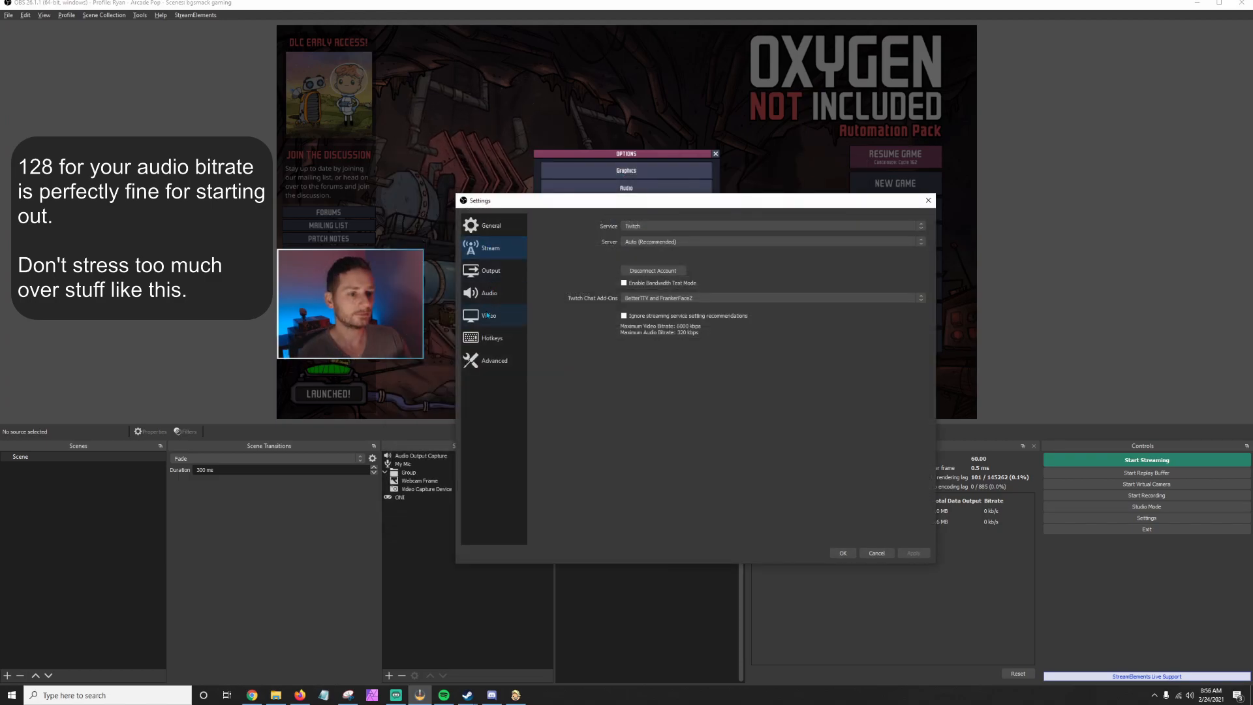
# Examine the base and output resolutions, downscale filter and frame rate in the video settings.
pyautogui.click(488, 315)
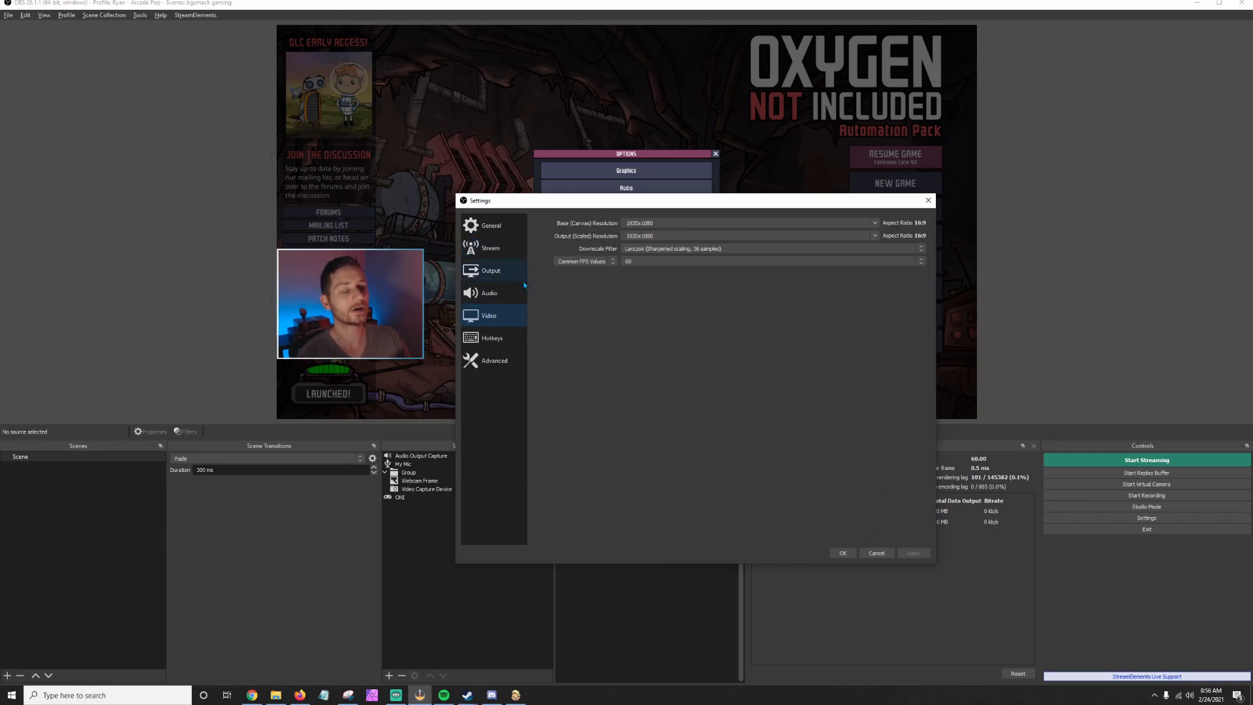
pyautogui.moveTo(607, 201); pyautogui.dragTo(478, 248)
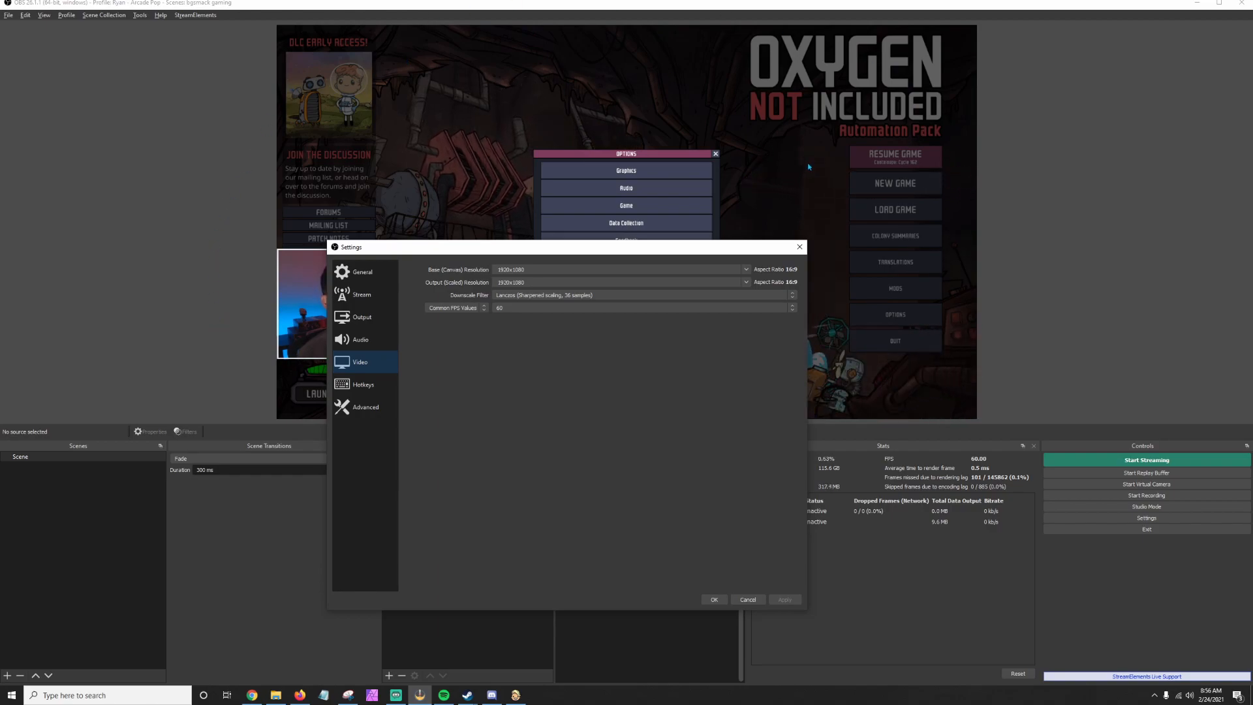
pyautogui.moveTo(649, 247); pyautogui.dragTo(865, 275)
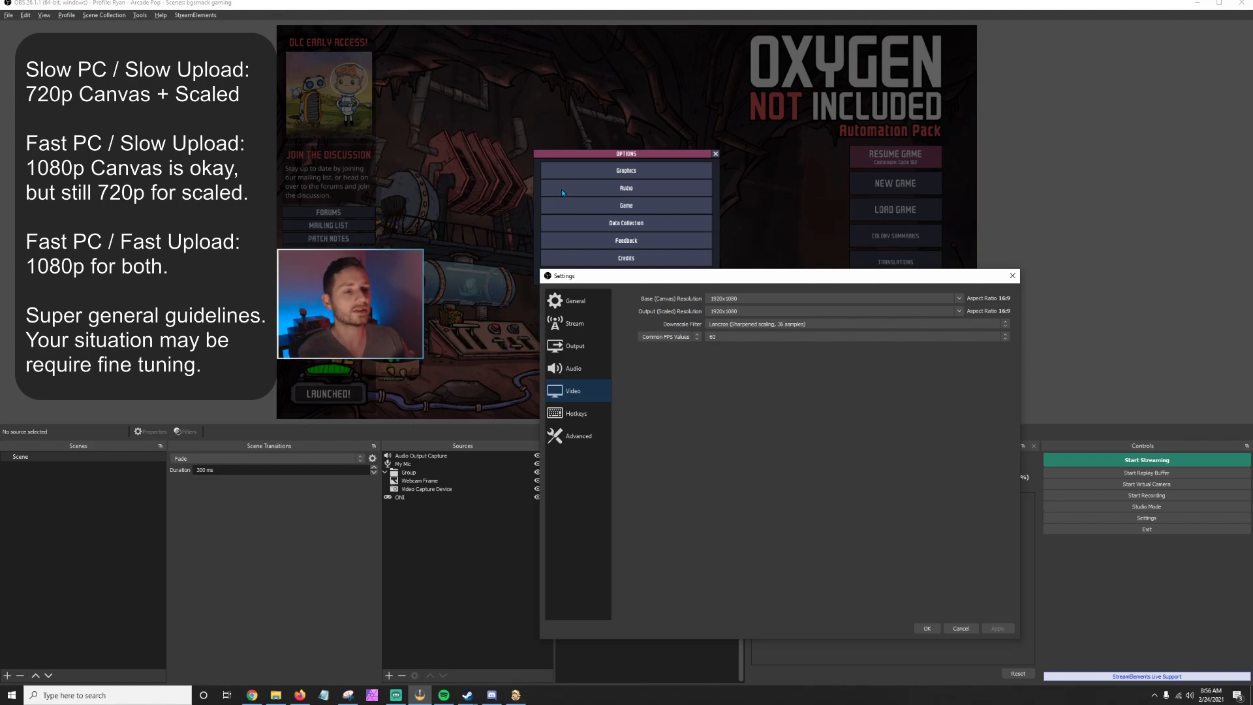
pyautogui.moveTo(679, 284); pyautogui.dragTo(633, 256)
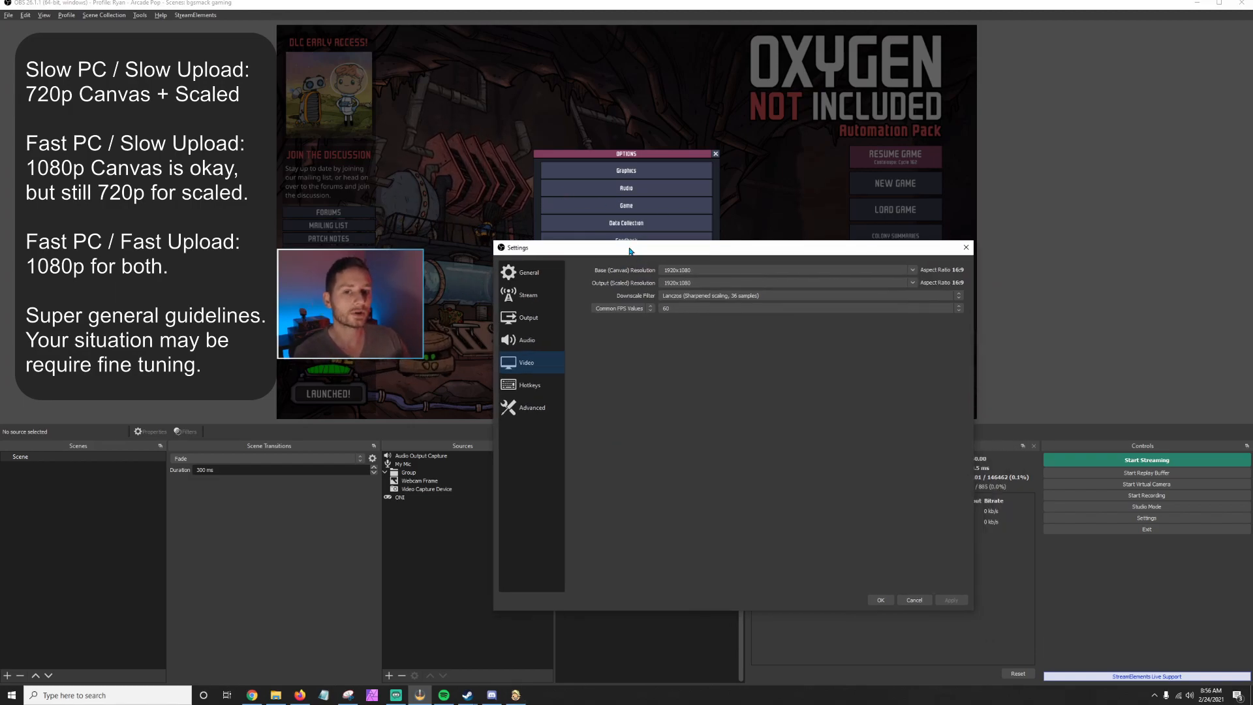
# Examine the resolution choices offered for the base canvas.
pyautogui.click(914, 270)
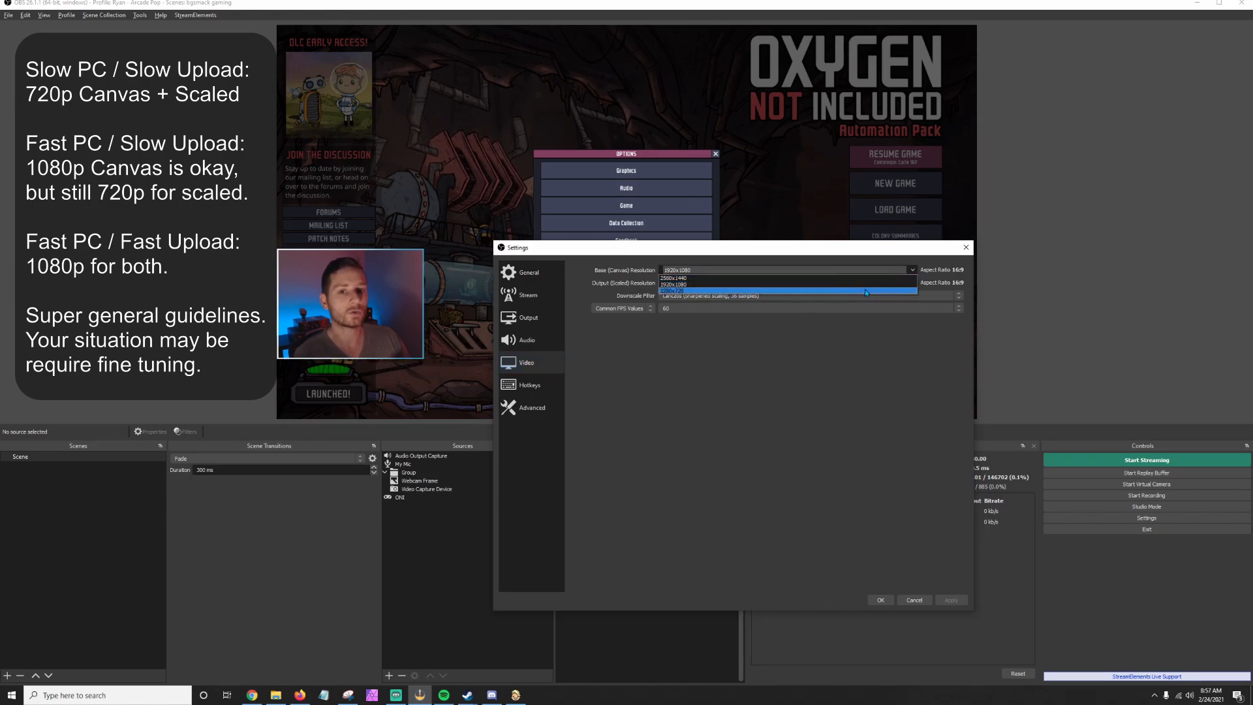
pyautogui.click(891, 259)
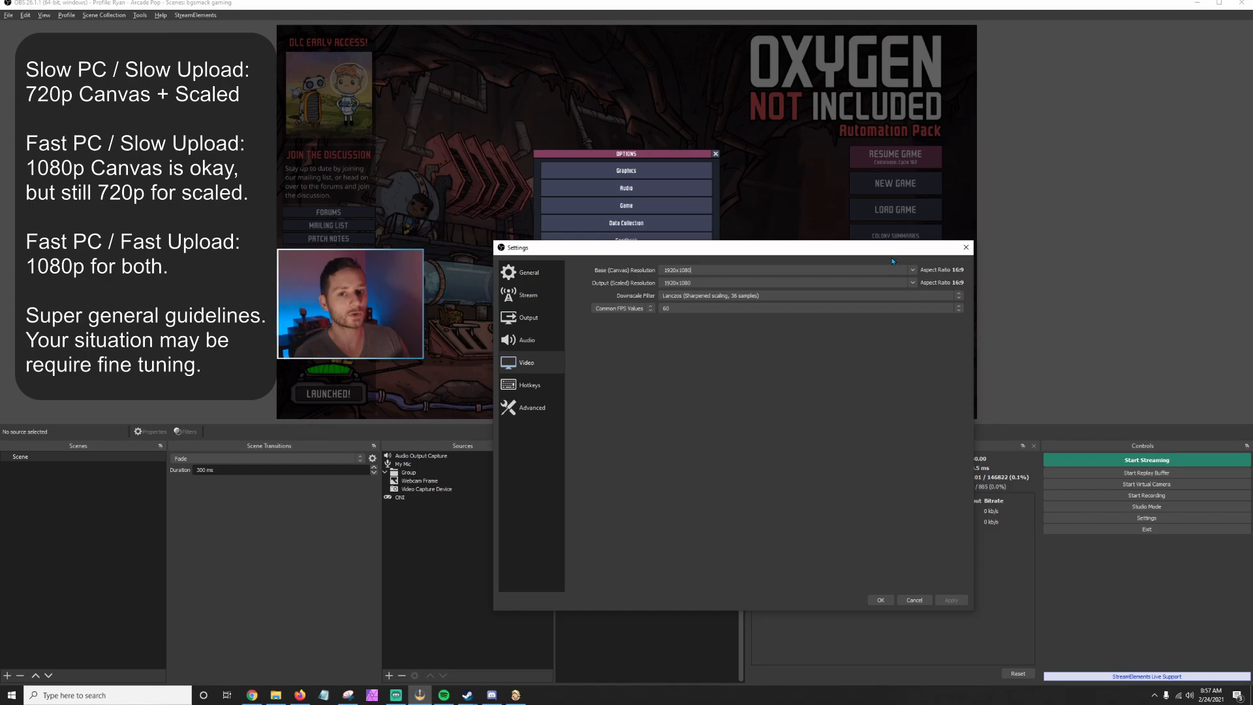
pyautogui.moveTo(888, 257); pyautogui.dragTo(888, 182)
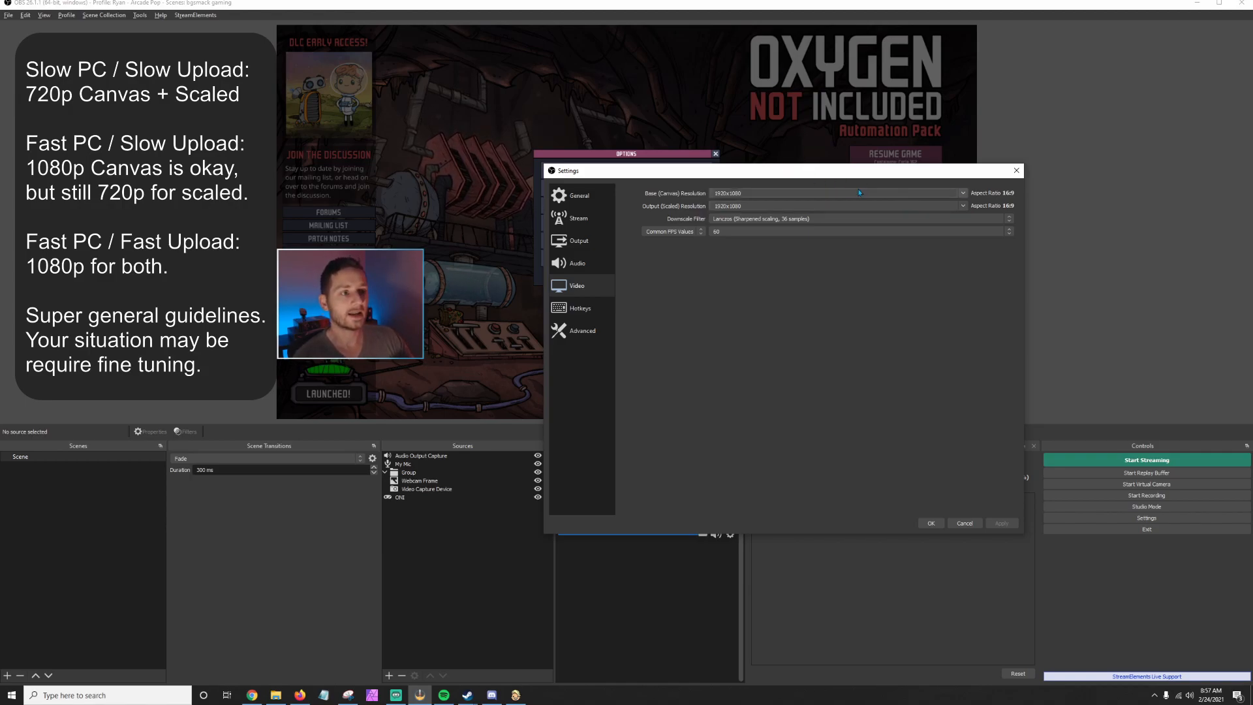
# Try 1280x720 as the output (scaled) resolution.
pyautogui.moveTo(844, 175); pyautogui.dragTo(780, 172)
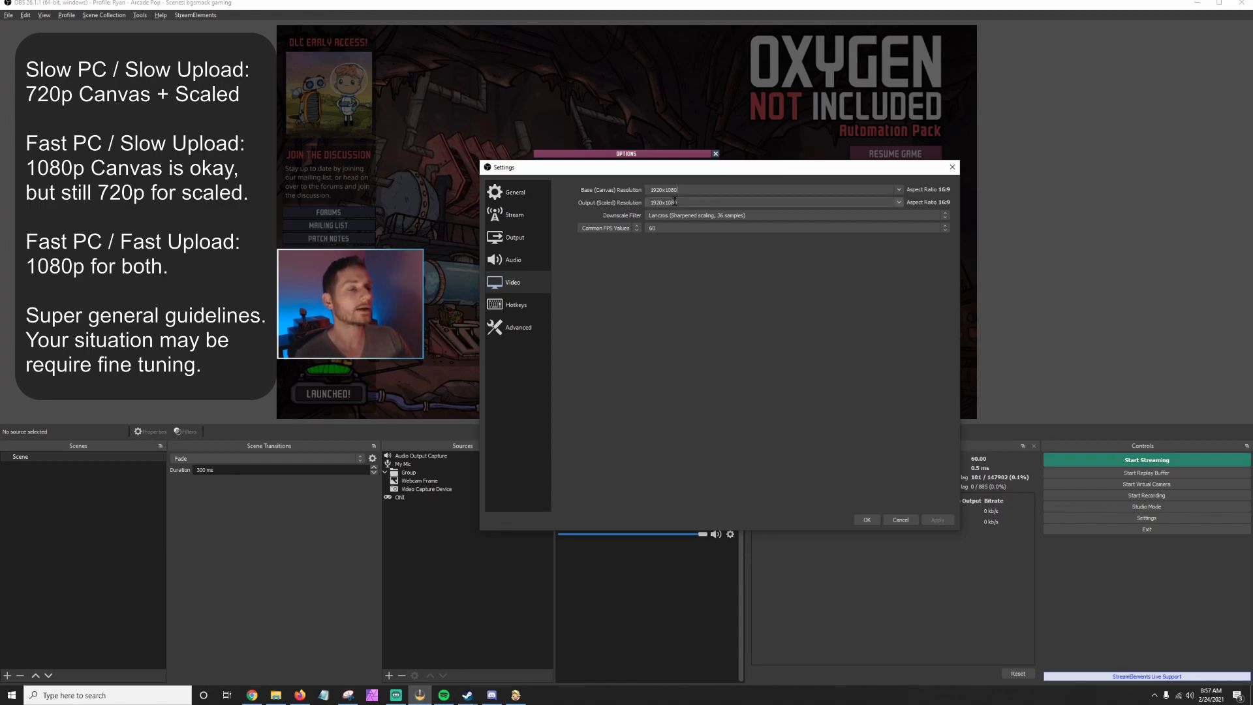
pyautogui.click(896, 203)
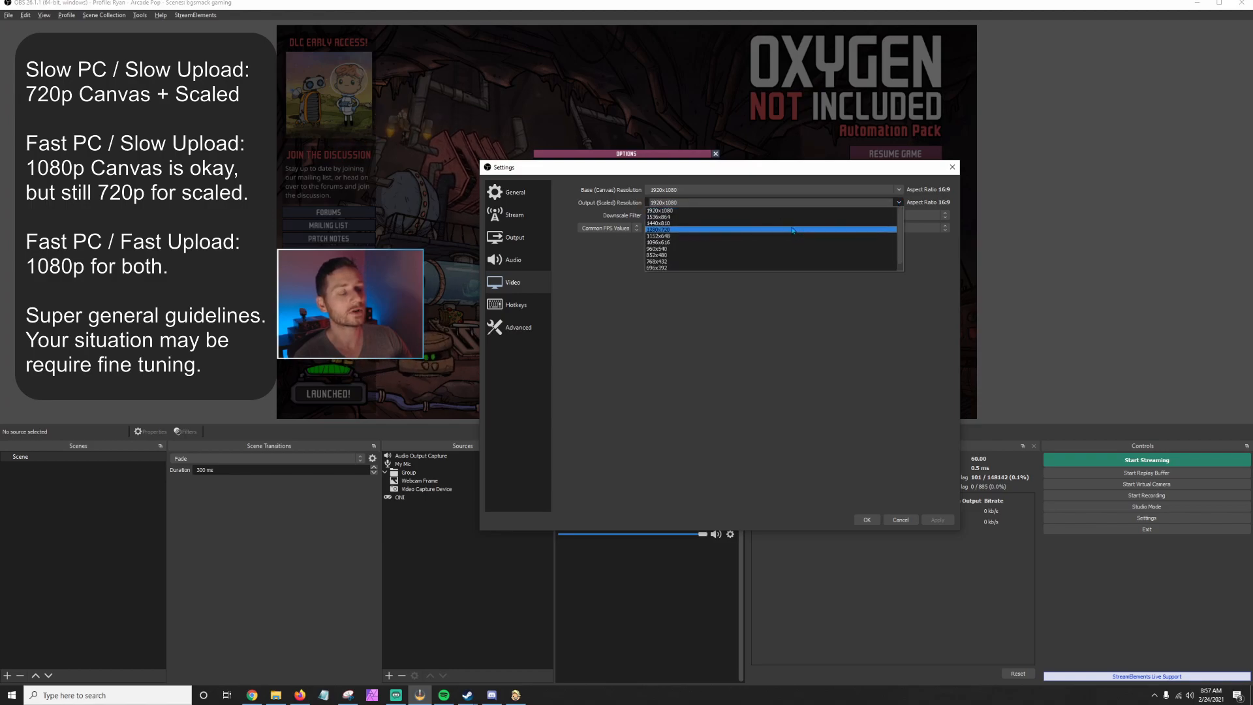
pyautogui.click(731, 230)
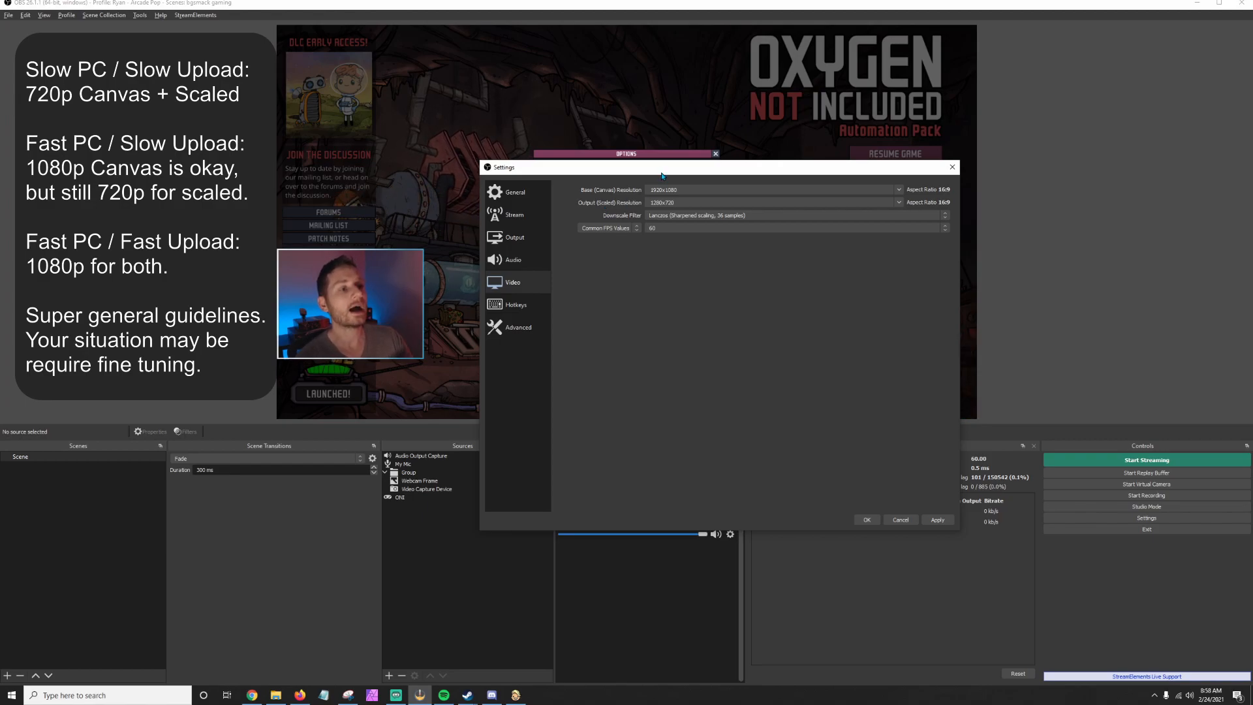
# Examine the available downscale filters in the video settings.
pyautogui.moveTo(661, 175); pyautogui.dragTo(592, 155)
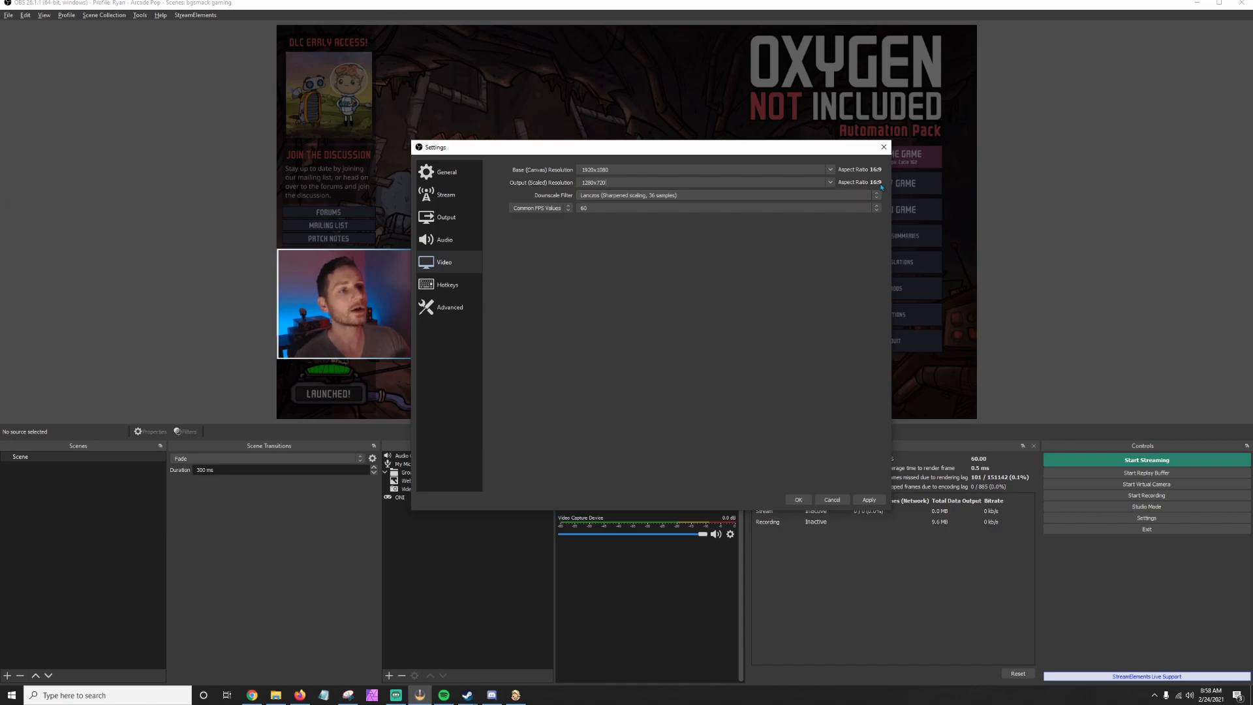
pyautogui.click(817, 196)
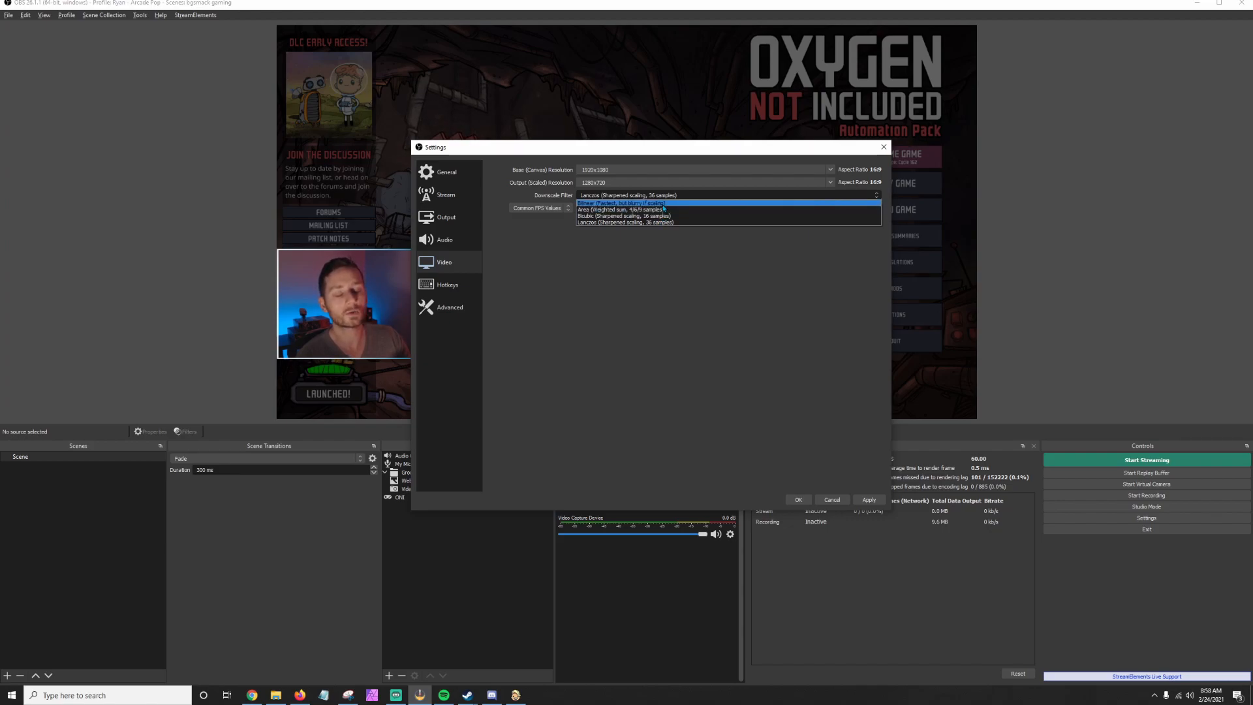
pyautogui.click(498, 194)
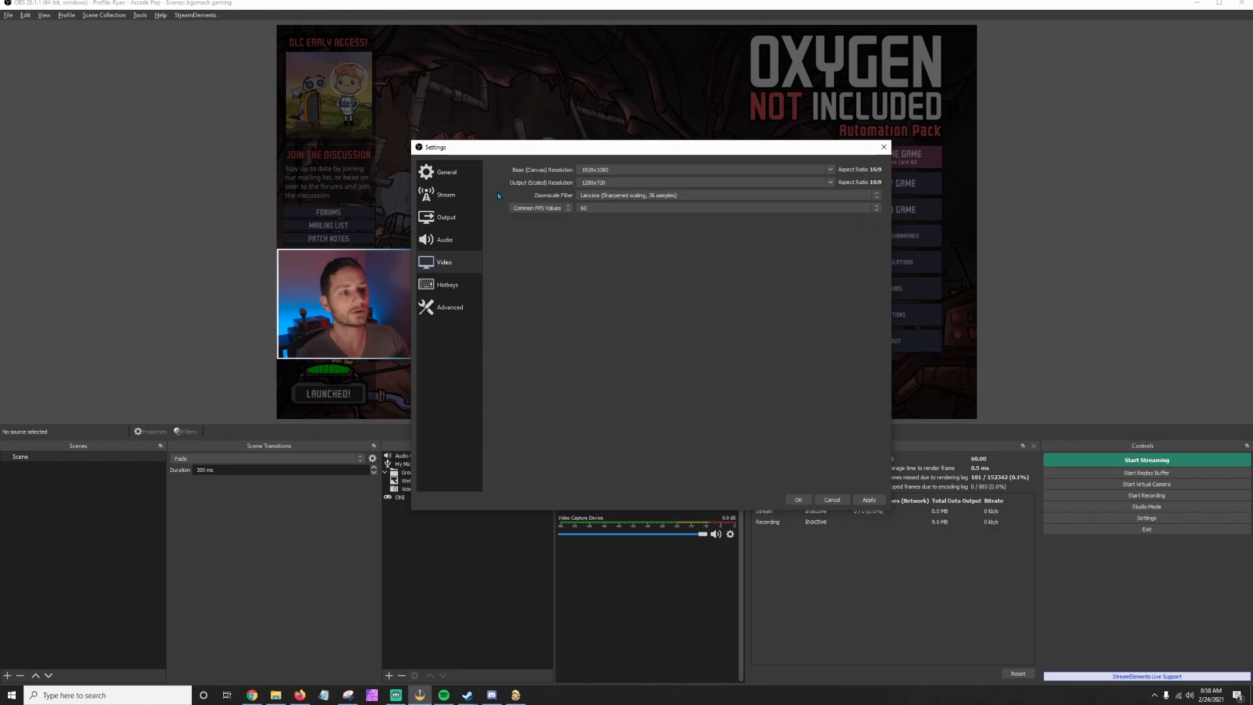
# Set the output (scaled) resolution to 1920x1080.
pyautogui.click(831, 182)
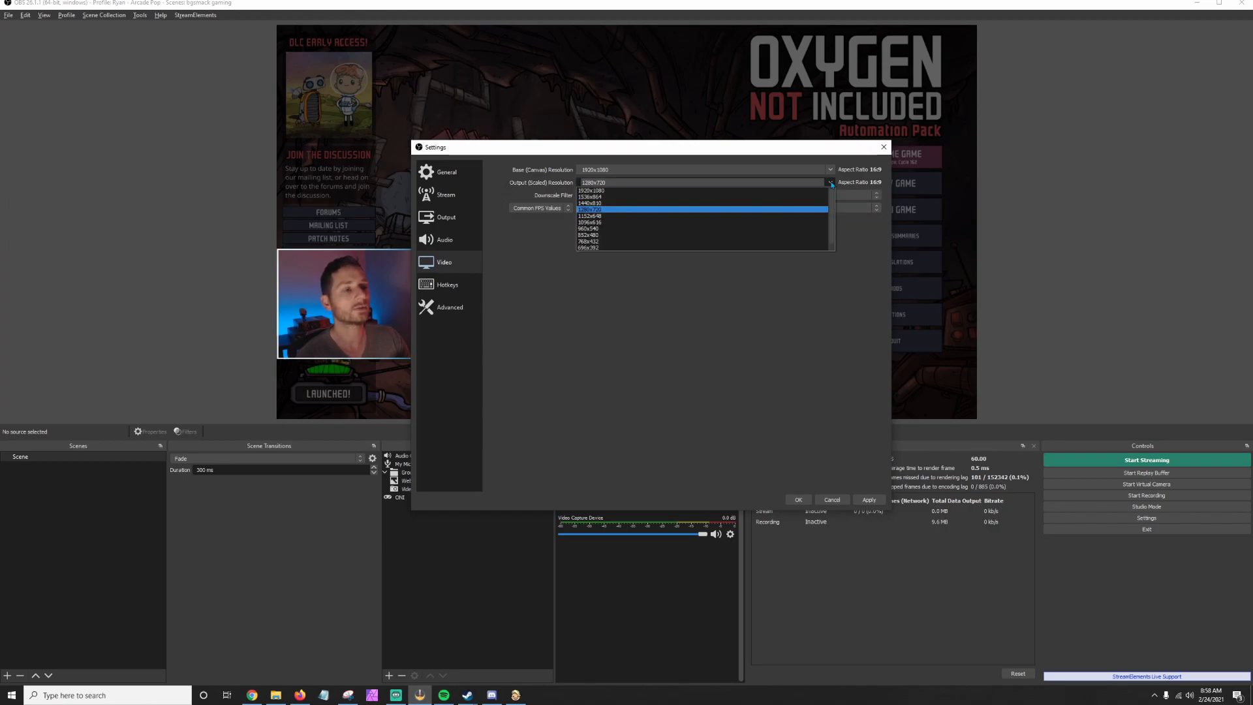
pyautogui.click(792, 190)
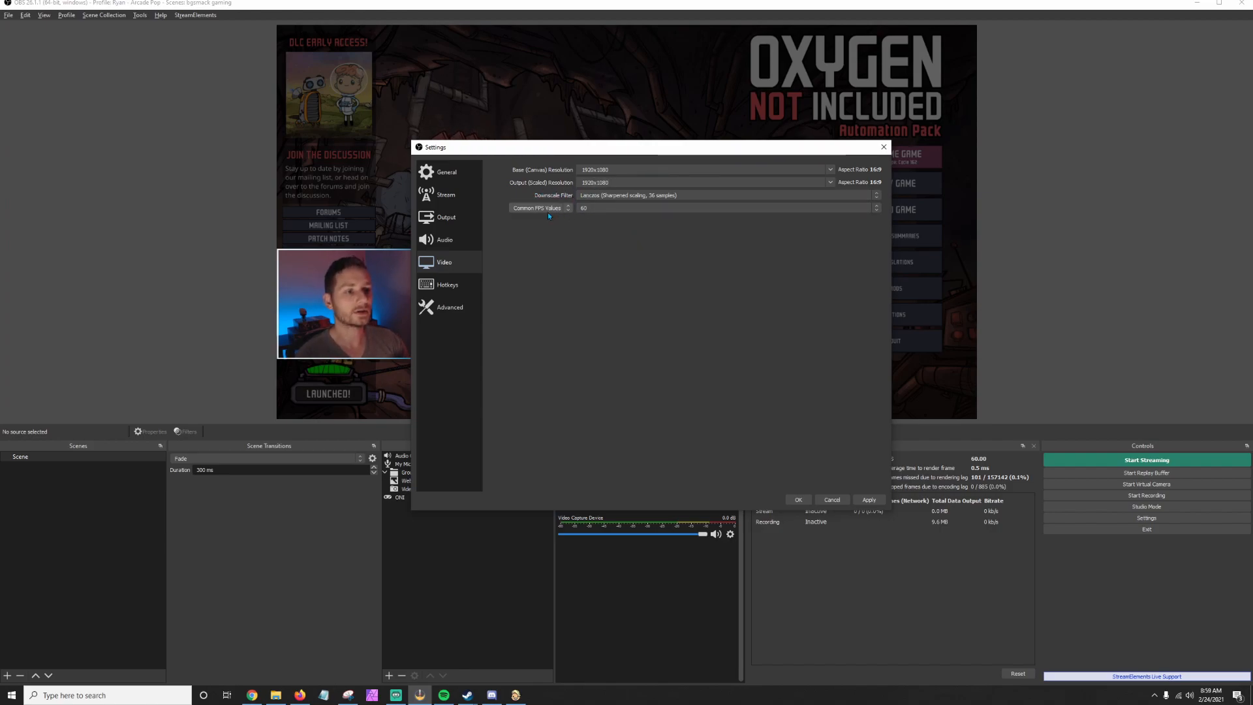
# Select 60 as the common FPS value and review the other frame rate choices.
pyautogui.click(605, 206)
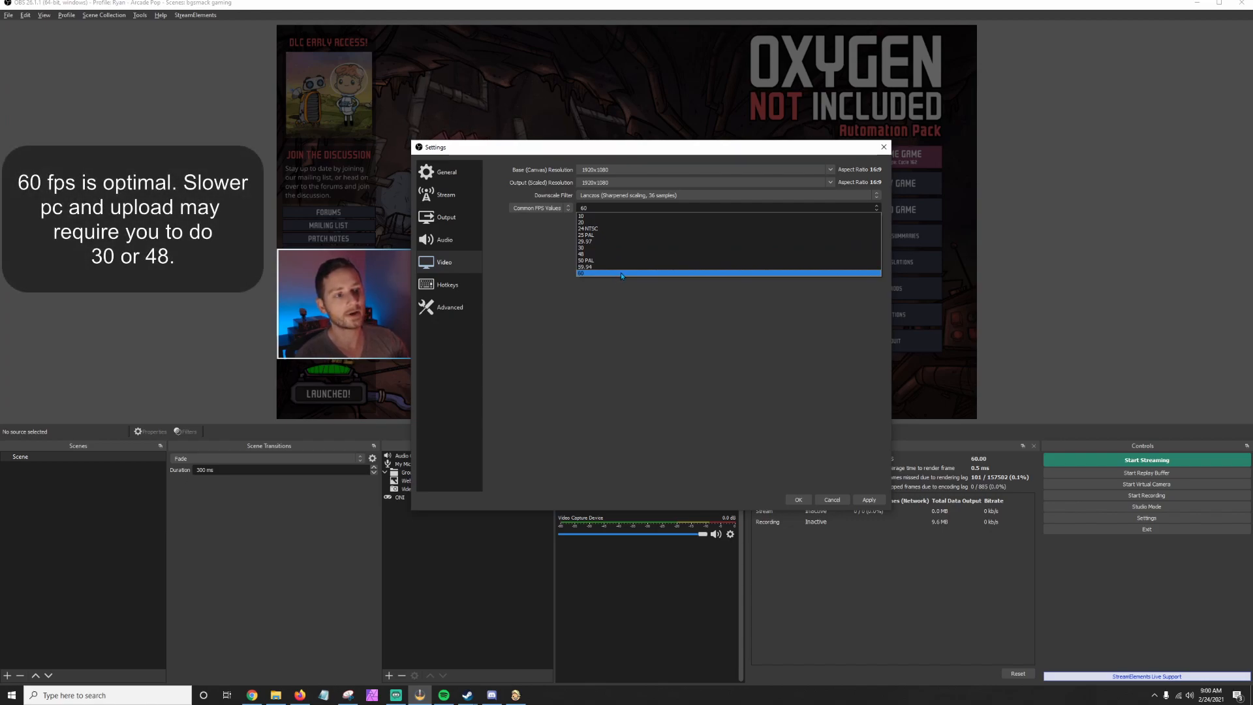
pyautogui.click(621, 273)
pyautogui.click(621, 207)
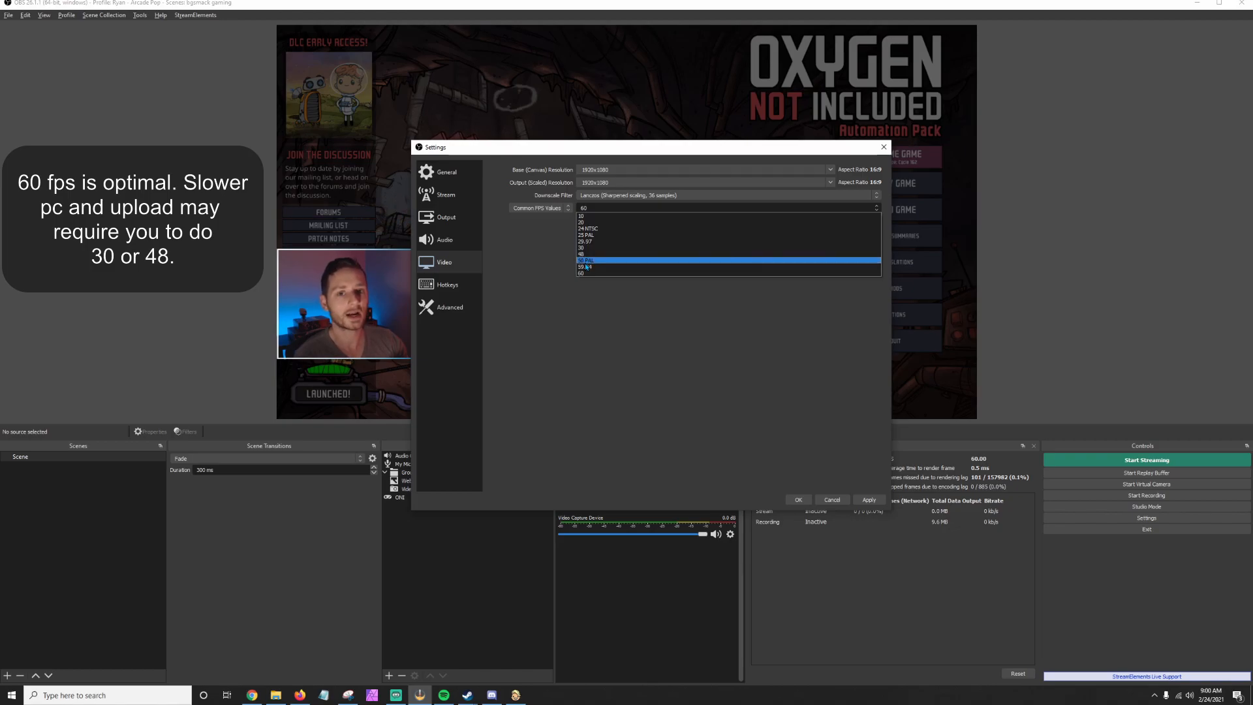
pyautogui.click(596, 275)
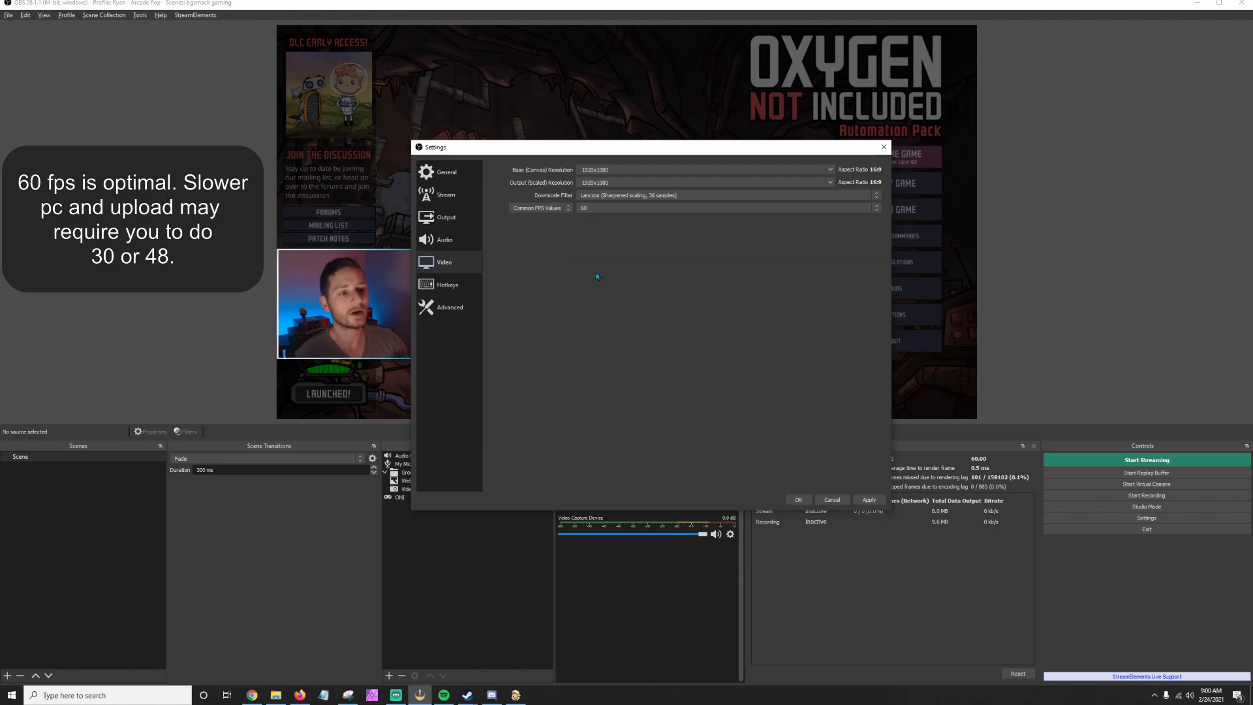
pyautogui.click(595, 208)
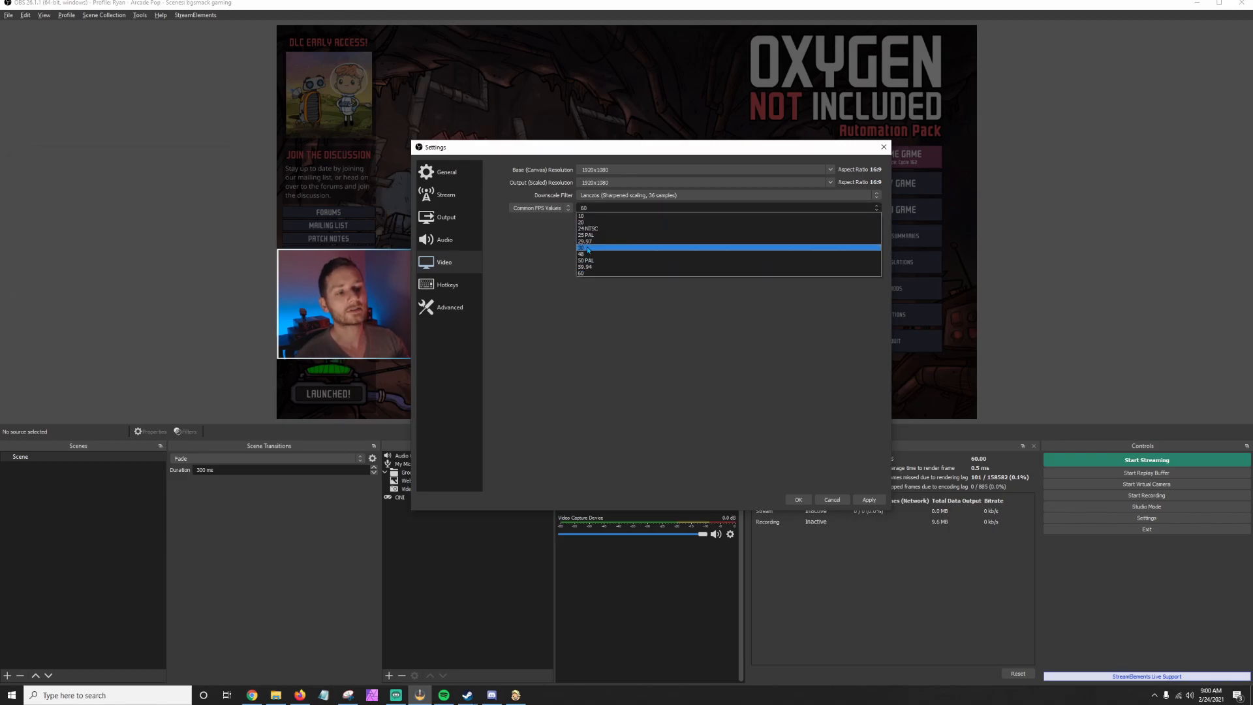
pyautogui.click(505, 275)
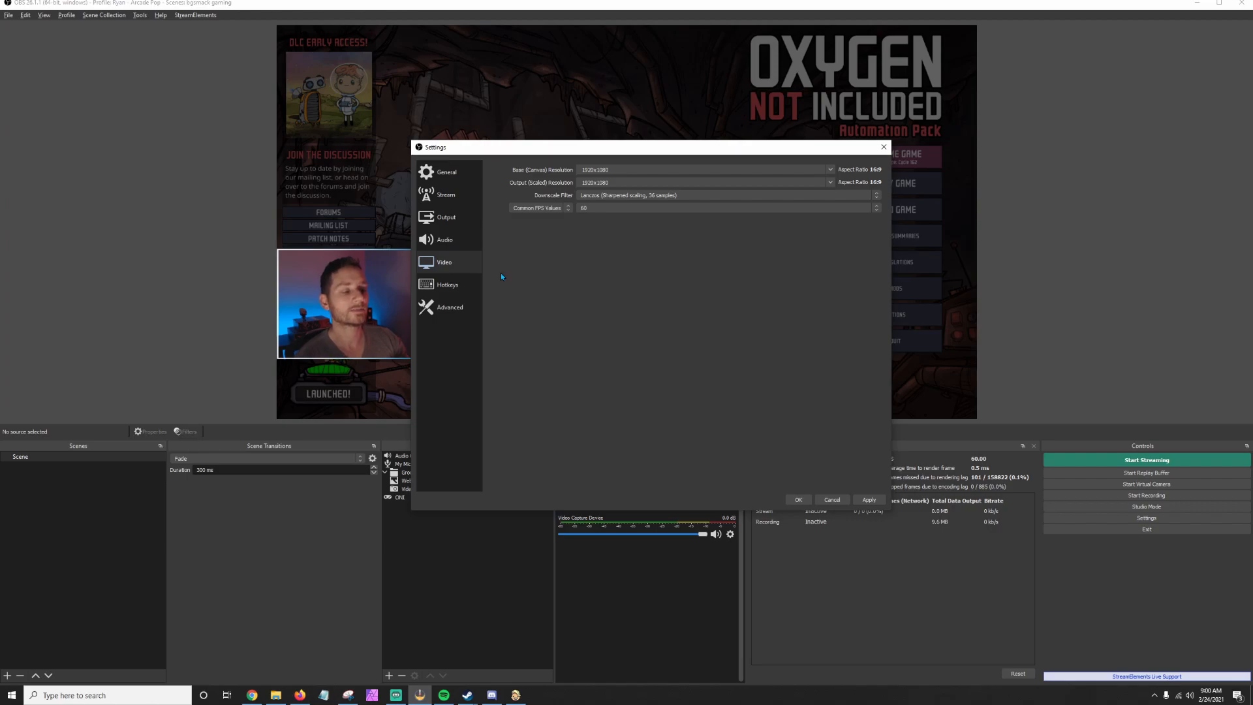